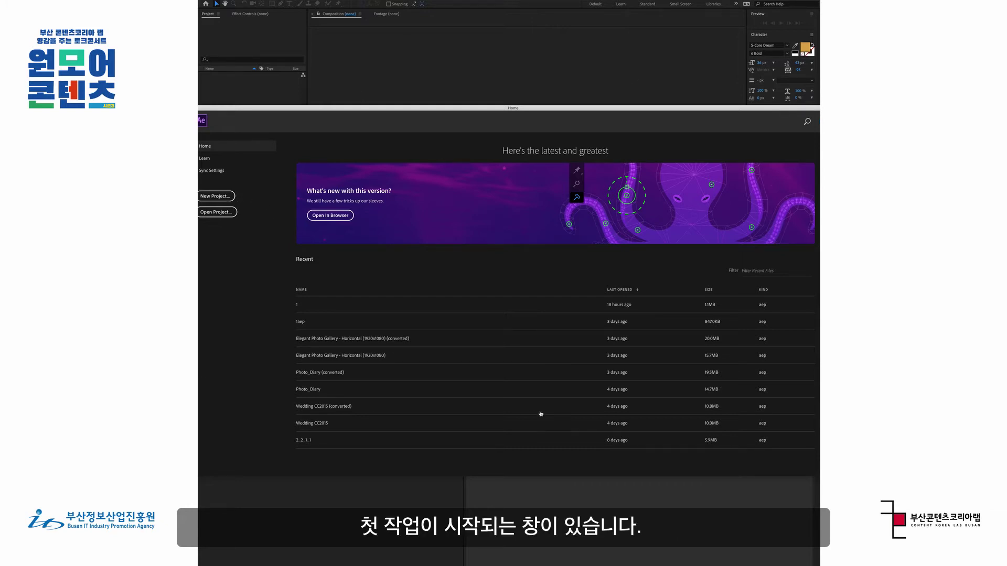
Step: Start a new project and create a composition named Comp 1 with the HDTV 1080 29.97 preset
{"action": "left_click", "coordinate": [216, 196]}
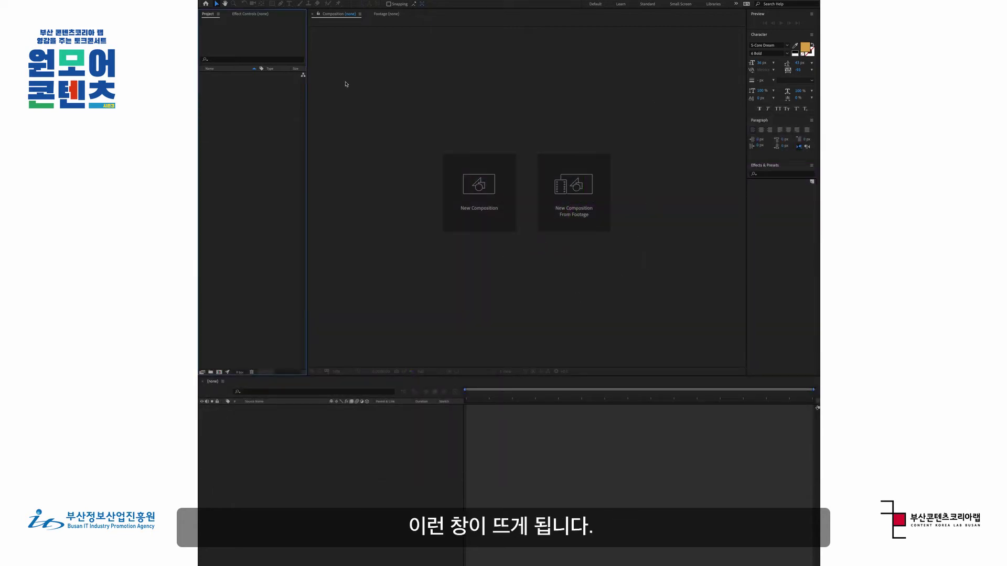
{"action": "right_click", "coordinate": [261, 159]}
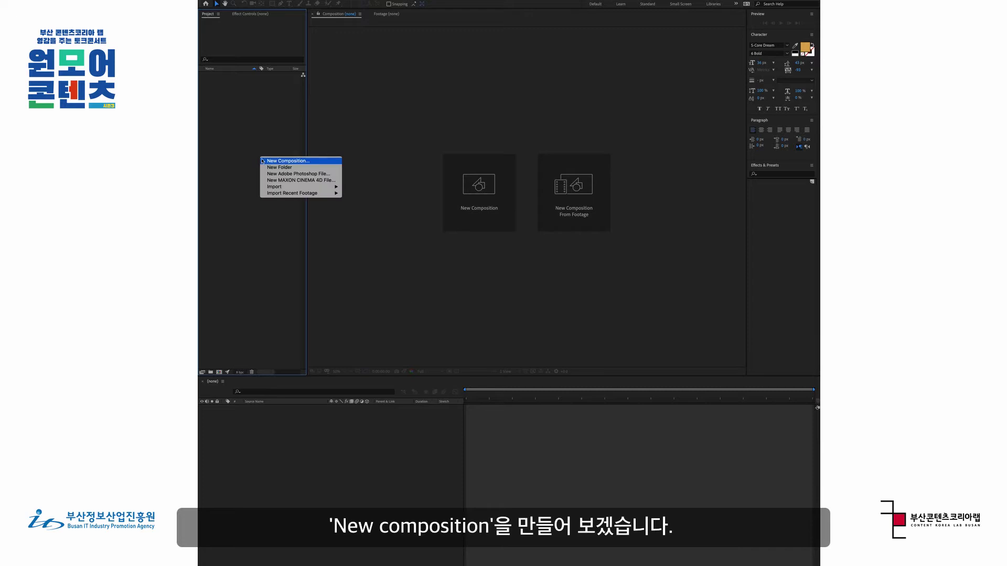
{"action": "left_click", "coordinate": [273, 162]}
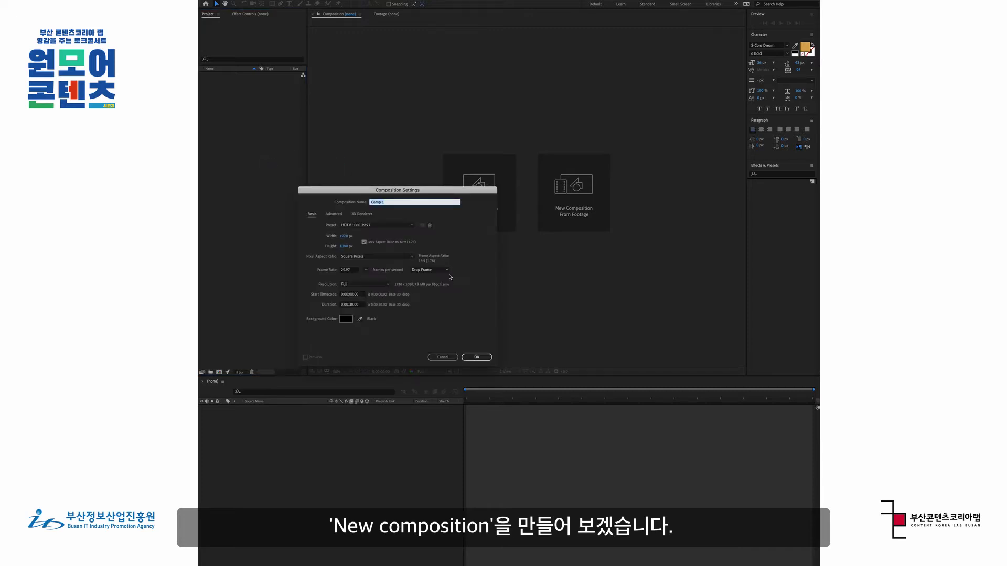
{"action": "left_click", "coordinate": [399, 202]}
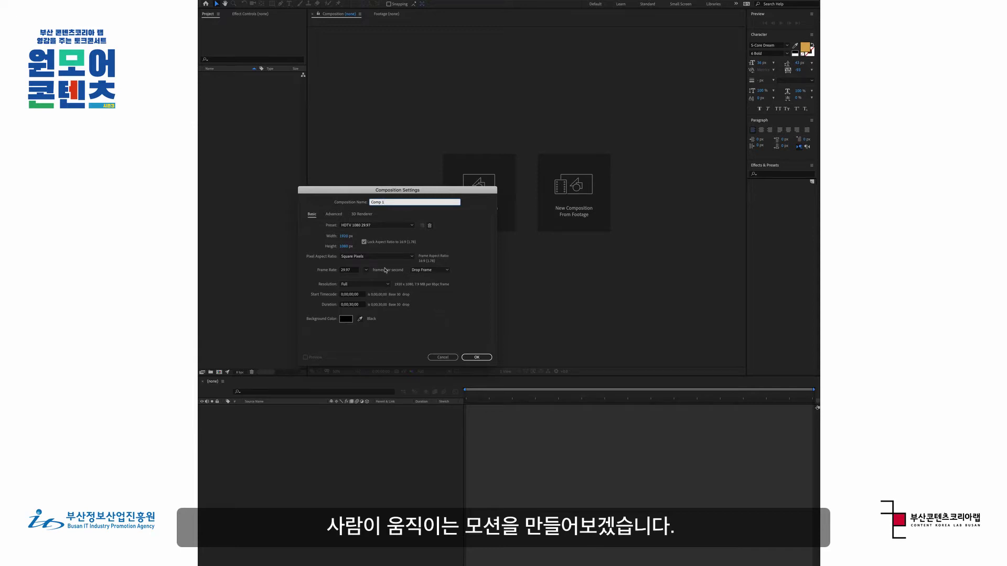
{"action": "key", "text": "Return"}
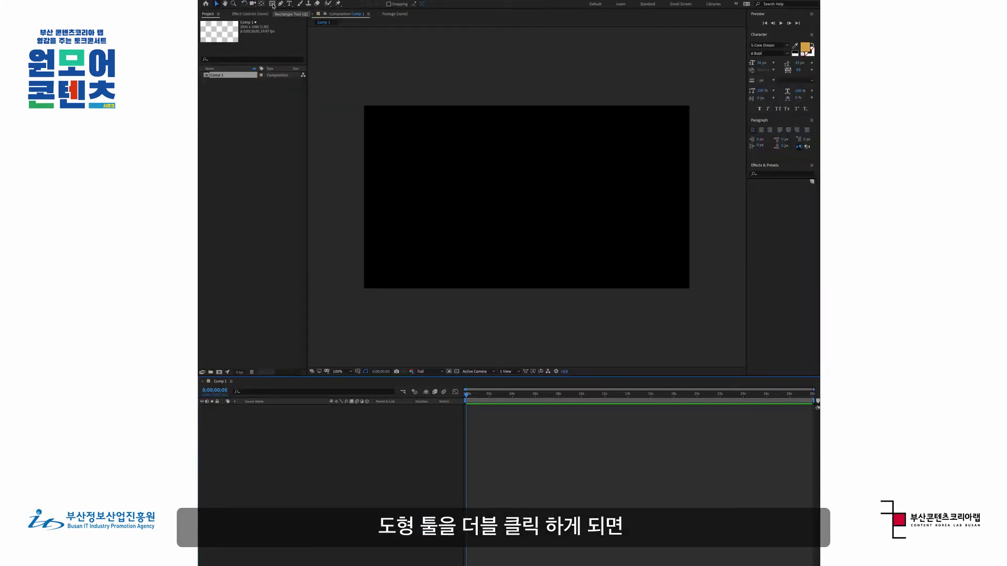
Step: Add a rectangle shape layer covering the whole composition and set its stroke width to 0 px
{"action": "double_click", "coordinate": [273, 4]}
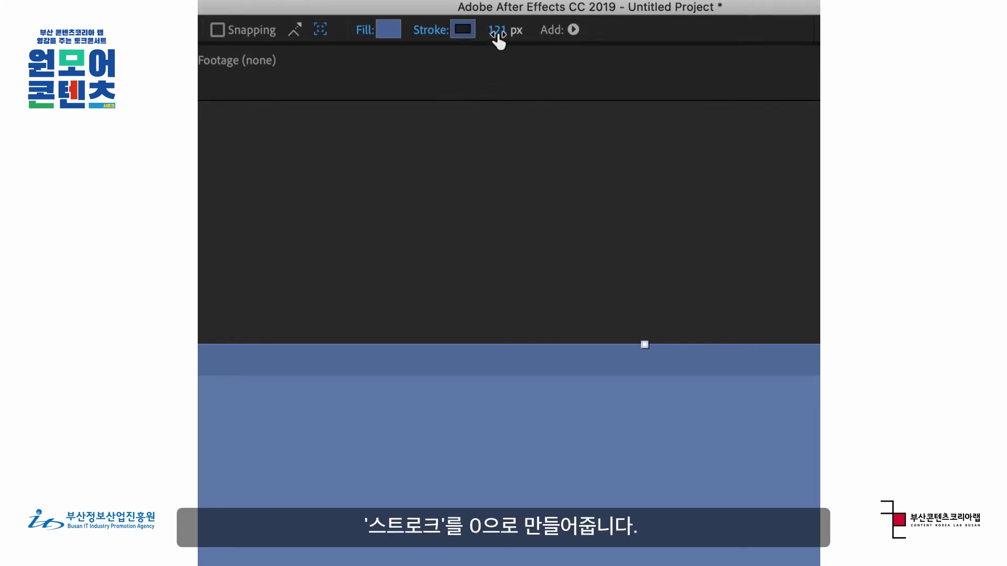
{"action": "left_click_drag", "start_coordinate": [495, 30], "coordinate": [318, 44]}
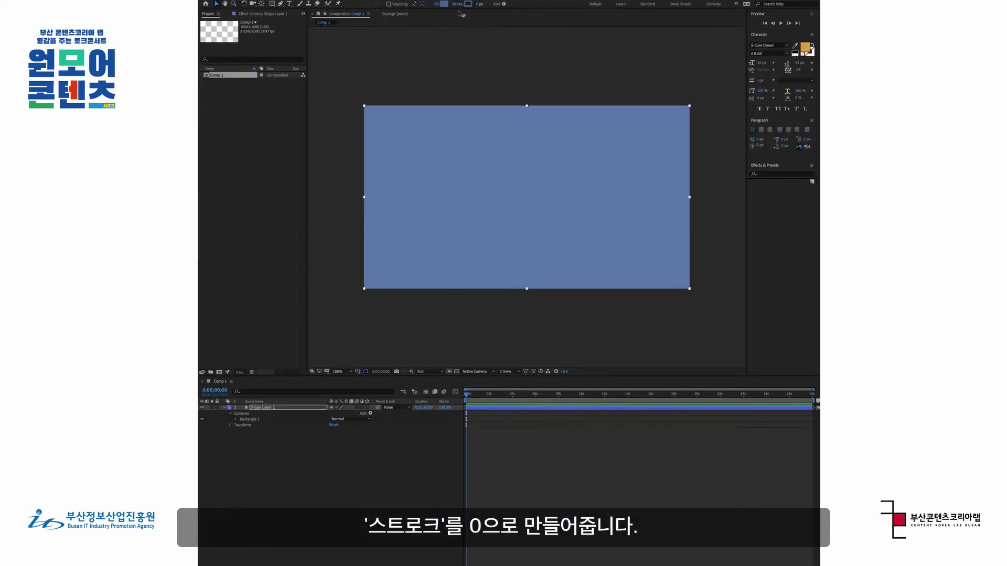
Step: Change the background rectangle's fill to a soft off-white, E0E0E0, and deselect the layer
{"action": "left_click", "coordinate": [444, 4]}
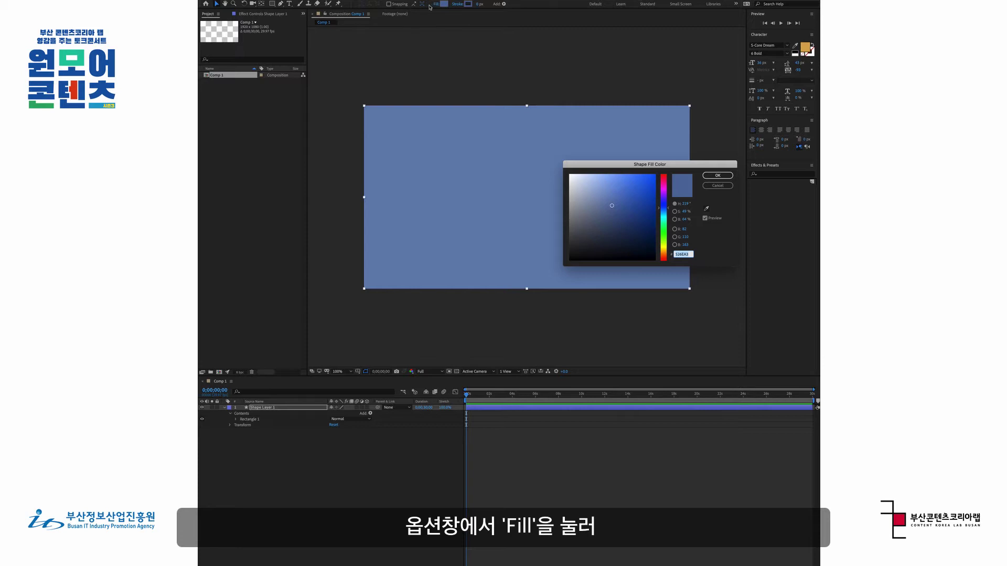
{"action": "left_click_drag", "start_coordinate": [582, 187], "coordinate": [570, 175]}
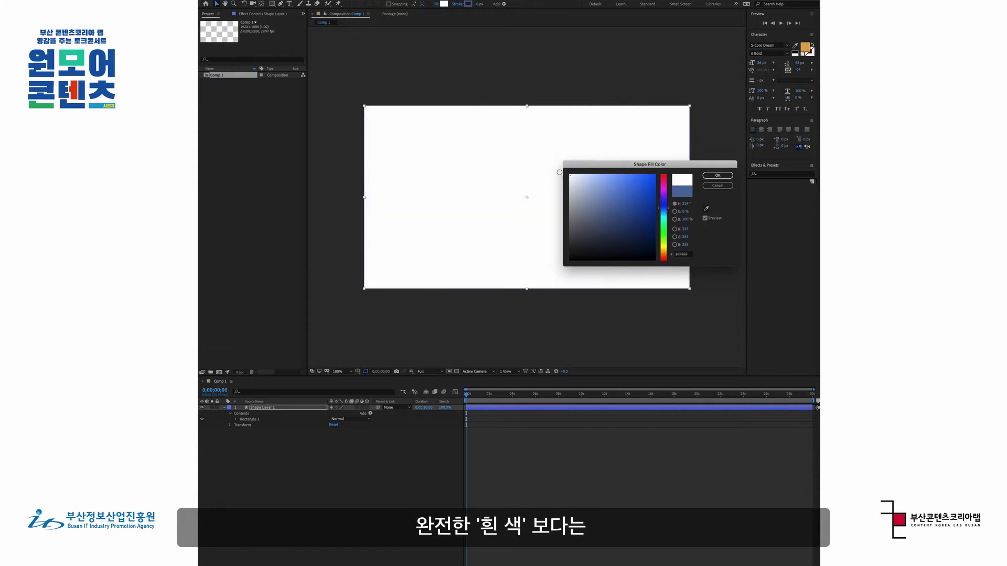
{"action": "left_click", "coordinate": [570, 184]}
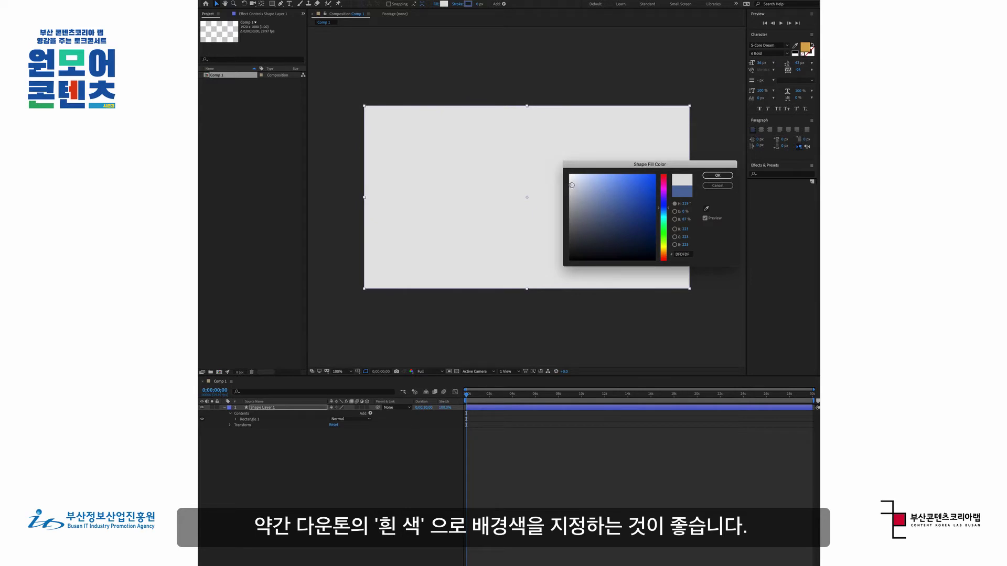
{"action": "left_click", "coordinate": [571, 177]}
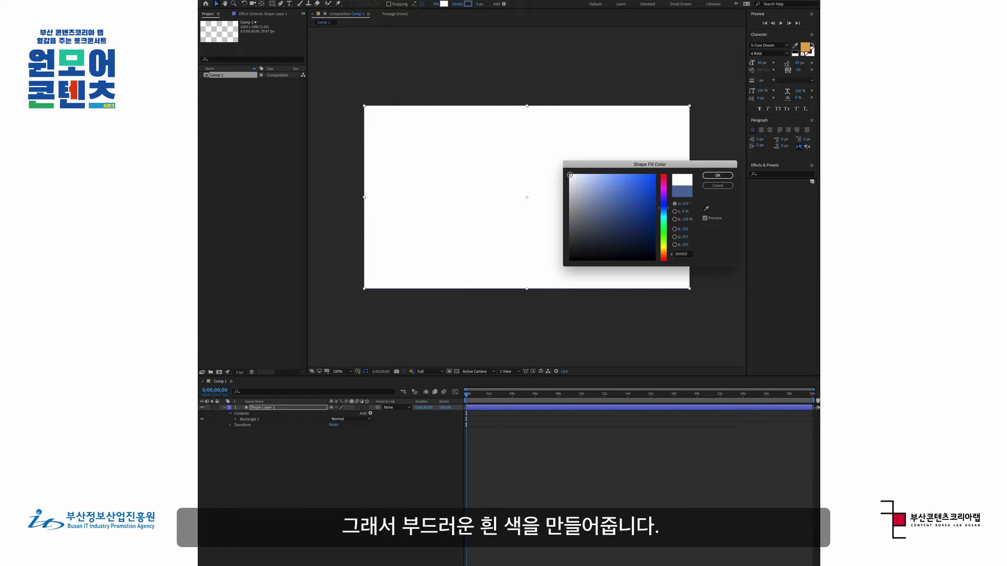
{"action": "left_click_drag", "start_coordinate": [570, 174], "coordinate": [569, 185]}
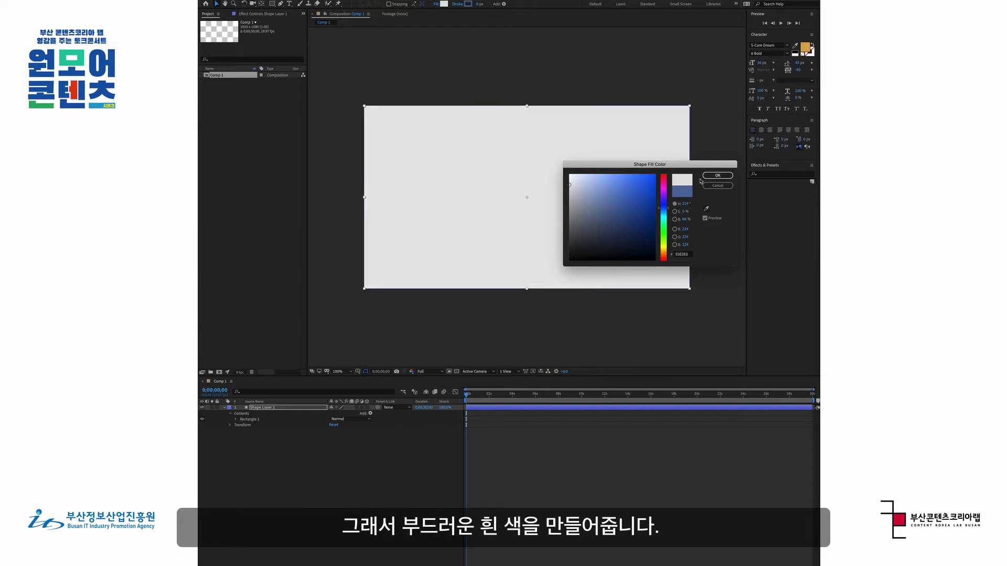
{"action": "left_click", "coordinate": [717, 176]}
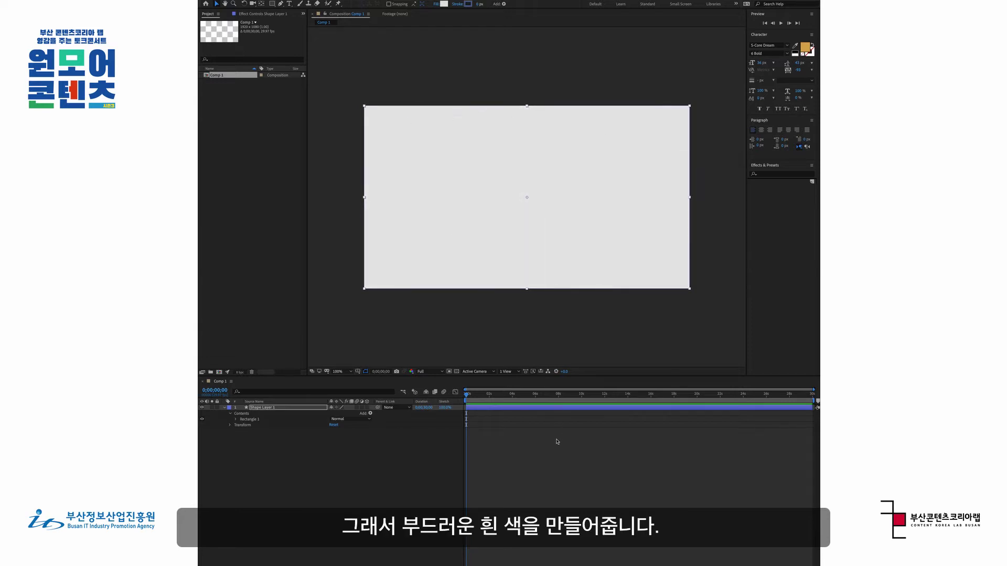
{"action": "left_click", "coordinate": [533, 462]}
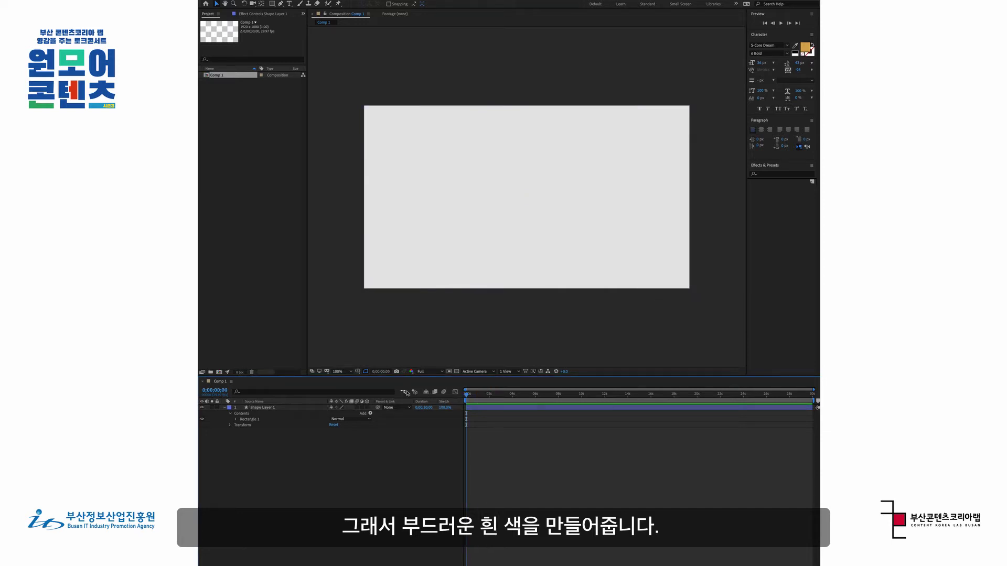
Step: Lock the background shape layer, try selecting it on the canvas, and unlock it again
{"action": "left_click", "coordinate": [274, 408]}
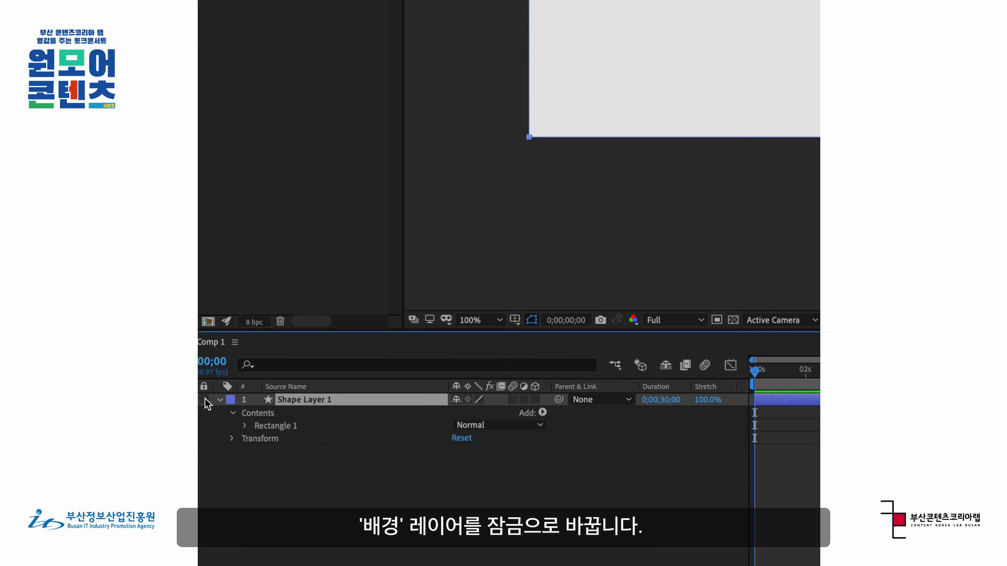
{"action": "left_click", "coordinate": [205, 399]}
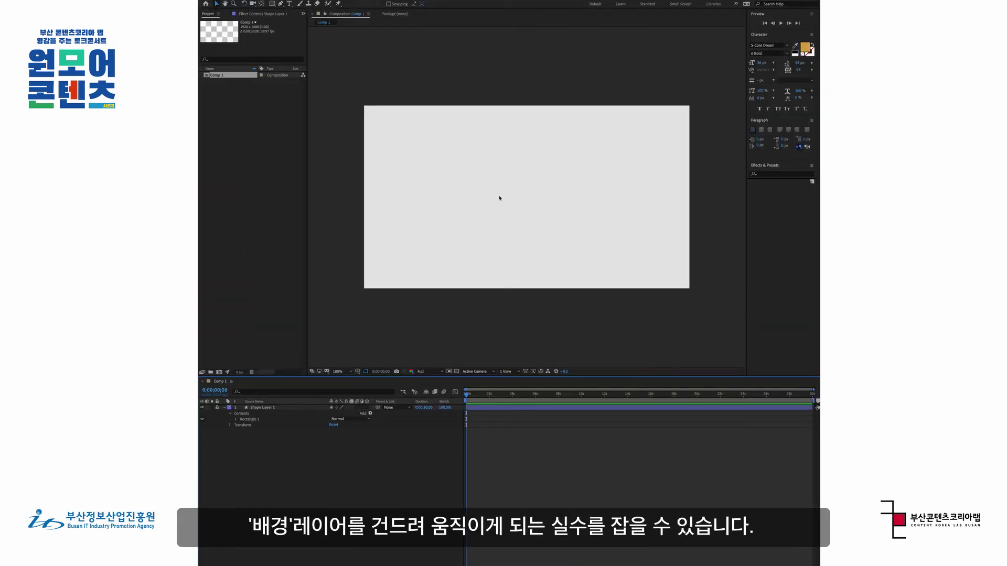
{"action": "left_click", "coordinate": [470, 216]}
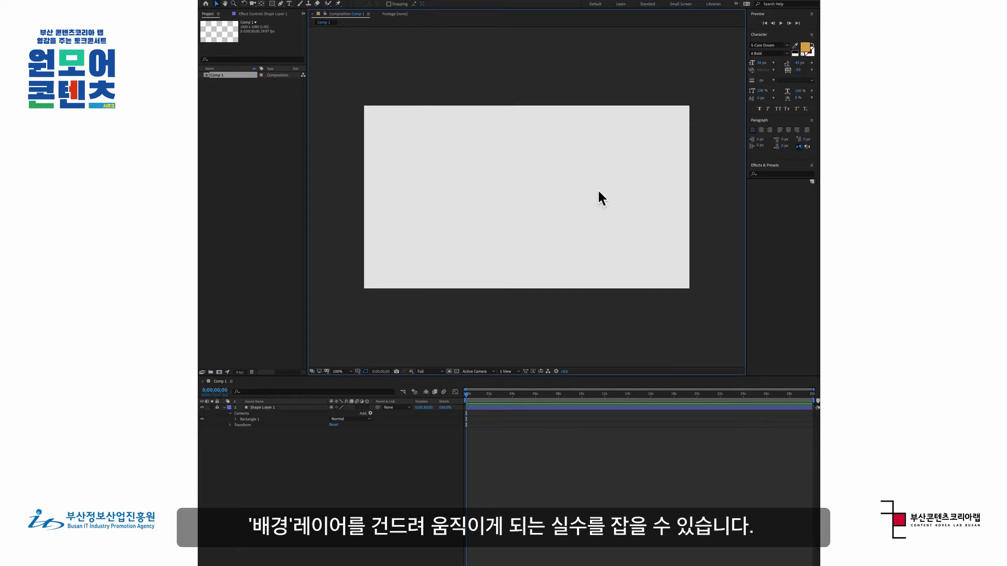
{"action": "left_click", "coordinate": [217, 408]}
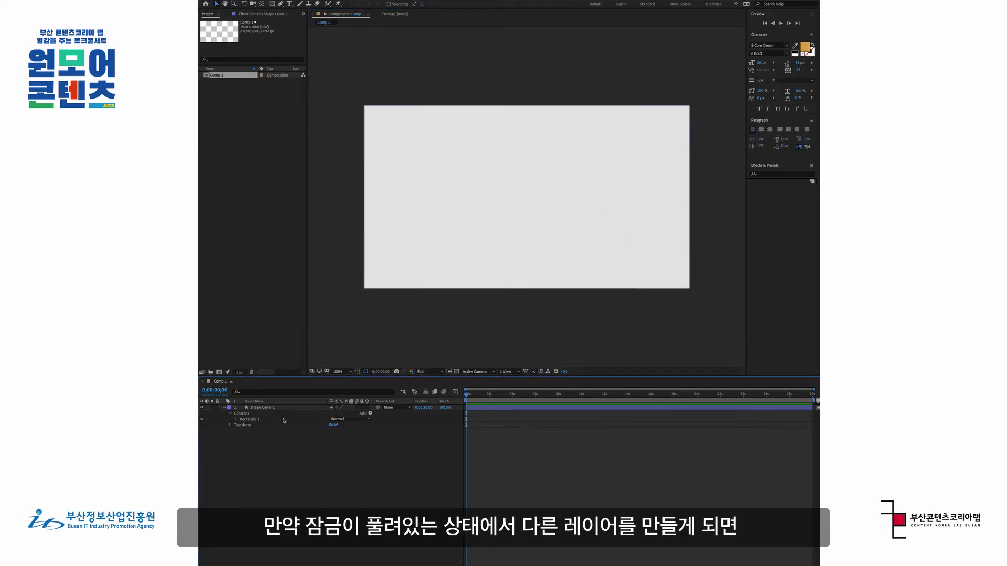
Step: Draw a small test rectangle near the middle of the composition and fill it with dark red
{"action": "key", "text": "q"}
{"action": "left_click_drag", "start_coordinate": [470, 161], "coordinate": [526, 212]}
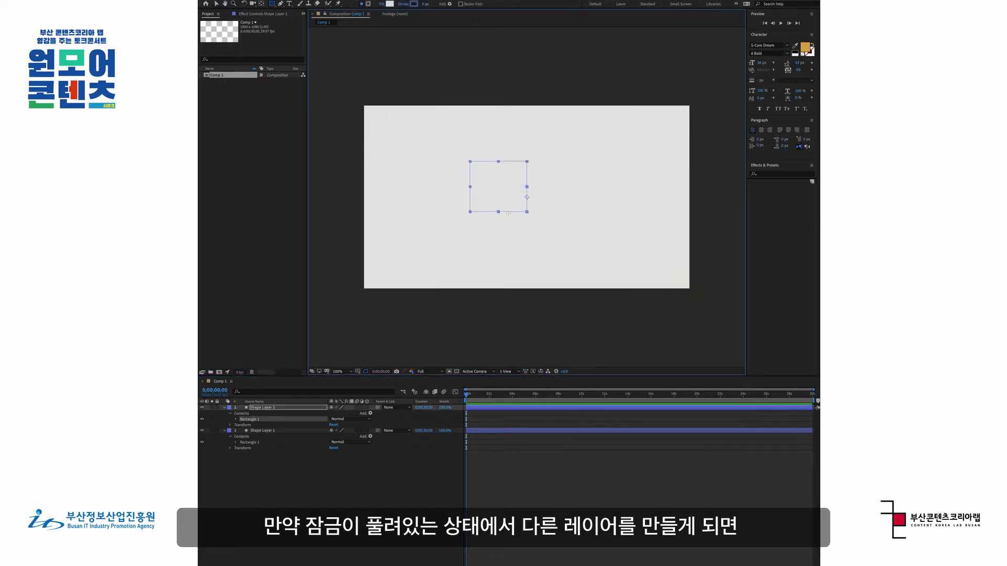
{"action": "left_click", "coordinate": [390, 3]}
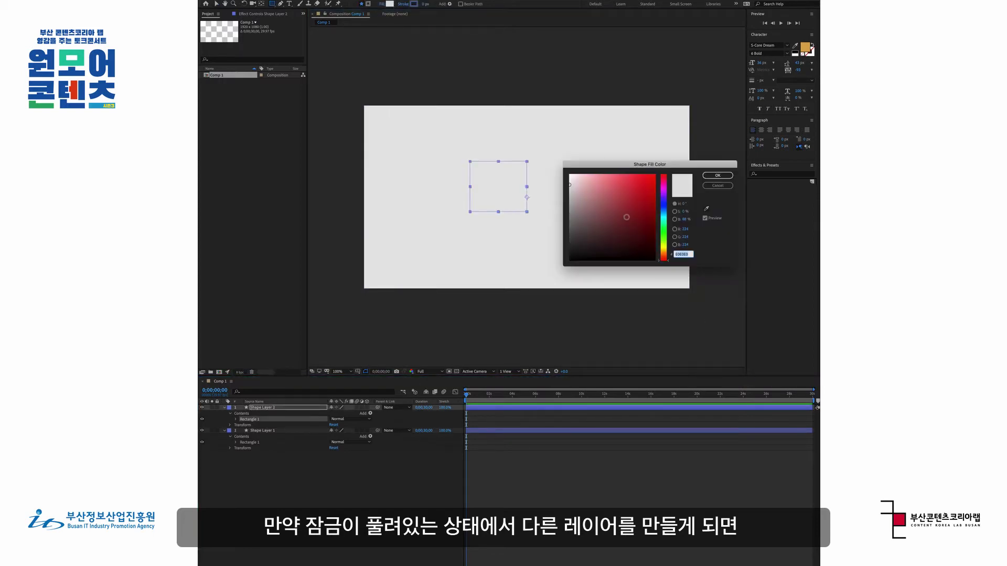
{"action": "left_click", "coordinate": [627, 217]}
{"action": "left_click", "coordinate": [718, 178]}
{"action": "key", "text": "v"}
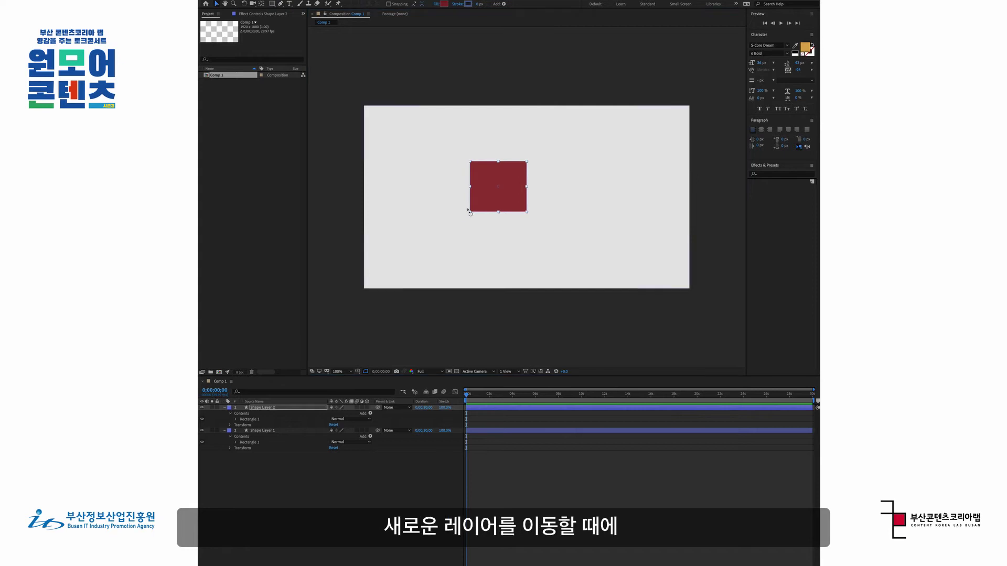
Step: Move the unlocked background up and sideways as a test, and undo back to before the test rectangle
{"action": "left_click_drag", "start_coordinate": [479, 227], "coordinate": [540, 124]}
{"action": "key", "text": "ctrl+z"}
{"action": "key", "text": "ctrl+z"}
{"action": "key", "text": "ctrl+z"}
{"action": "key", "text": "ctrl+z"}
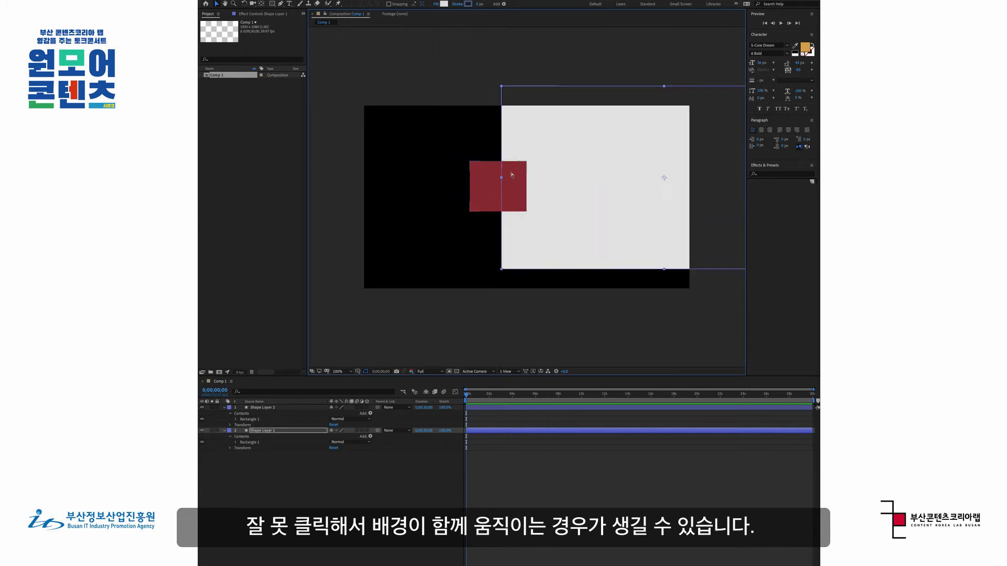
{"action": "key", "text": "ctrl+z"}
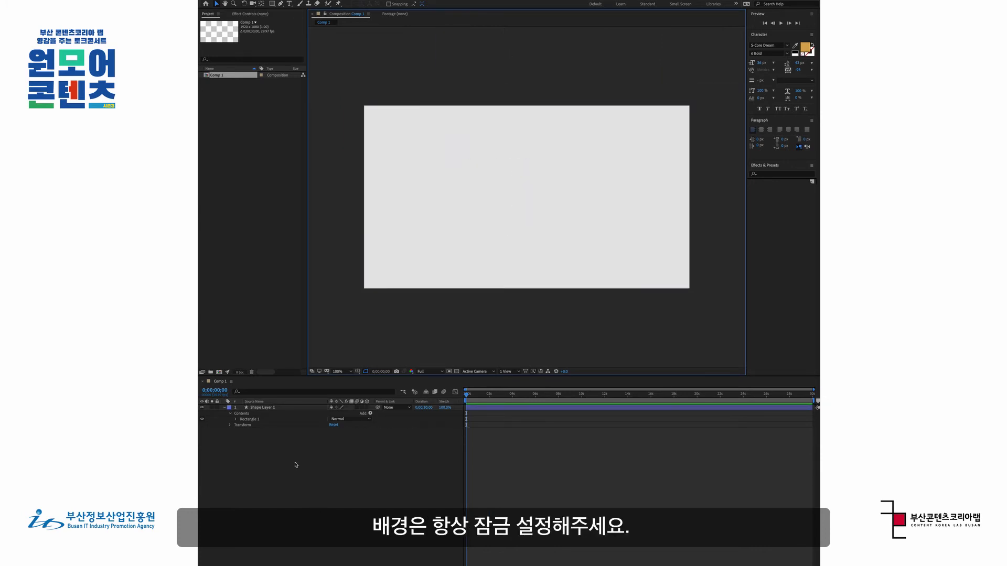
Step: Lock the background layer Shape Layer 1 and unlock it again
{"action": "left_click", "coordinate": [230, 413]}
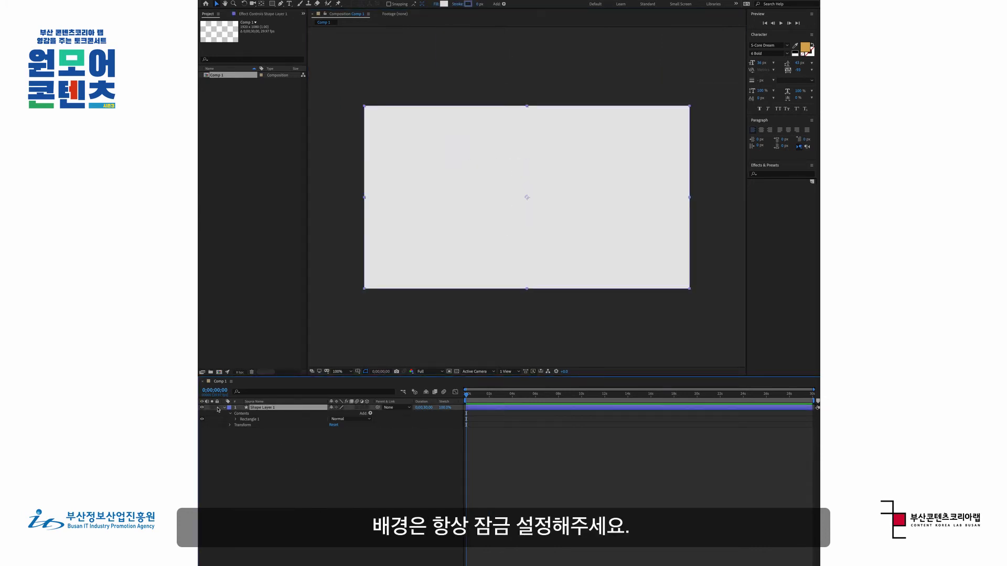
{"action": "left_click", "coordinate": [217, 408]}
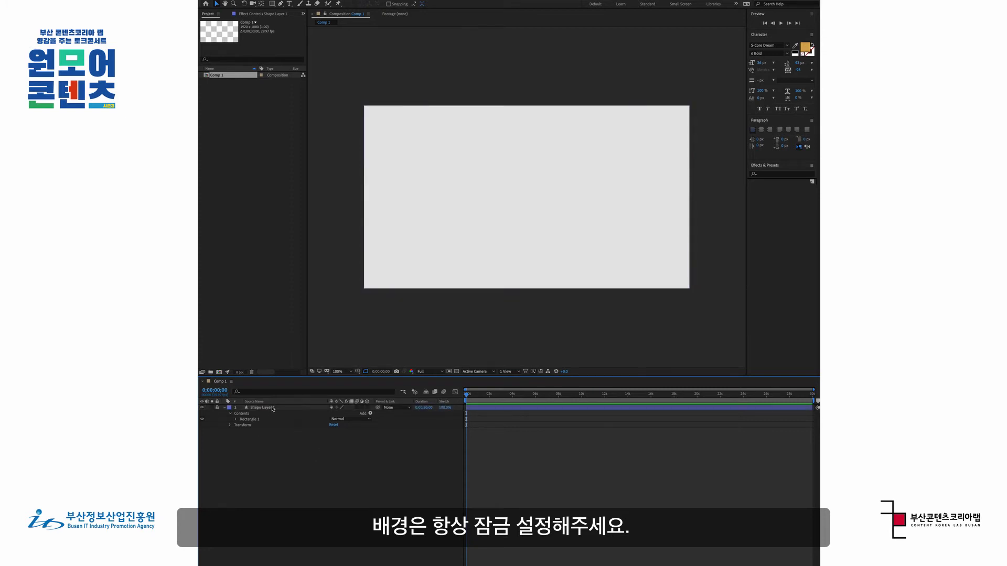
{"action": "left_click", "coordinate": [217, 408]}
Step: Rename the background shape layer to 배경, collapse its properties and lock it
{"action": "left_click", "coordinate": [259, 408]}
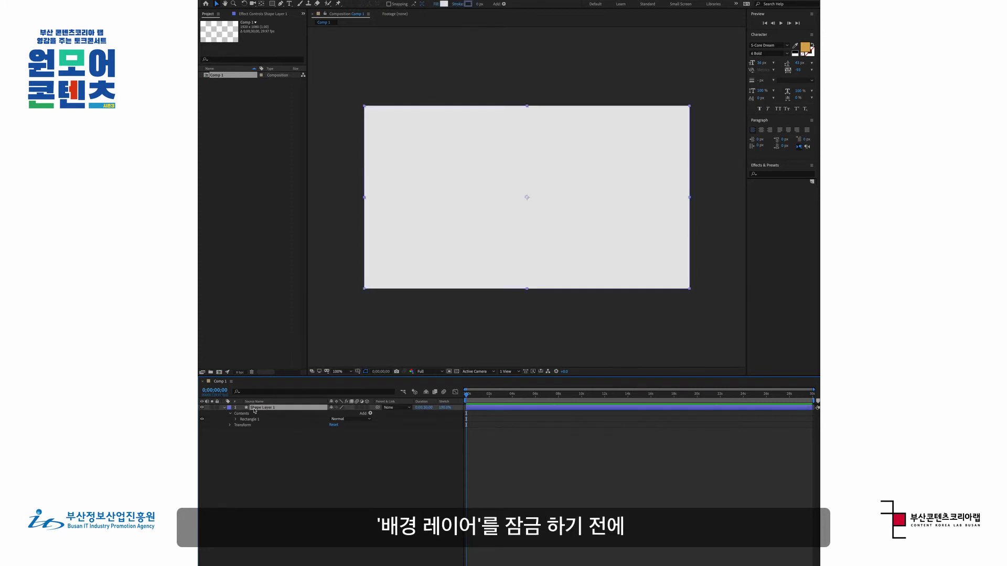
{"action": "key", "text": "Return"}
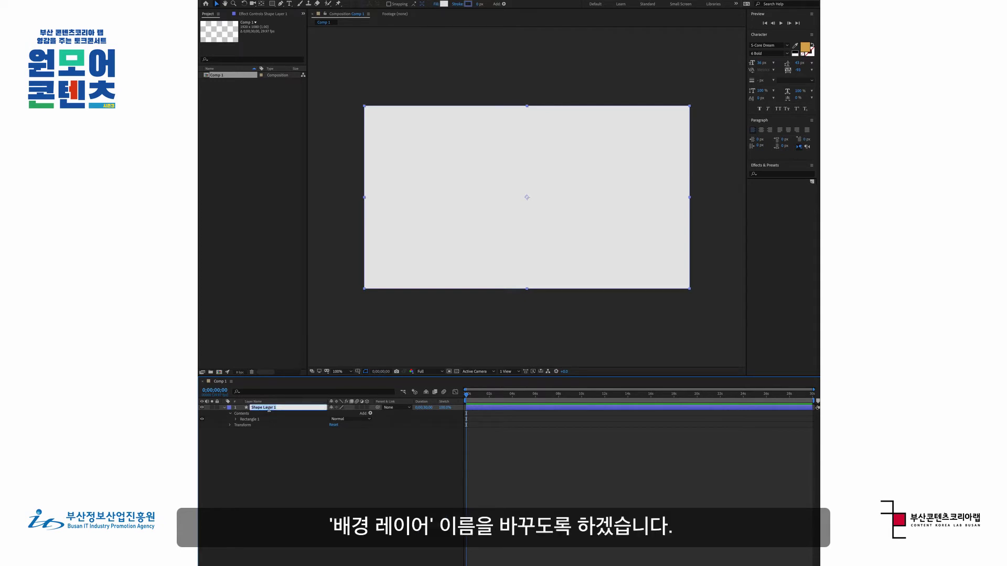
{"action": "type", "text": "배경"}
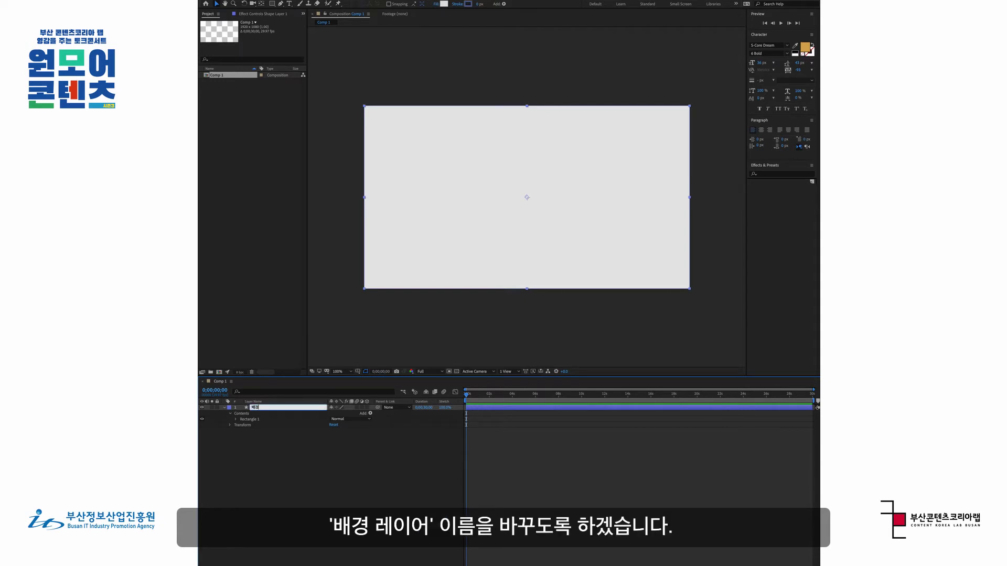
{"action": "left_click", "coordinate": [269, 454]}
{"action": "left_click", "coordinate": [224, 408]}
{"action": "left_click", "coordinate": [217, 407]}
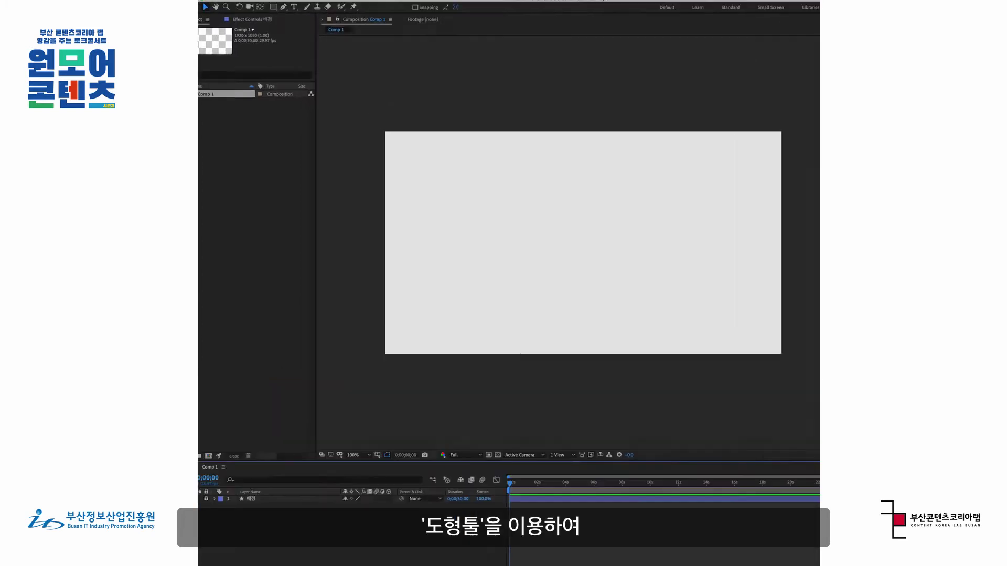
Step: Draw a red rounded square for the face in the upper middle of the composition with the Rounded Rectangle tool
{"action": "left_click", "coordinate": [274, 10]}
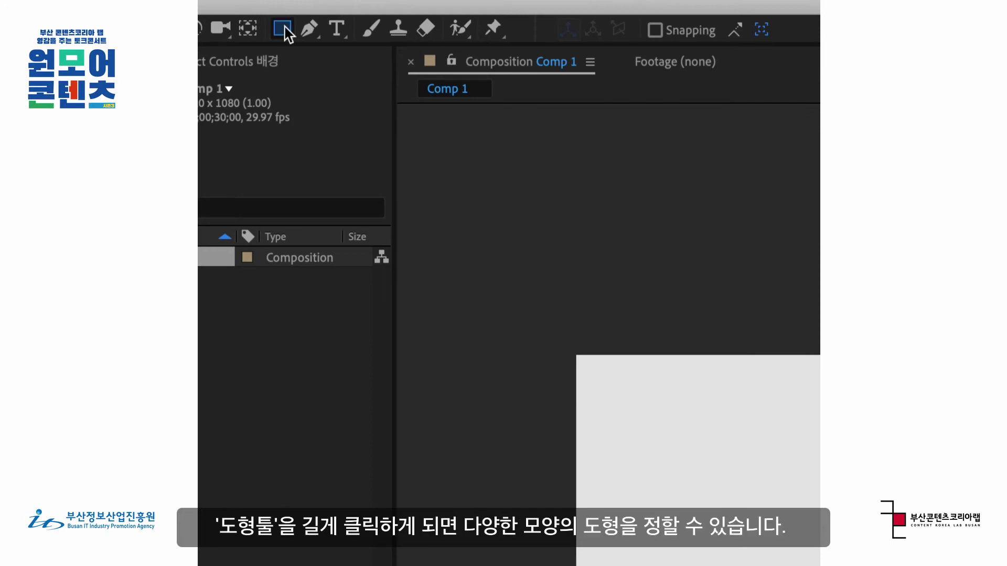
{"action": "left_click_drag", "start_coordinate": [285, 36], "coordinate": [351, 56]}
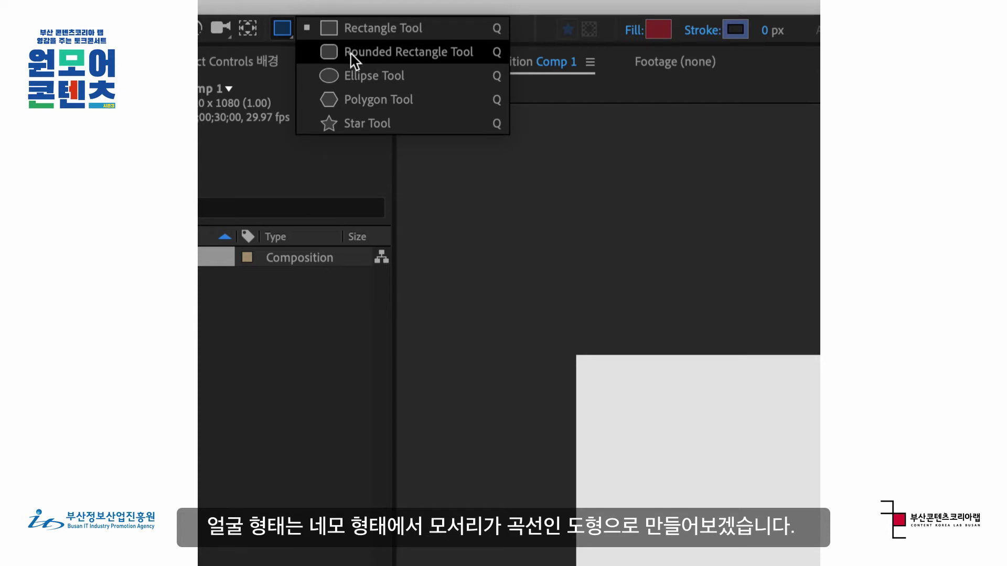
{"action": "left_click_drag", "start_coordinate": [369, 59], "coordinate": [358, 52]}
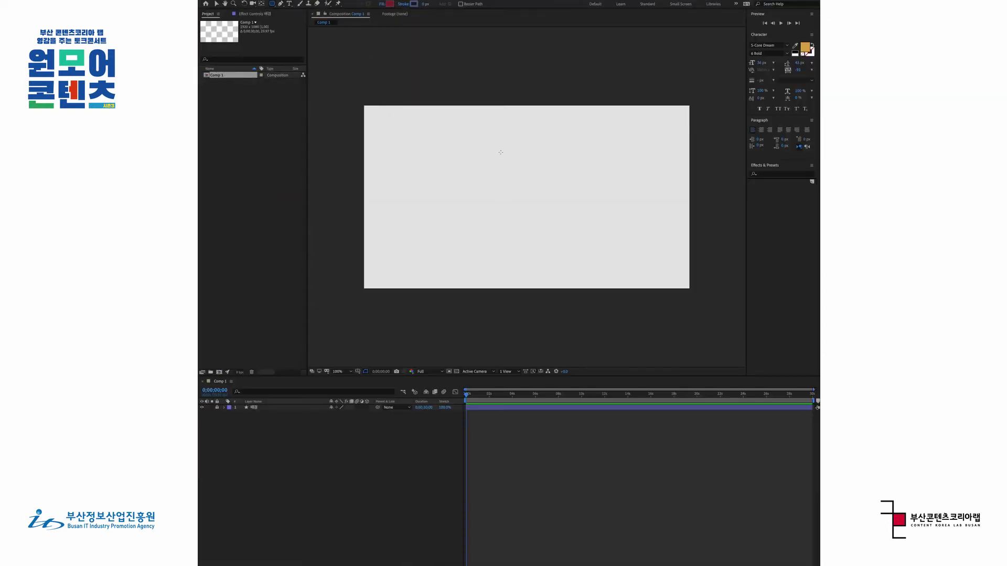
{"action": "left_click_drag", "start_coordinate": [491, 146], "coordinate": [549, 204]}
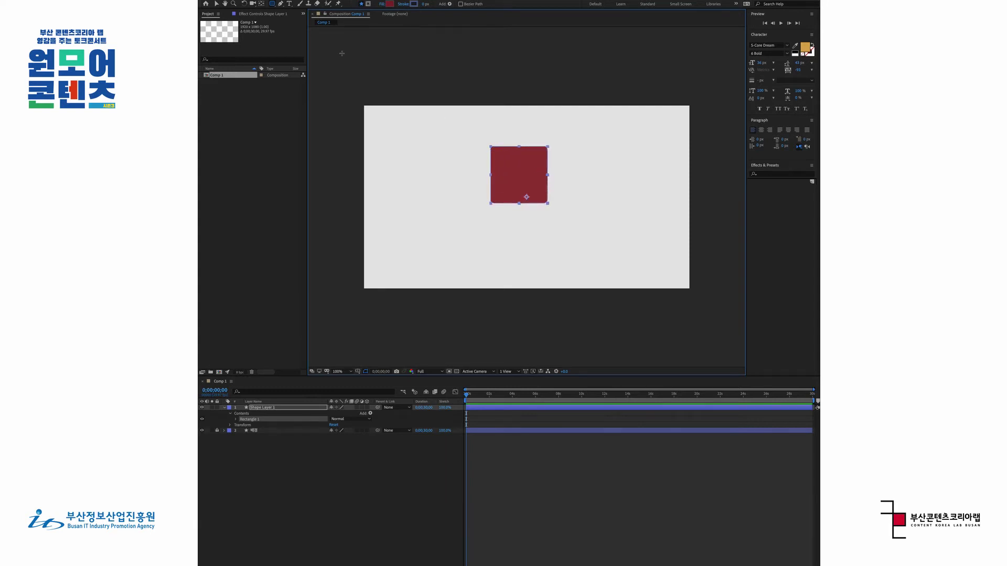
Step: Move the red face shape to the horizontal centre of the composition with the Selection tool and deselect it
{"action": "left_click", "coordinate": [216, 5]}
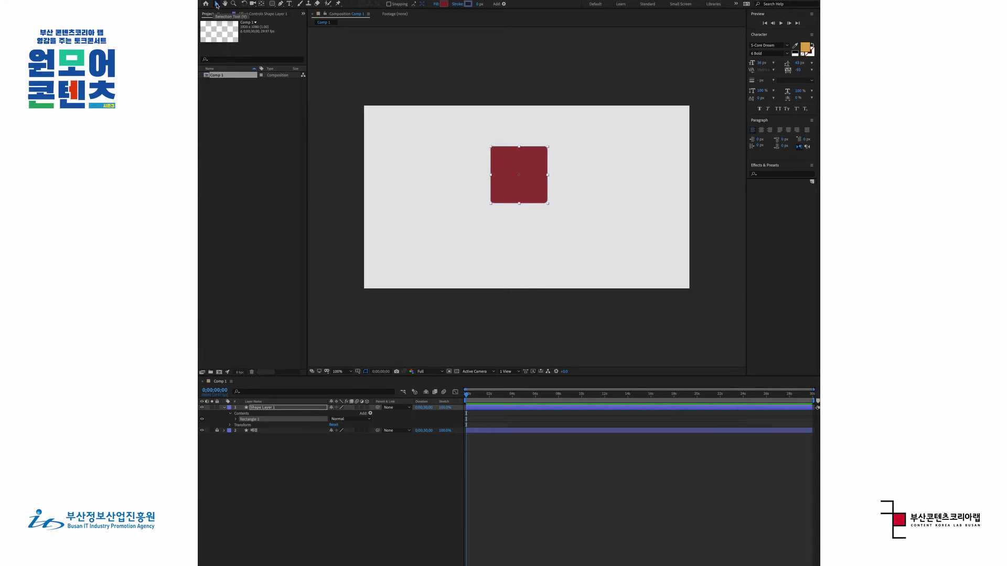
{"action": "left_click_drag", "start_coordinate": [523, 157], "coordinate": [530, 159]}
{"action": "left_click", "coordinate": [531, 468]}
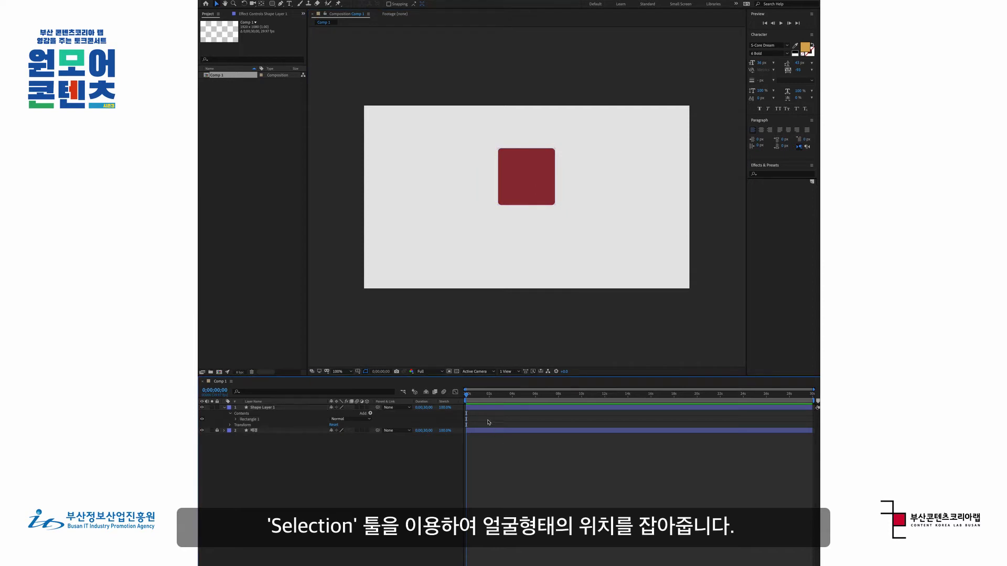
Step: Expand the face layer Shape Layer 1 down to the properties of Rectangle Path 1
{"action": "left_click", "coordinate": [483, 406]}
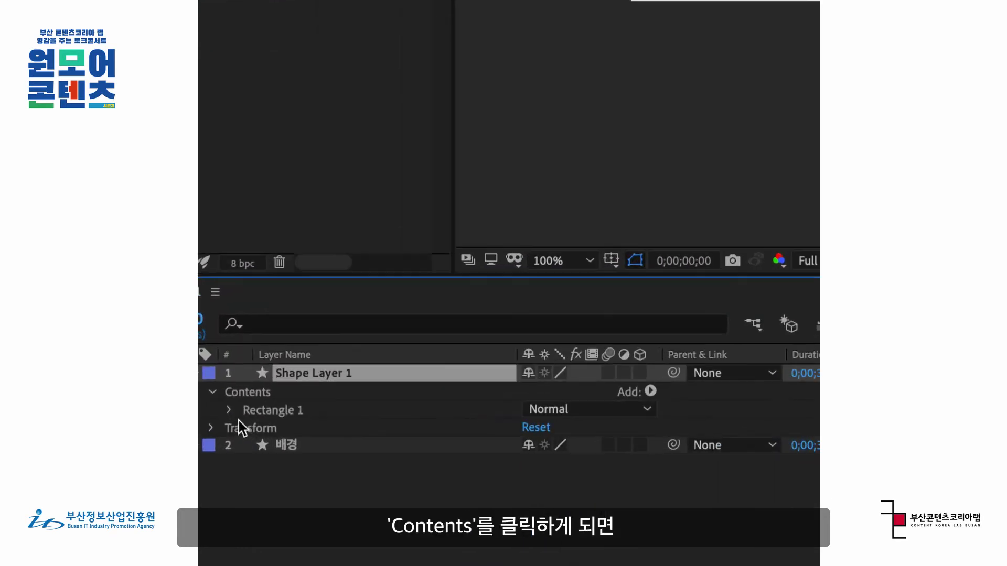
{"action": "left_click", "coordinate": [214, 392]}
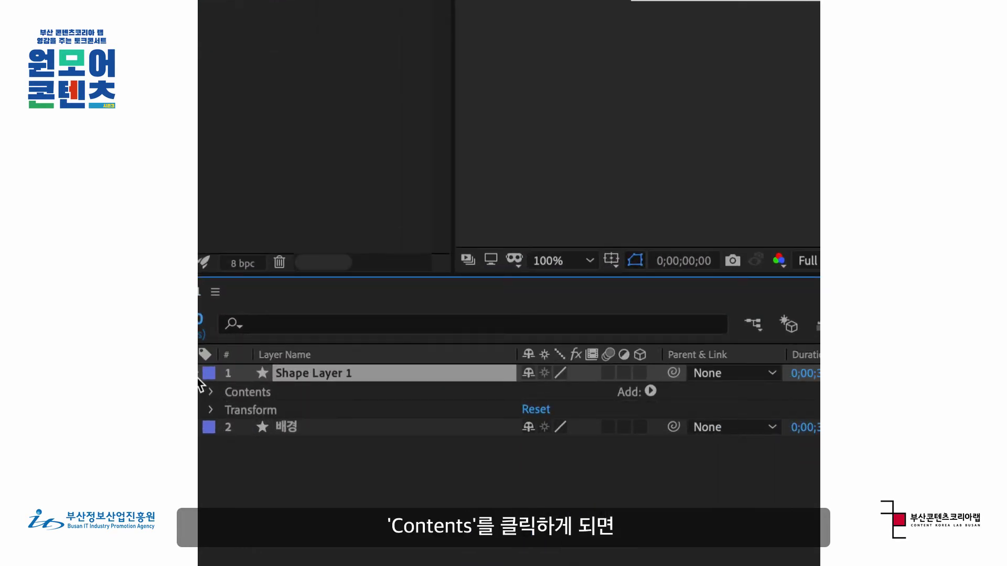
{"action": "left_click", "coordinate": [200, 373]}
{"action": "left_click", "coordinate": [200, 374]}
{"action": "left_click", "coordinate": [240, 391]}
{"action": "left_click", "coordinate": [212, 392]}
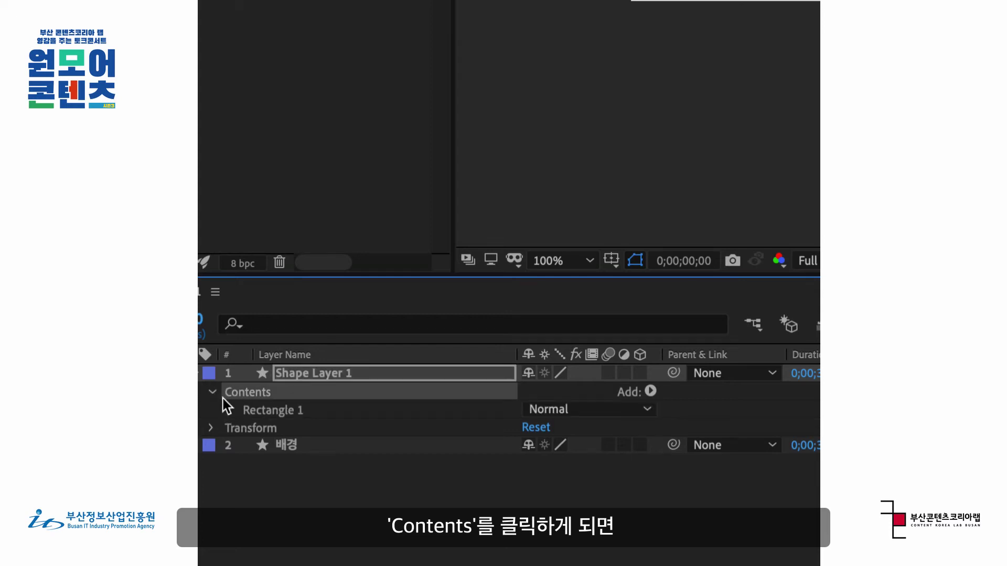
{"action": "left_click", "coordinate": [229, 410]}
{"action": "left_click", "coordinate": [300, 429]}
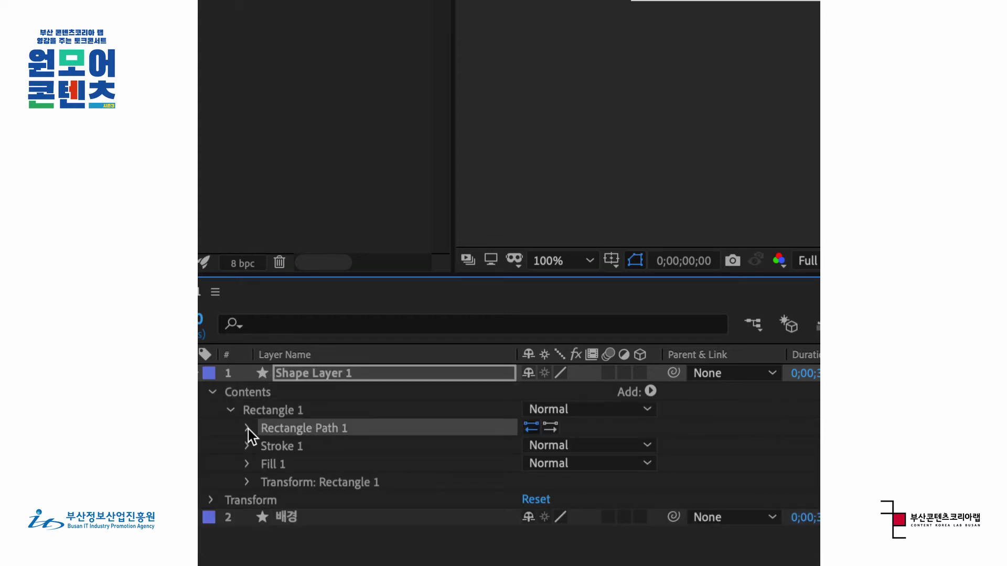
{"action": "left_click", "coordinate": [248, 429]}
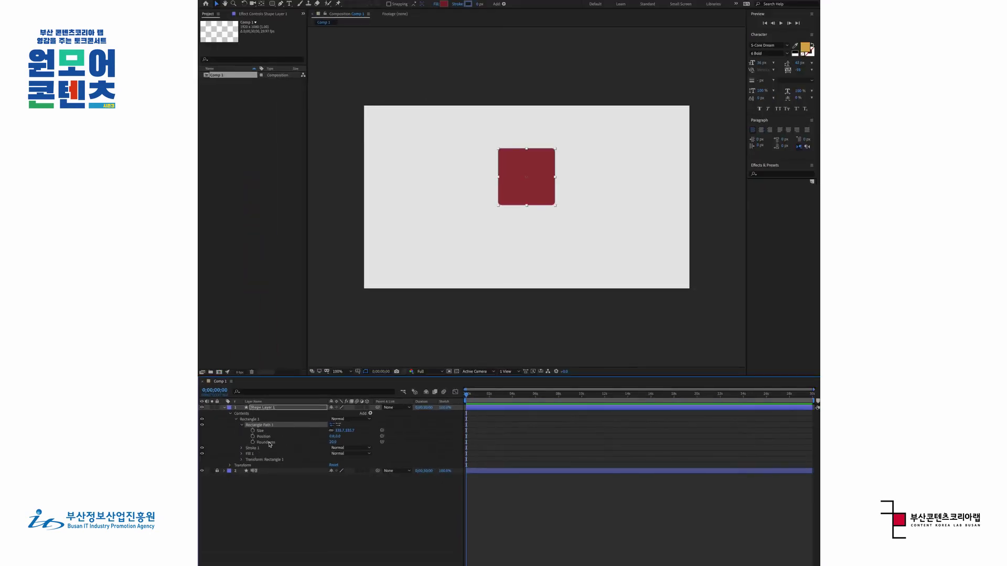
Step: Raise the Roundness of the face's Rectangle Path 1 to about 118, then collapse the layer's properties
{"action": "left_click", "coordinate": [269, 444]}
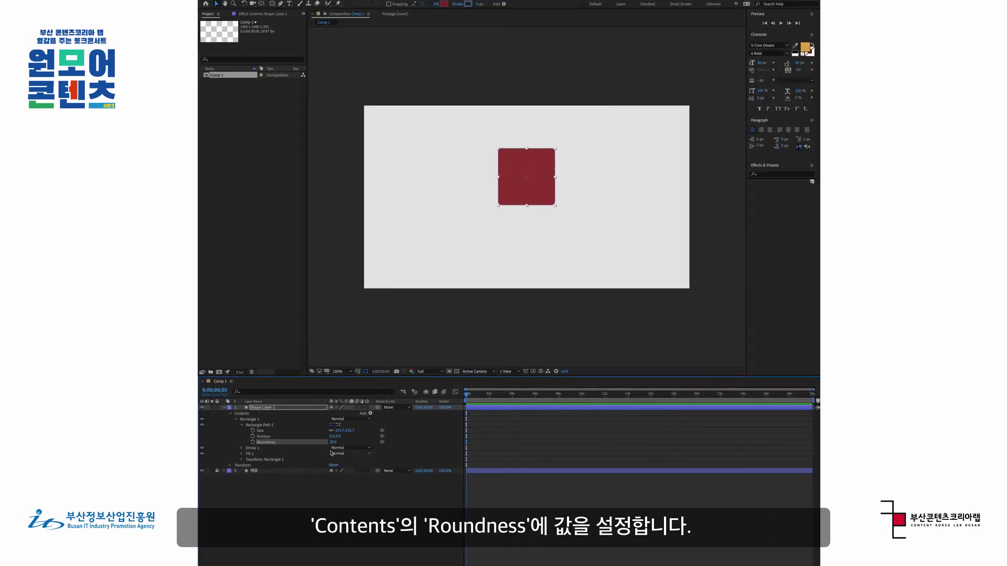
{"action": "left_click_drag", "start_coordinate": [332, 442], "coordinate": [366, 445]}
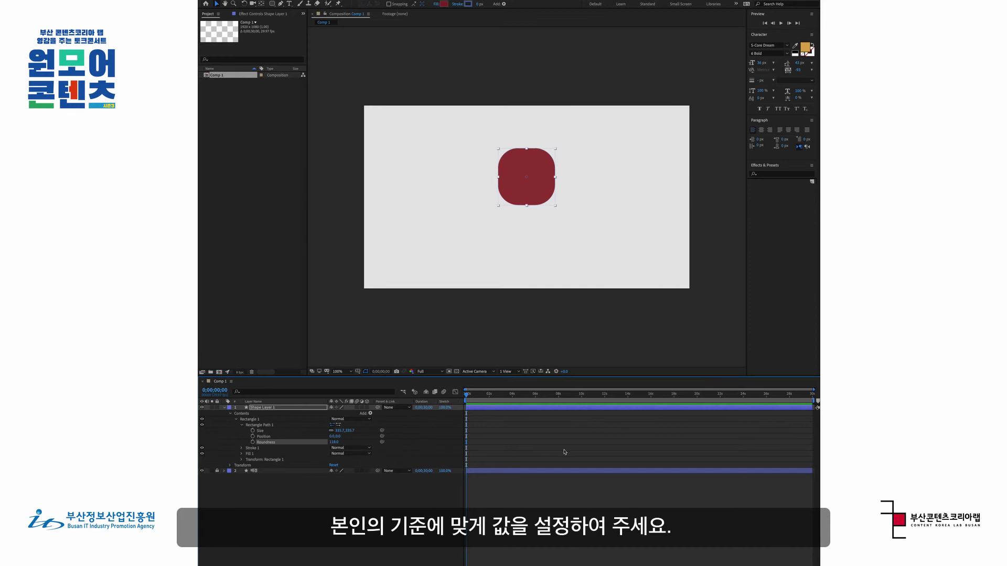
{"action": "left_click", "coordinate": [517, 443]}
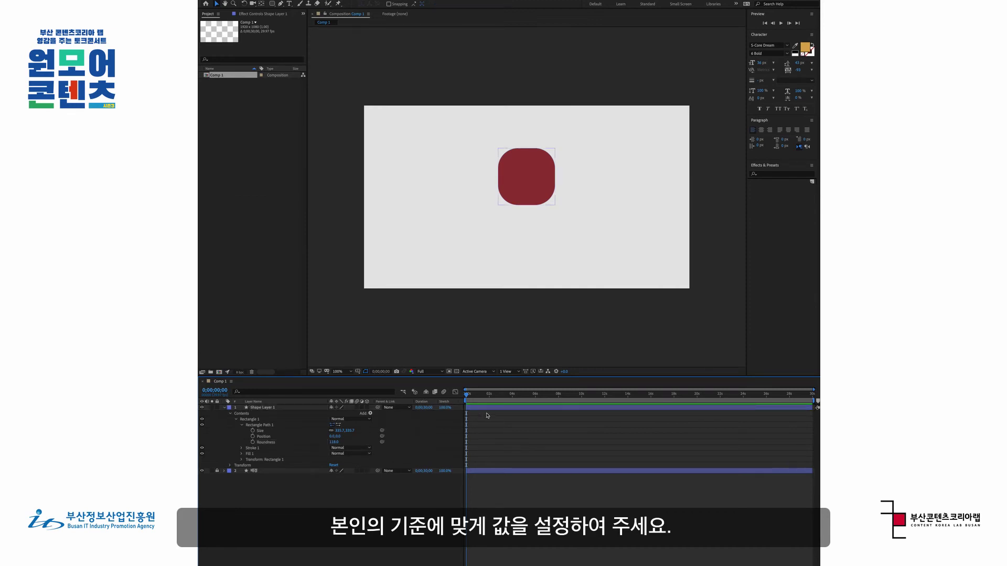
{"action": "left_click", "coordinate": [263, 408]}
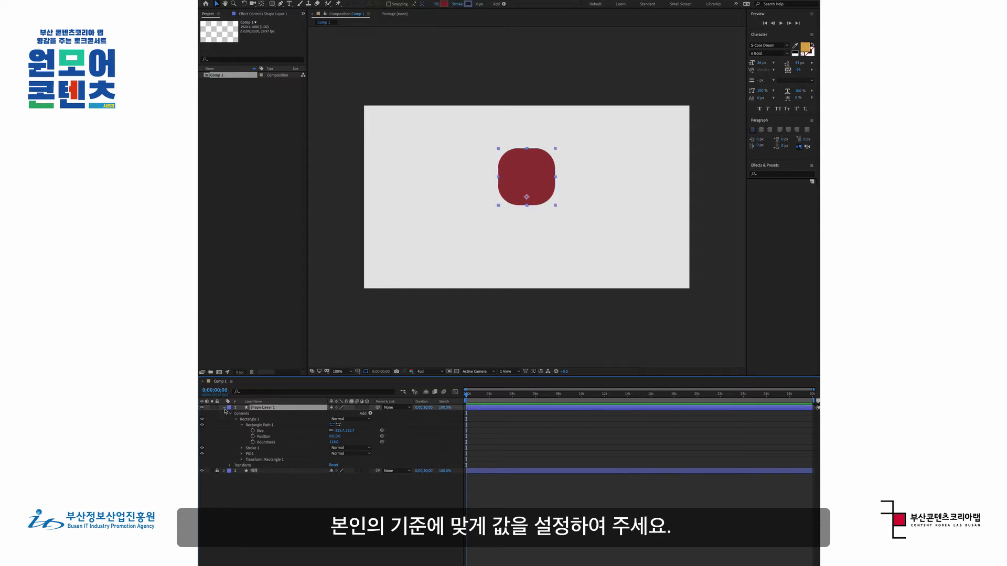
{"action": "left_click", "coordinate": [223, 408]}
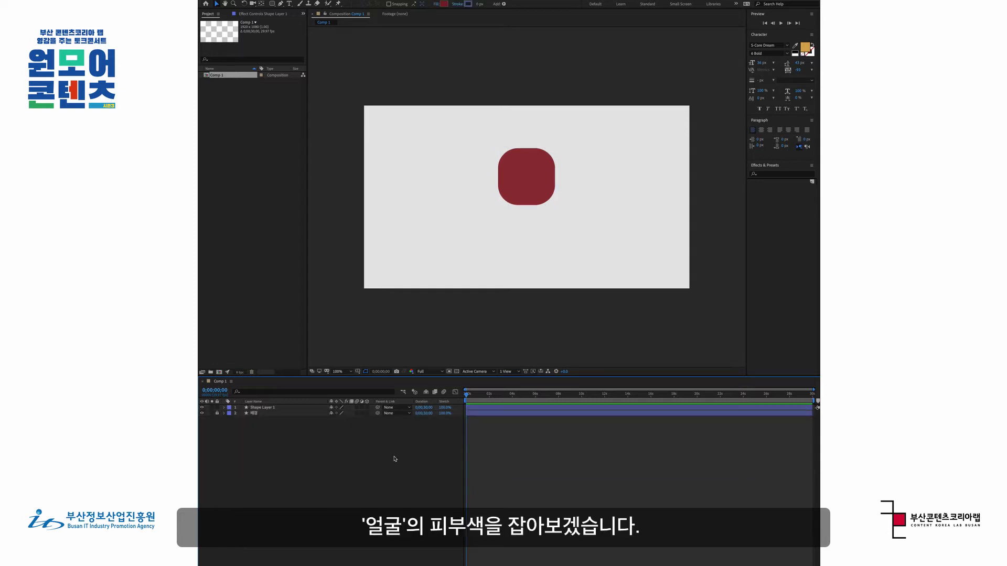
Step: Change the face shape's fill to a light tan skin tone with about 44% saturation and 78% brightness, and deselect it
{"action": "left_click", "coordinate": [524, 190]}
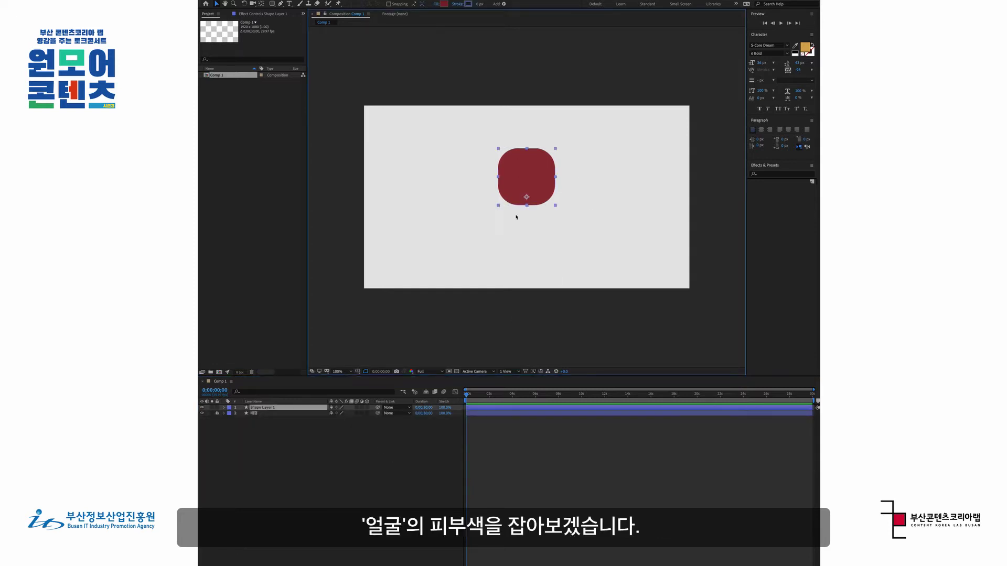
{"action": "left_click", "coordinate": [444, 4]}
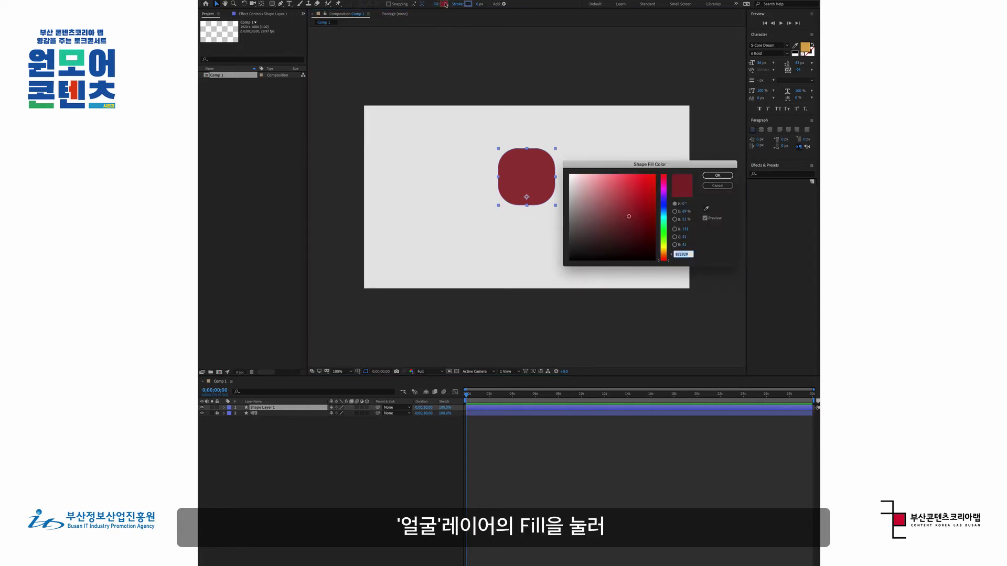
{"action": "left_click_drag", "start_coordinate": [663, 256], "coordinate": [665, 257]}
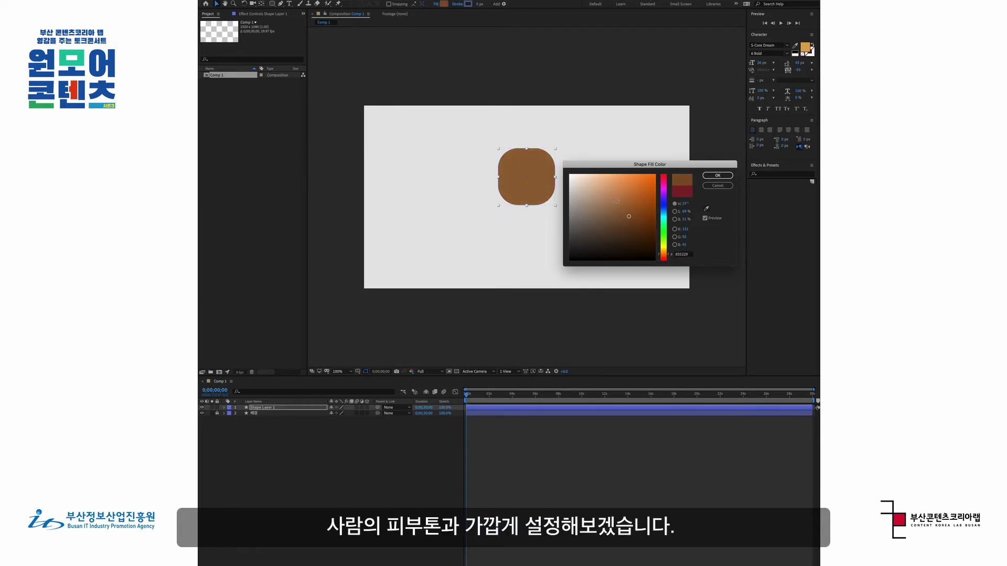
{"action": "left_click_drag", "start_coordinate": [616, 200], "coordinate": [606, 192]}
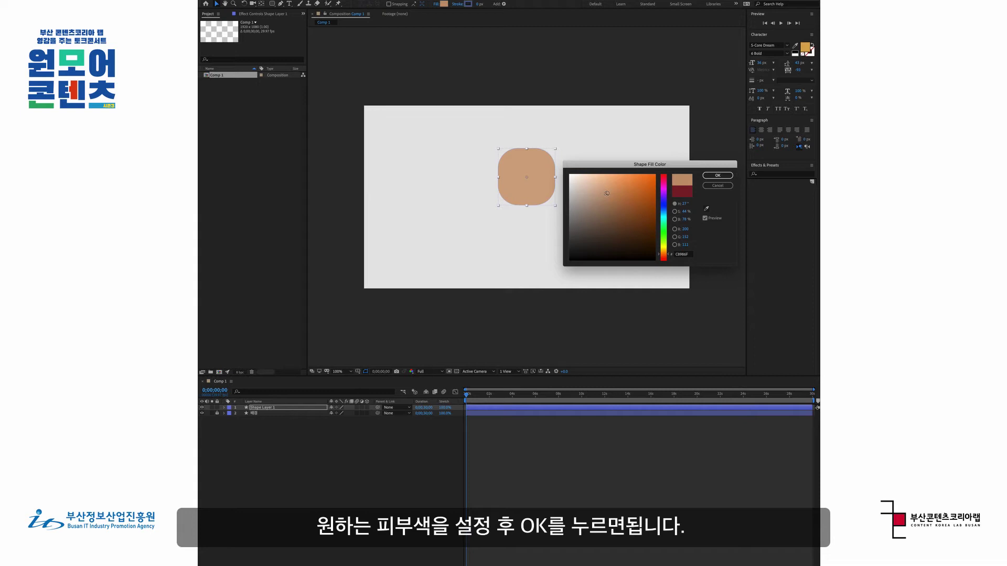
{"action": "left_click", "coordinate": [717, 175]}
{"action": "left_click", "coordinate": [587, 440]}
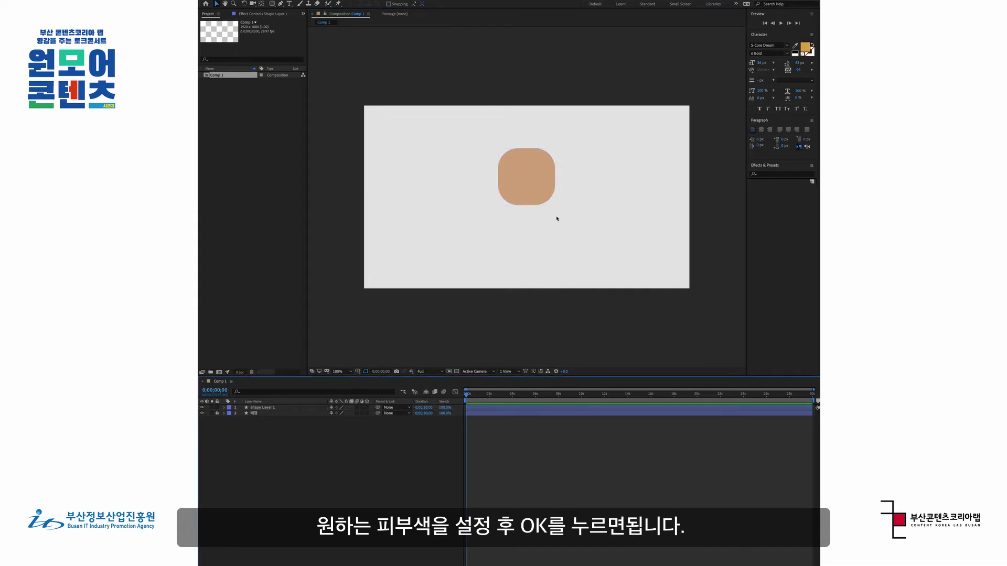
Step: Rename the face shape layer to 얼굴
{"action": "left_click", "coordinate": [541, 181]}
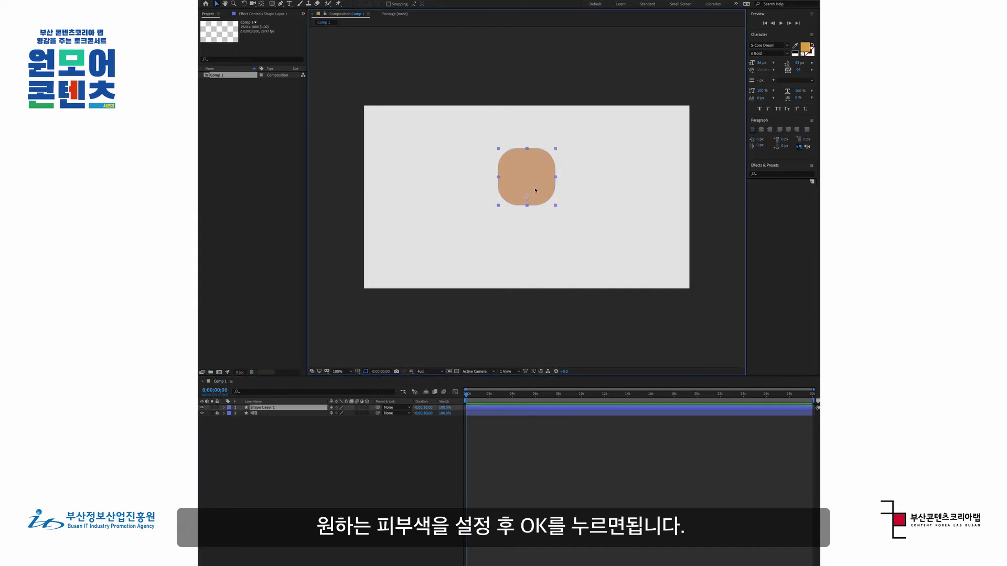
{"action": "left_click", "coordinate": [542, 445]}
{"action": "left_click", "coordinate": [291, 408]}
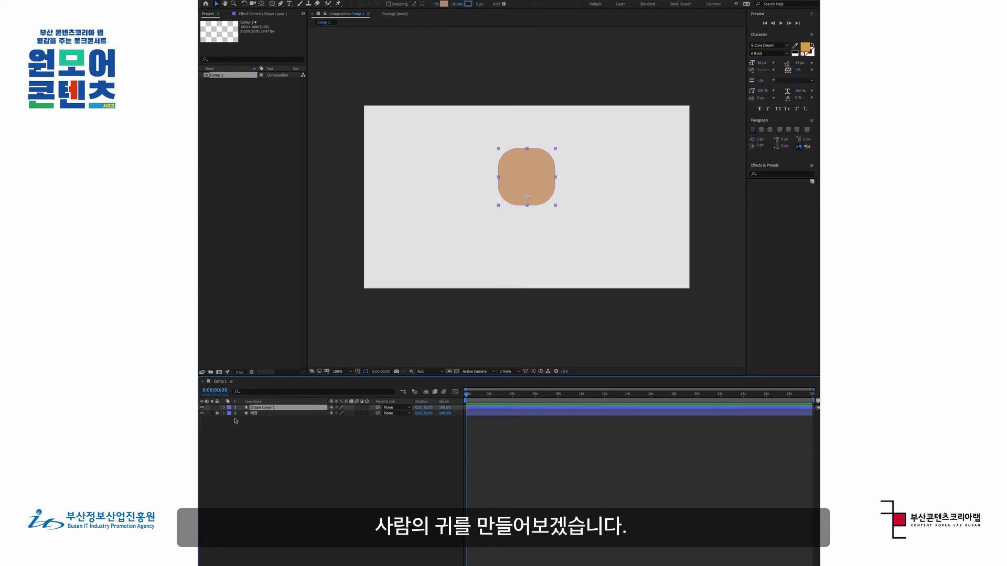
{"action": "left_click", "coordinate": [282, 437]}
{"action": "left_click", "coordinate": [263, 409]}
{"action": "key", "text": "Return"}
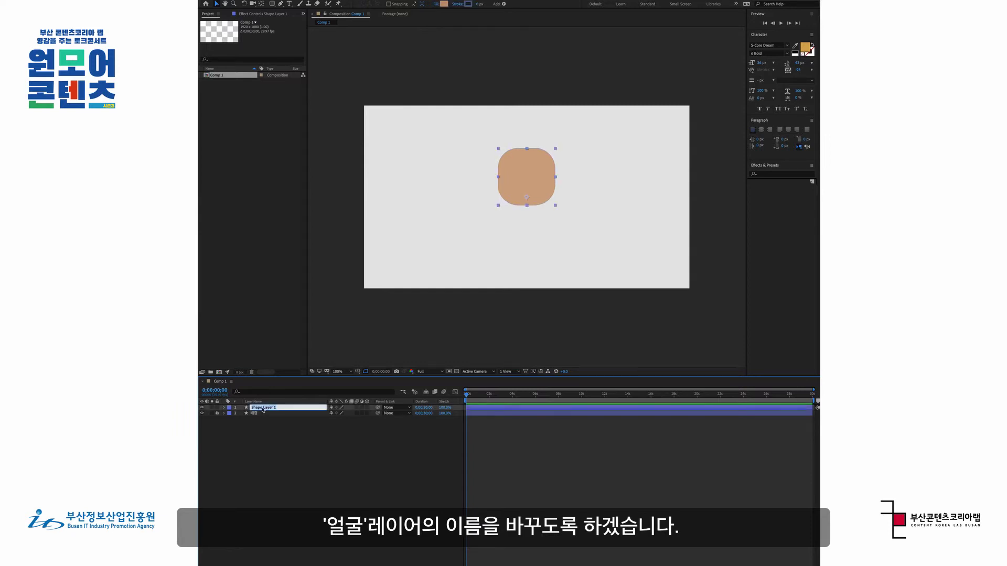
{"action": "type", "text": "얼굴"}
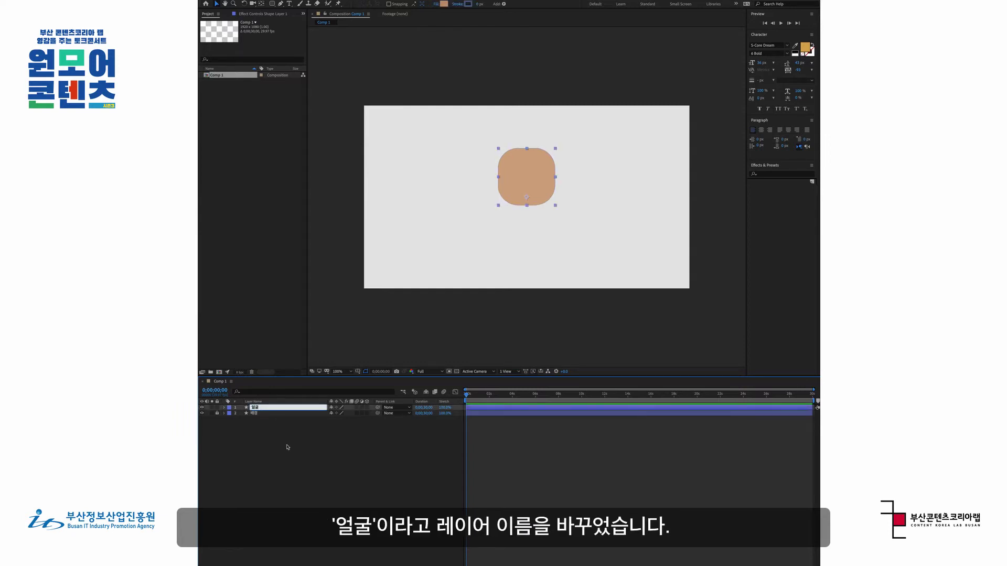
{"action": "left_click", "coordinate": [287, 448]}
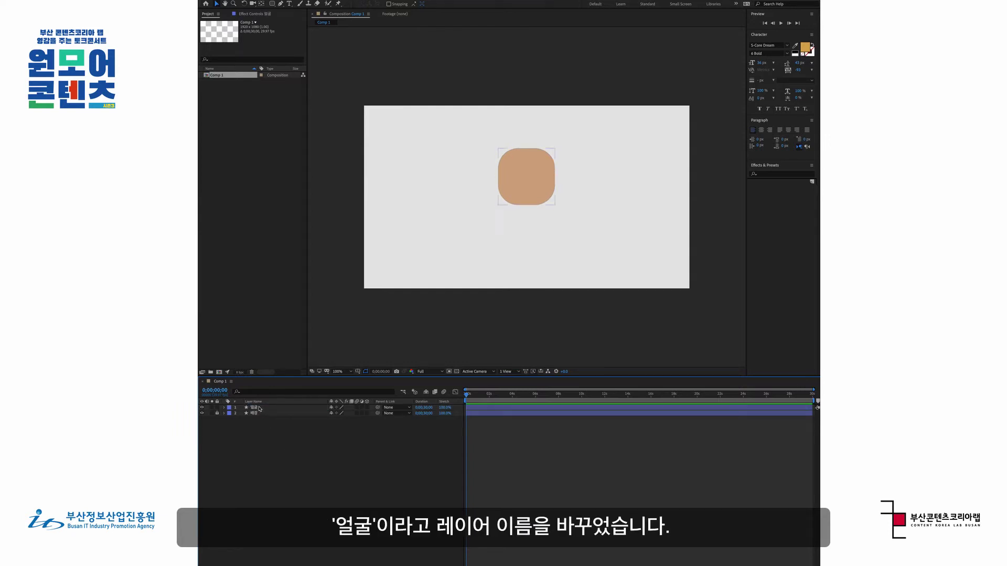
Step: Draw a small ear circle overlapping the middle of the face's left edge with the Ellipse tool, as its own shape layer
{"action": "left_click", "coordinate": [271, 3]}
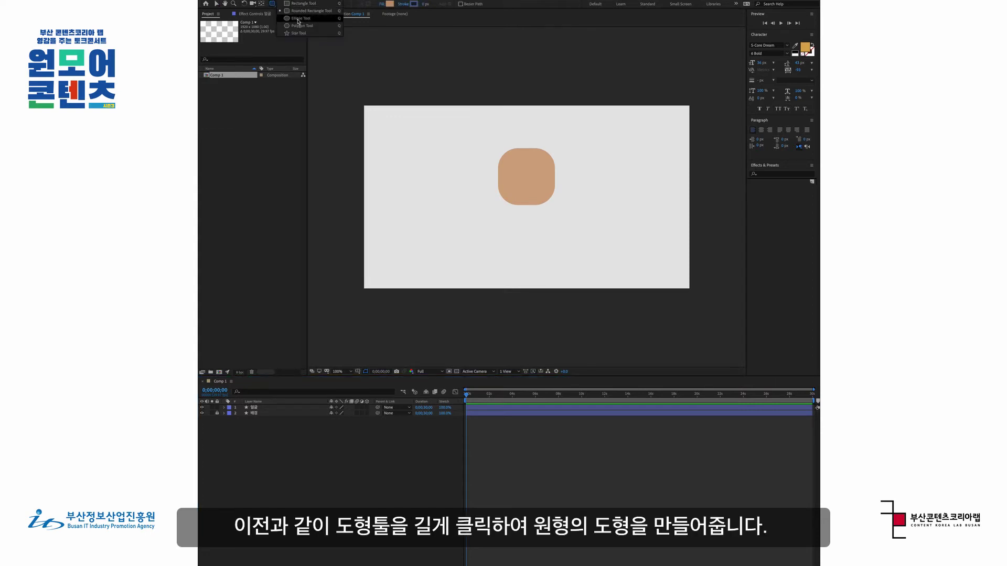
{"action": "left_click", "coordinate": [298, 19]}
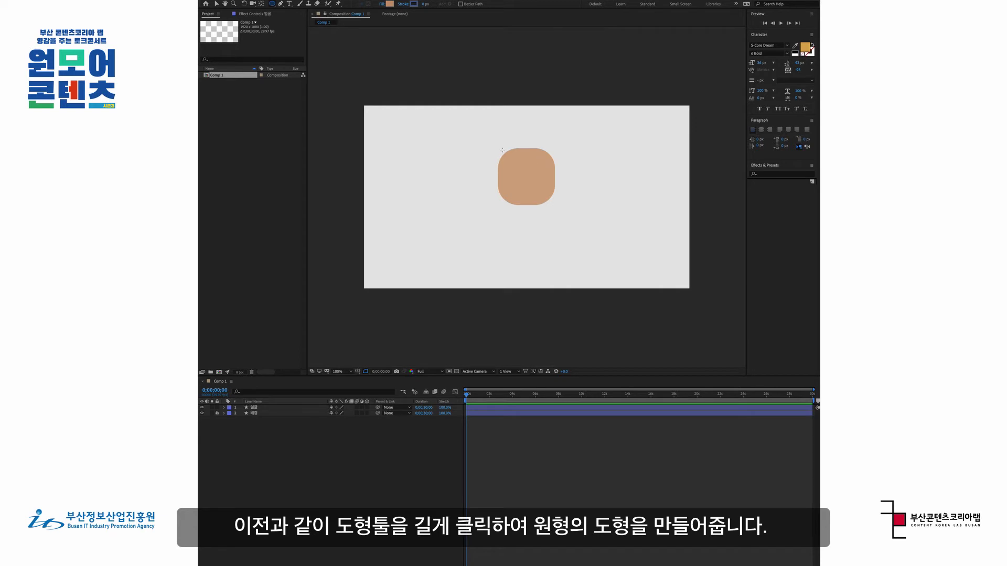
{"action": "scroll", "coordinate": [502, 150], "scroll_direction": "up", "scroll_amount": 4}
{"action": "scroll", "coordinate": [513, 151], "scroll_direction": "down", "scroll_amount": 4}
{"action": "scroll", "coordinate": [510, 171], "scroll_direction": "up", "scroll_amount": 2}
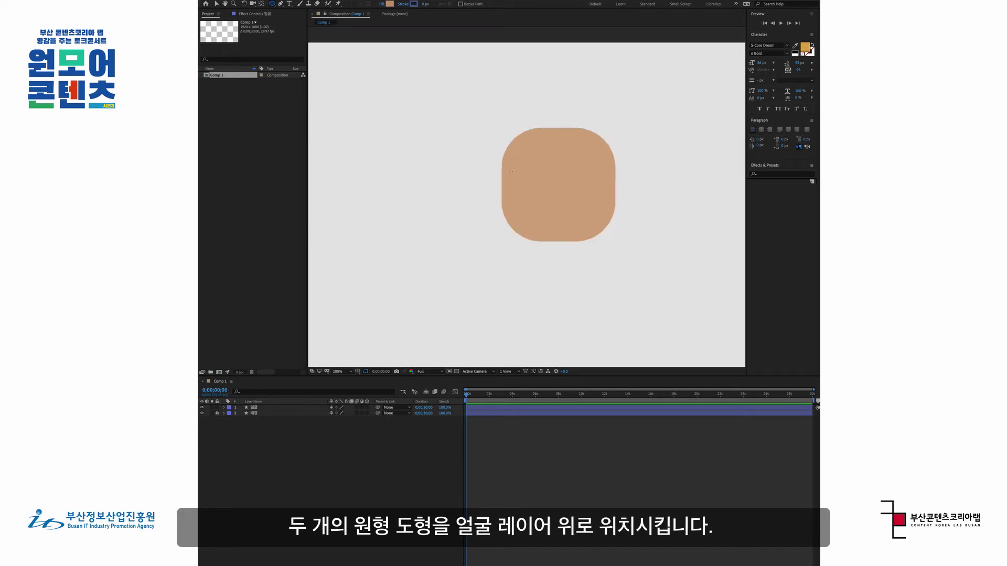
{"action": "mouse_move", "coordinate": [506, 182]}
{"action": "left_mouse_down"}
{"action": "mouse_move", "coordinate": [481, 173]}
{"action": "mouse_move", "coordinate": [513, 181]}
{"action": "left_mouse_up"}
{"action": "left_click", "coordinate": [217, 4]}
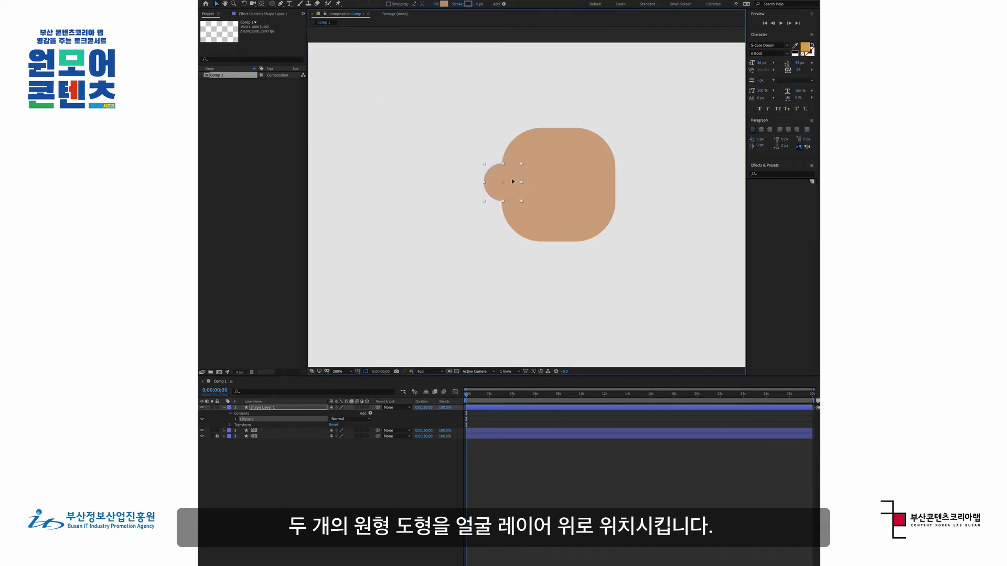
{"action": "scroll", "coordinate": [577, 164], "scroll_direction": "down", "scroll_amount": 5}
{"action": "scroll", "coordinate": [577, 164], "scroll_direction": "up", "scroll_amount": 5}
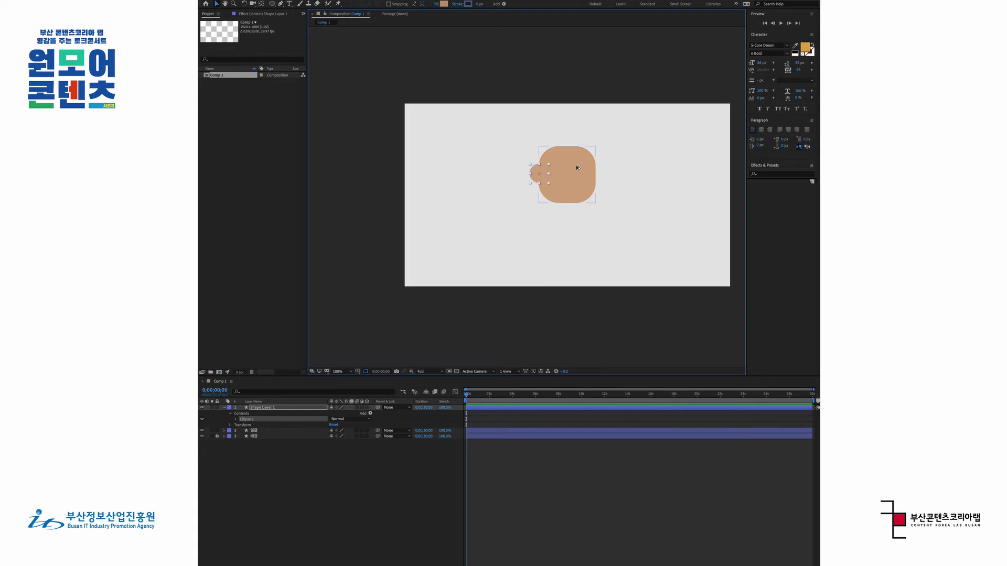
{"action": "scroll", "coordinate": [577, 178], "scroll_direction": "down", "scroll_amount": 2}
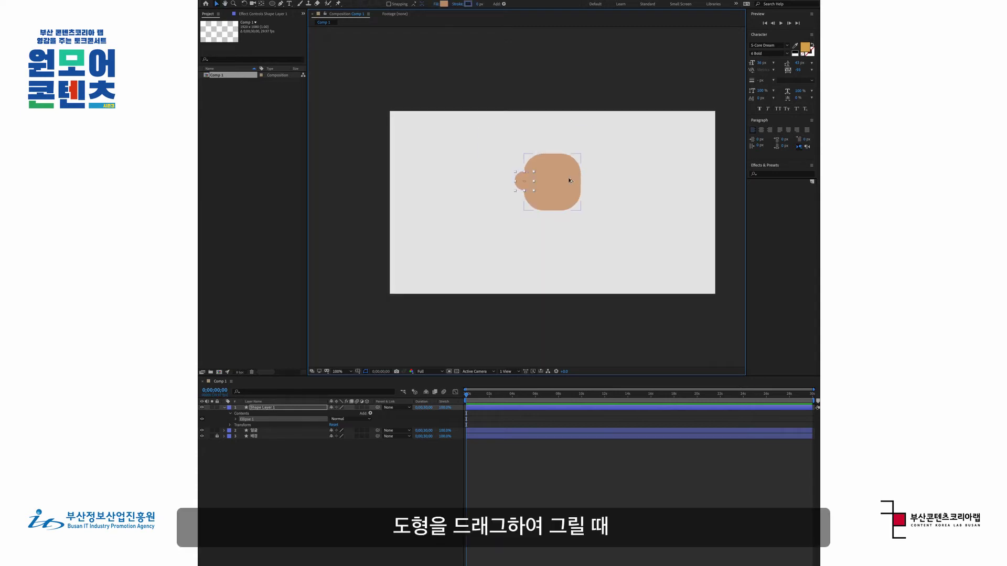
Step: Draw a test circle with equal proportions to the right of the face with the Ellipse tool, then delete its layer
{"action": "left_click", "coordinate": [591, 472]}
{"action": "key", "text": "q"}
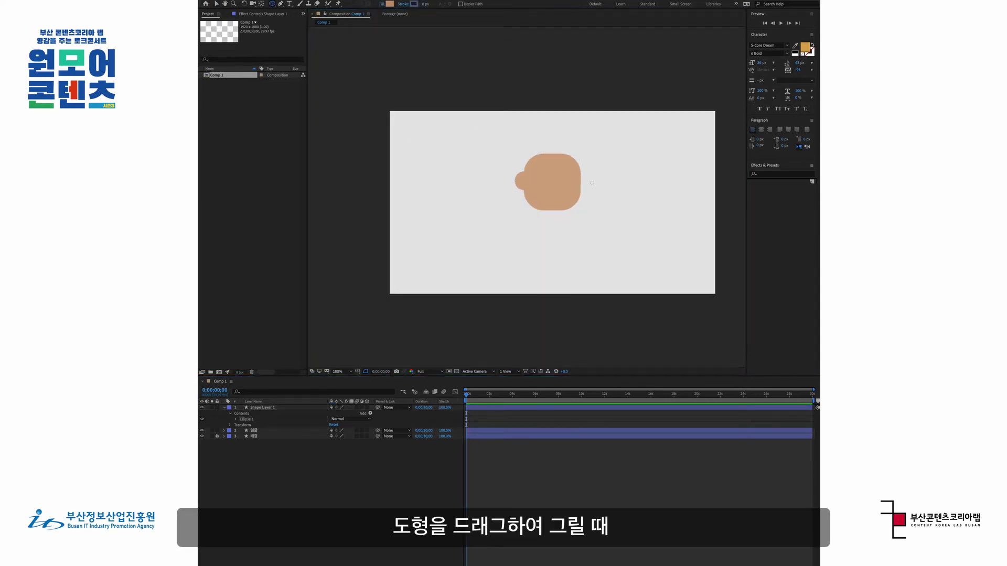
{"action": "mouse_move", "coordinate": [603, 173]}
{"action": "left_mouse_down"}
{"action": "mouse_move", "coordinate": [654, 224]}
{"action": "mouse_move", "coordinate": [635, 197]}
{"action": "left_mouse_up"}
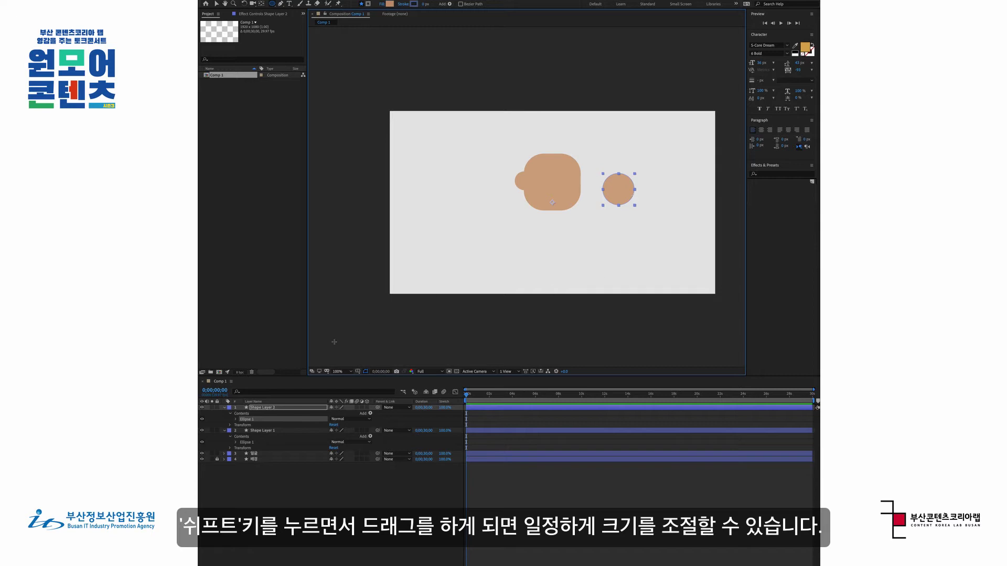
{"action": "left_click", "coordinate": [262, 407]}
{"action": "key", "text": "Delete"}
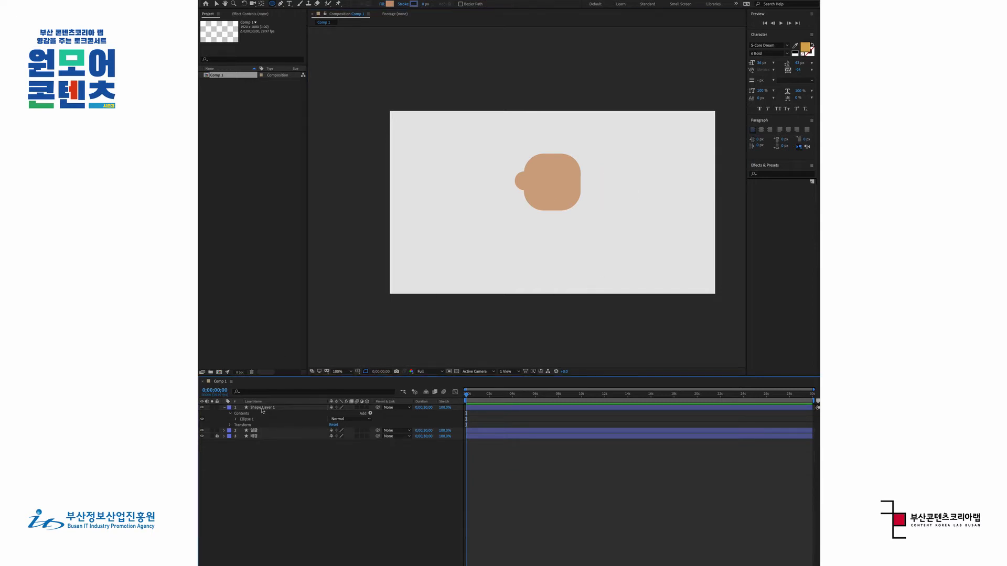
Step: Rename the ear shape layer to 귀
{"action": "left_click", "coordinate": [262, 408]}
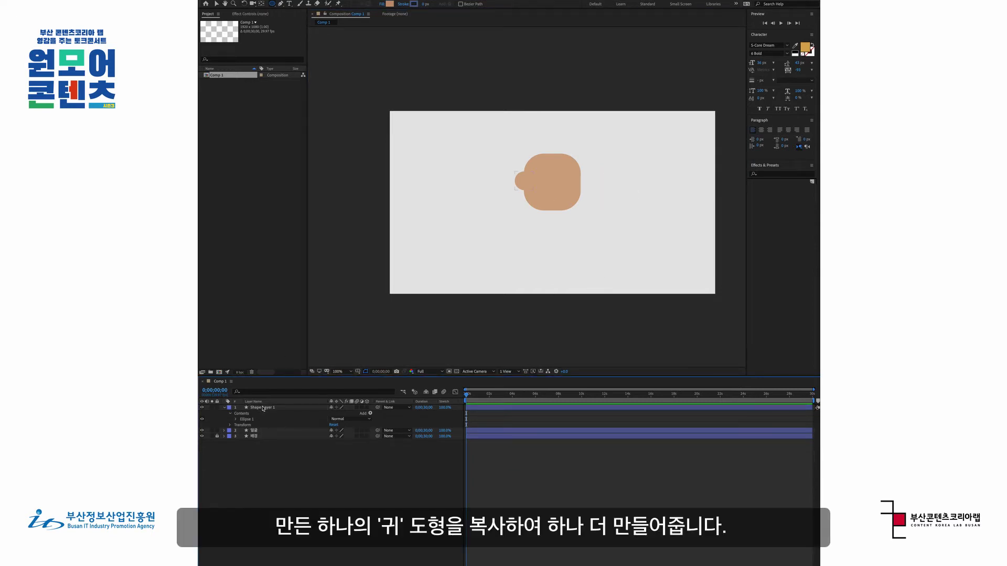
{"action": "left_click", "coordinate": [262, 409]}
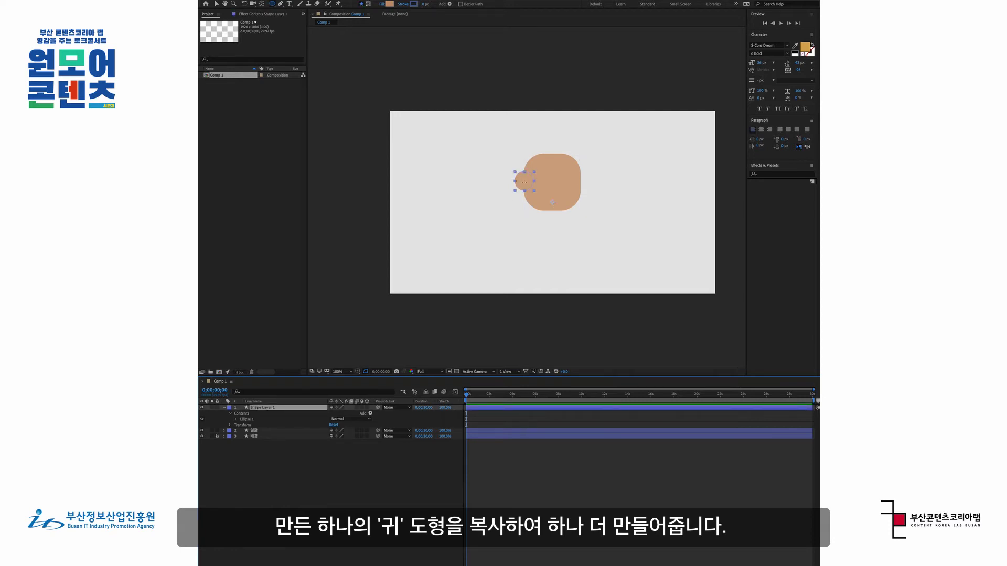
{"action": "left_click", "coordinate": [215, 3]}
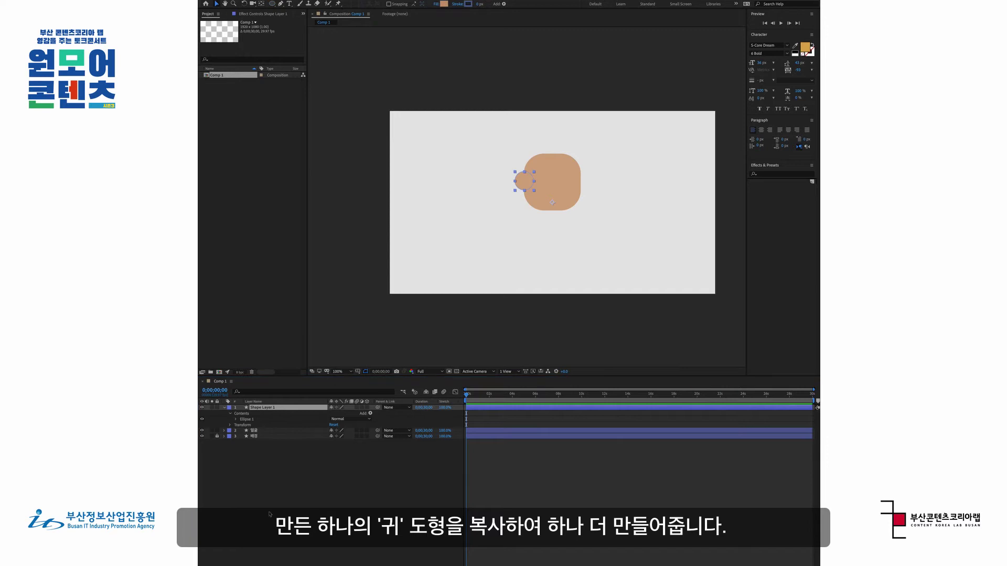
{"action": "left_click", "coordinate": [260, 409]}
{"action": "key", "text": "Return"}
{"action": "type", "text": "귀"}
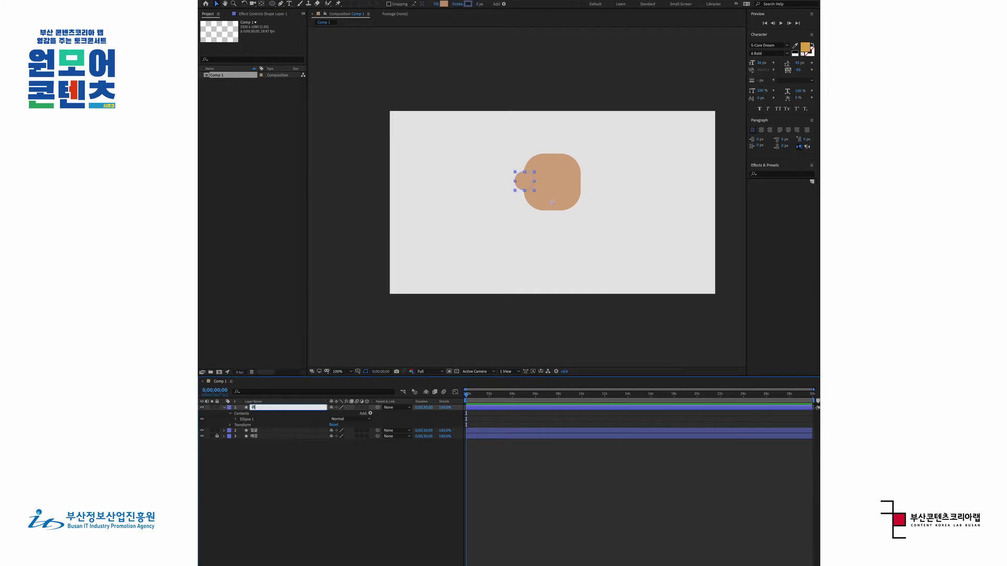
{"action": "key", "text": "Return"}
Step: Duplicate the ear layer 귀 and move the copy horizontally onto the face's right edge
{"action": "key", "text": "ctrl+d"}
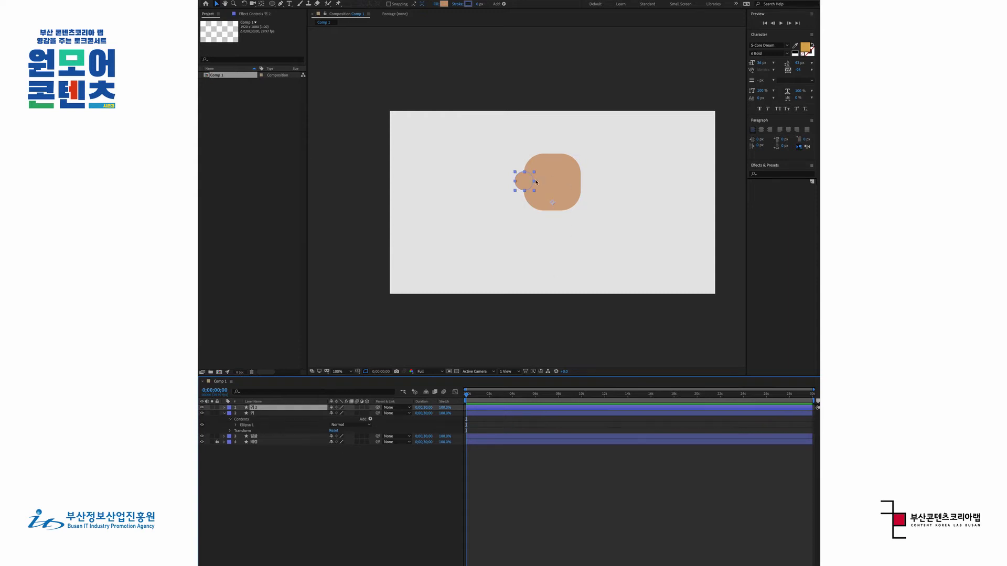
{"action": "left_click_drag", "start_coordinate": [525, 183], "coordinate": [580, 184]}
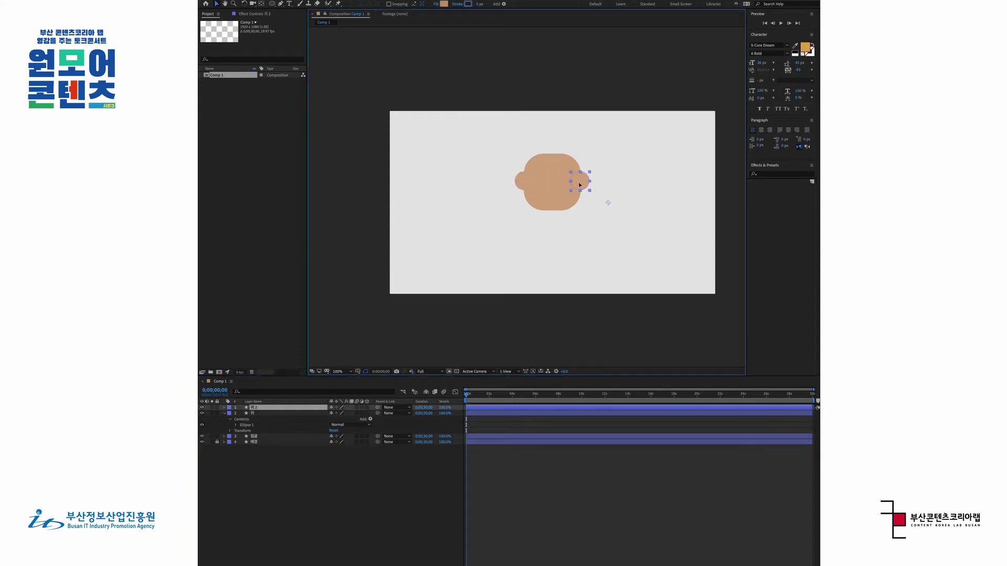
Step: Draw a circle overlapping the face's upper-left corner with the Ellipse tool, as a new shape layer for the hair
{"action": "left_click", "coordinate": [529, 482]}
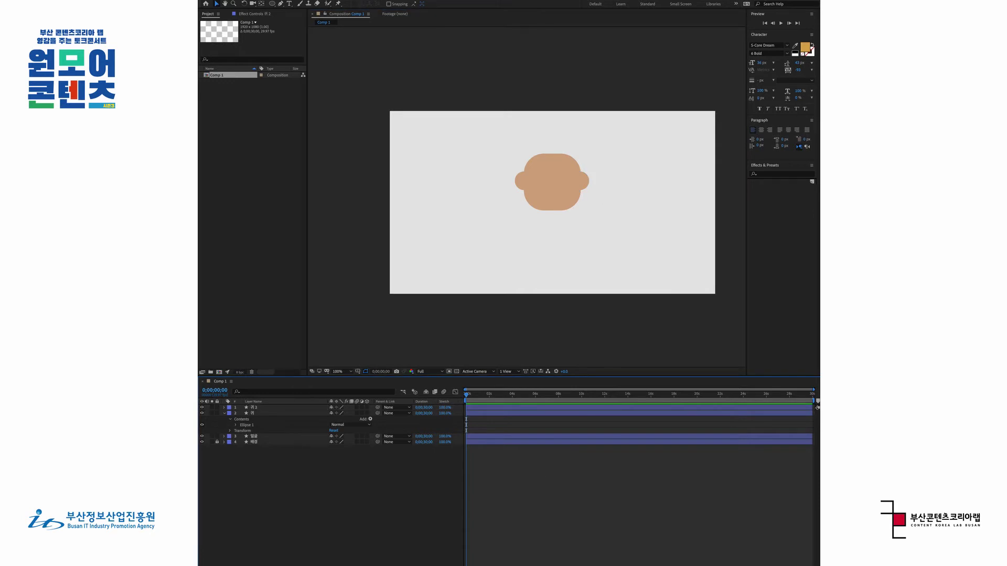
{"action": "left_click", "coordinate": [224, 413]}
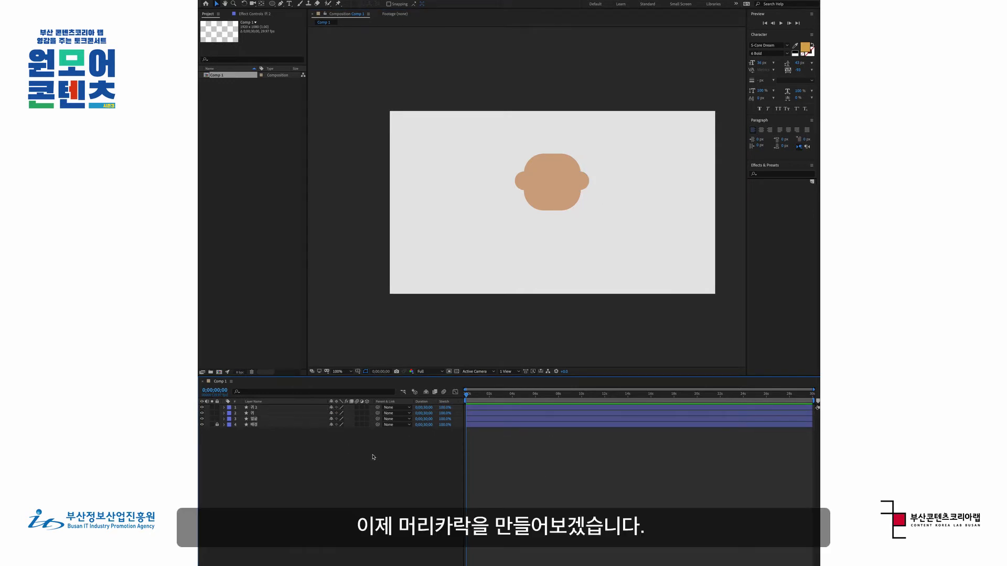
{"action": "left_click", "coordinate": [272, 4]}
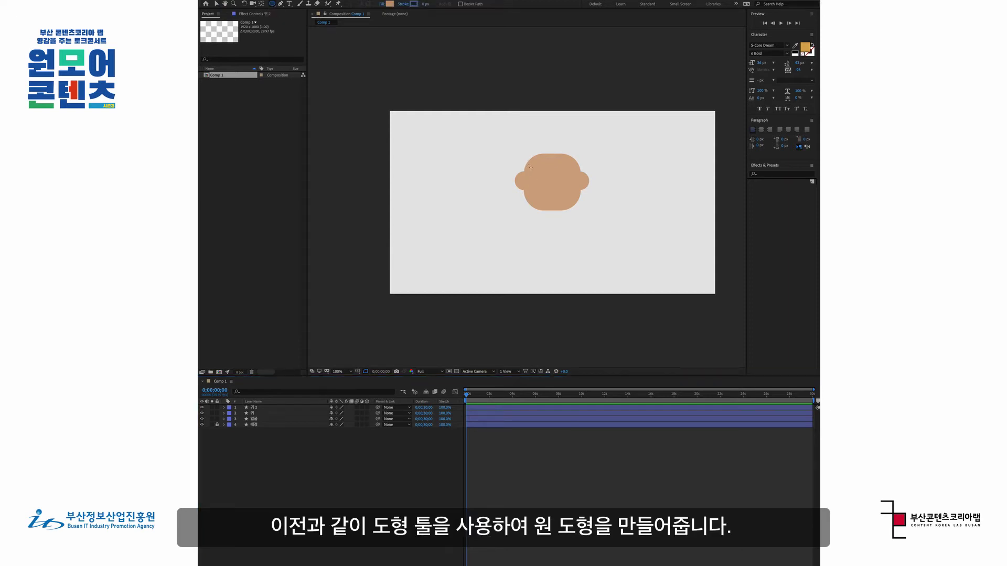
{"action": "left_click_drag", "start_coordinate": [507, 139], "coordinate": [545, 175]}
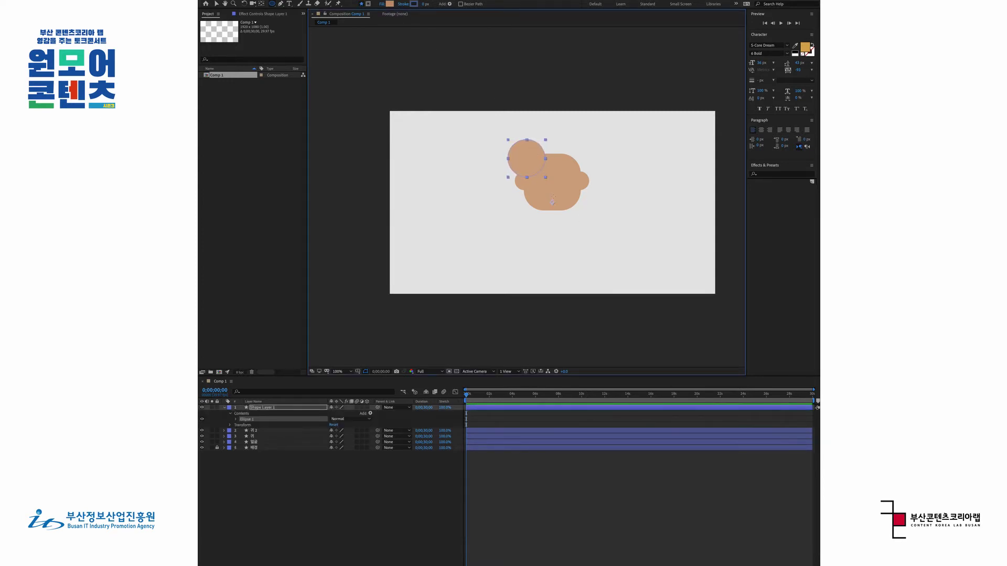
Step: Set the hair circle's fill to a soft, slightly lightened black
{"action": "left_click", "coordinate": [391, 4]}
{"action": "left_click_drag", "start_coordinate": [624, 169], "coordinate": [621, 219]}
{"action": "left_click_drag", "start_coordinate": [576, 286], "coordinate": [562, 297]}
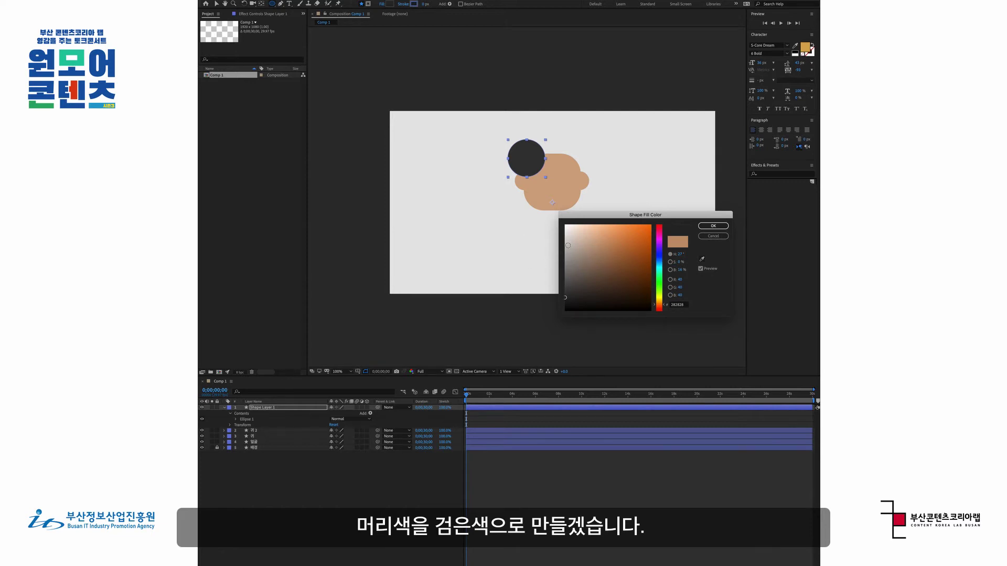
{"action": "mouse_move", "coordinate": [568, 246]}
{"action": "left_mouse_down"}
{"action": "mouse_move", "coordinate": [546, 217]}
{"action": "mouse_move", "coordinate": [566, 239]}
{"action": "left_mouse_up"}
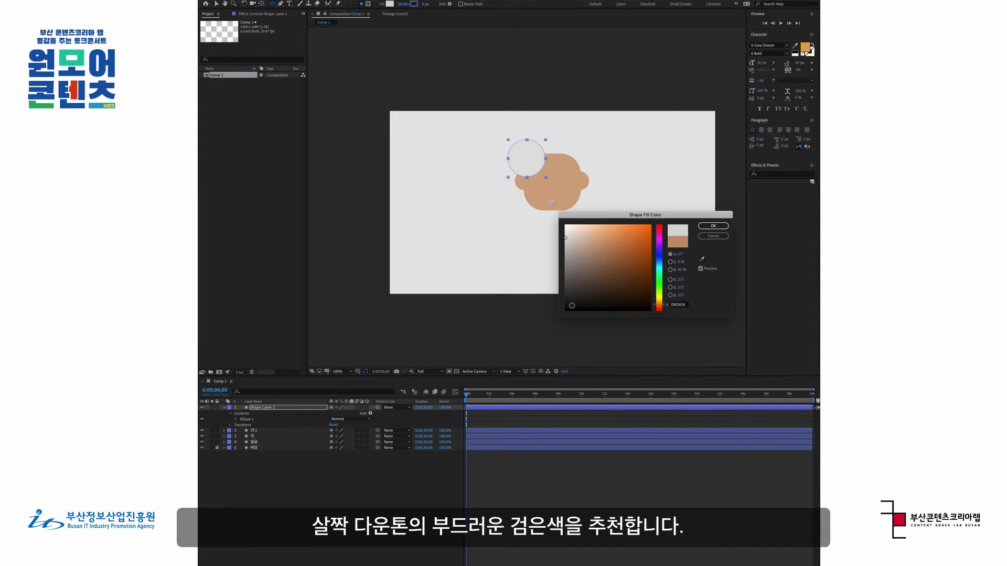
{"action": "left_click", "coordinate": [565, 308]}
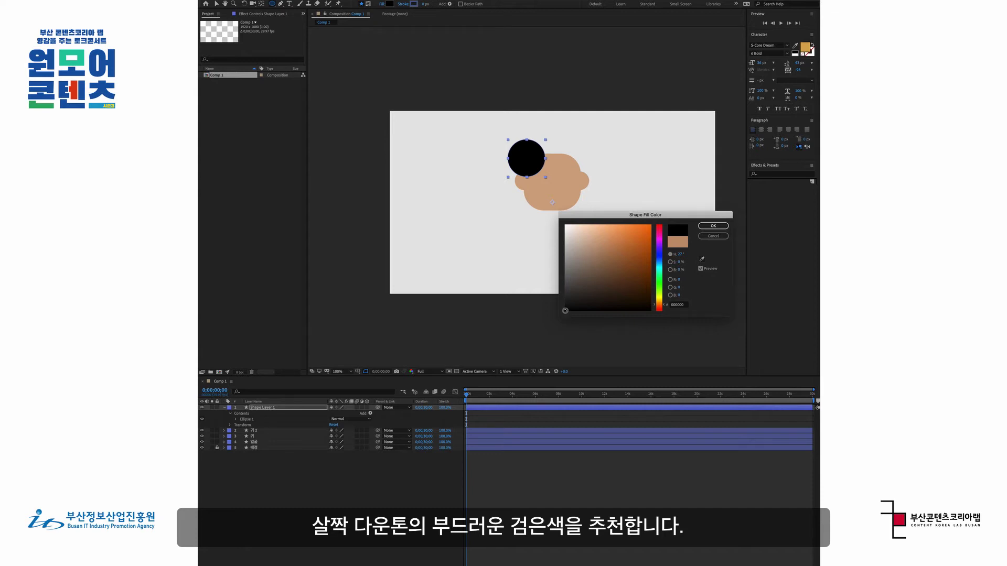
{"action": "left_click_drag", "start_coordinate": [565, 310], "coordinate": [556, 299]}
{"action": "left_click", "coordinate": [713, 226]}
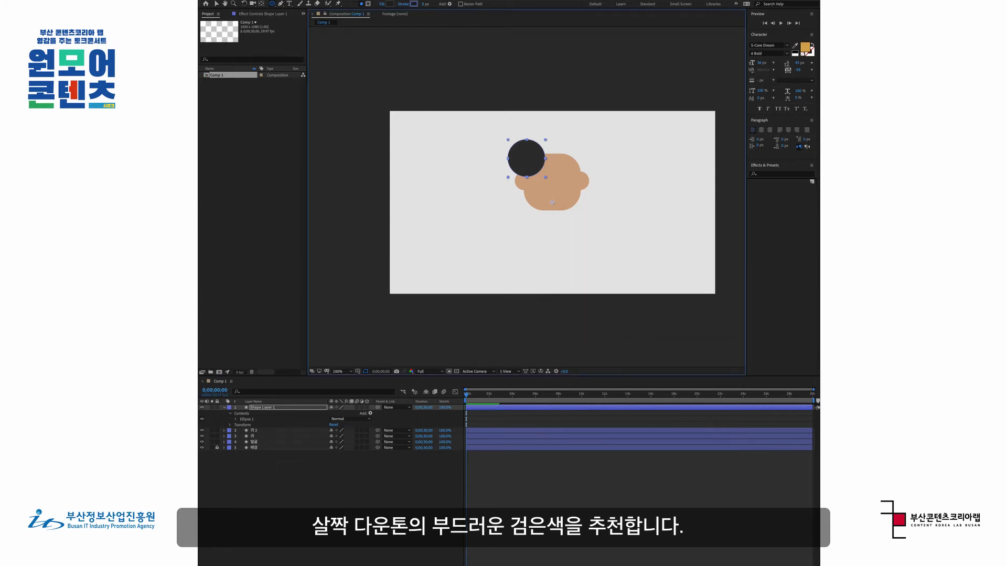
Step: Shrink the hair circle over the face's upper-left corner and rename its layer to 머리카락
{"action": "key", "text": "v"}
{"action": "left_click_drag", "start_coordinate": [546, 142], "coordinate": [532, 160]}
{"action": "left_click", "coordinate": [282, 408]}
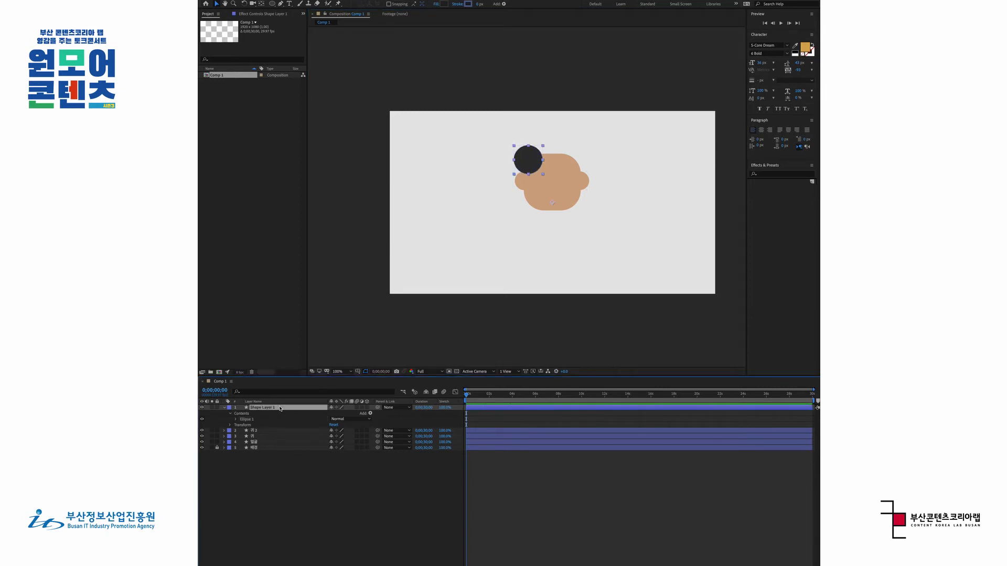
{"action": "key", "text": "Return"}
{"action": "type", "text": "머리카락"}
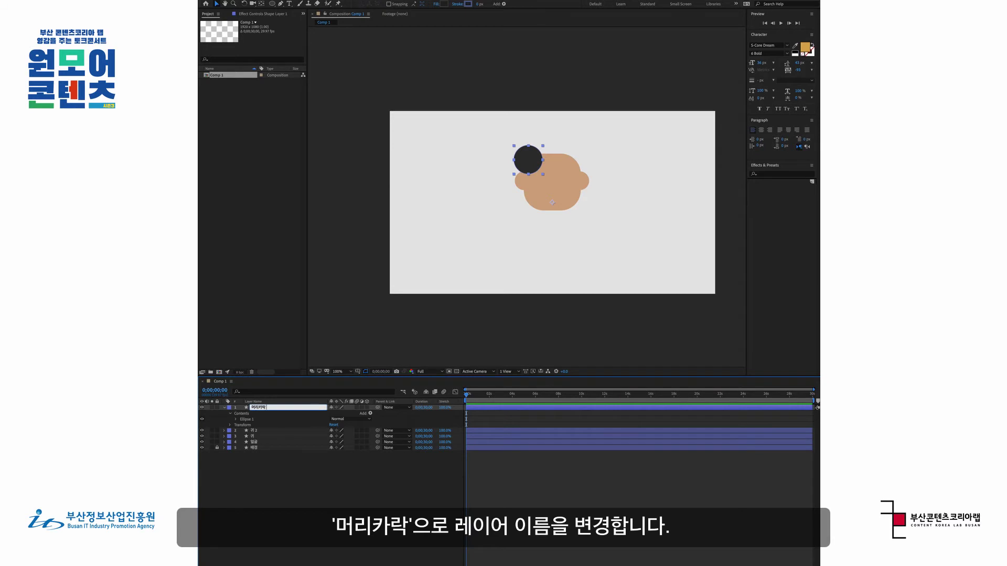
{"action": "key", "text": "Return"}
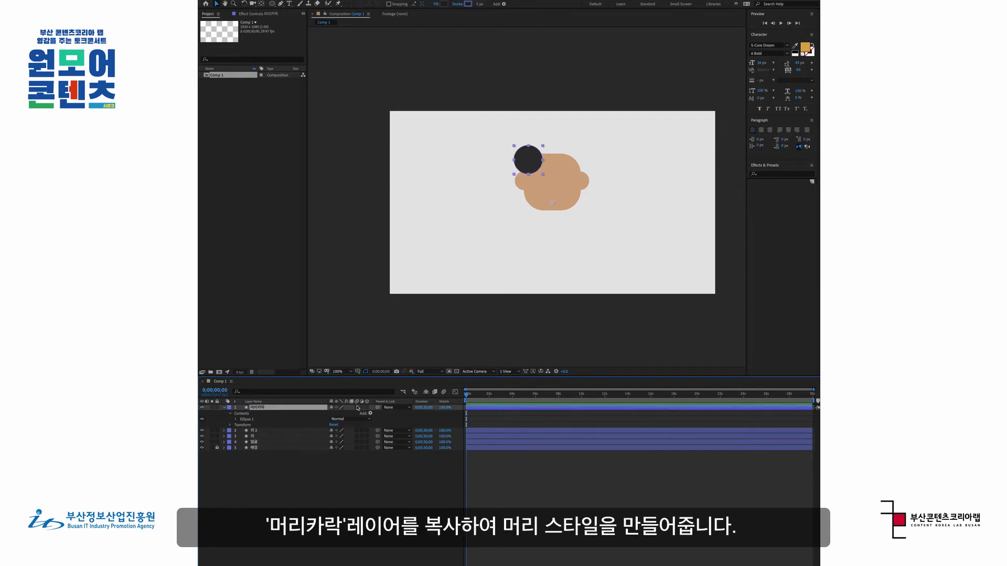
Step: Duplicate the hair circle twice, placing an enlarged copy above the forehead and a smaller copy just to its right
{"action": "key", "text": "ctrl+d"}
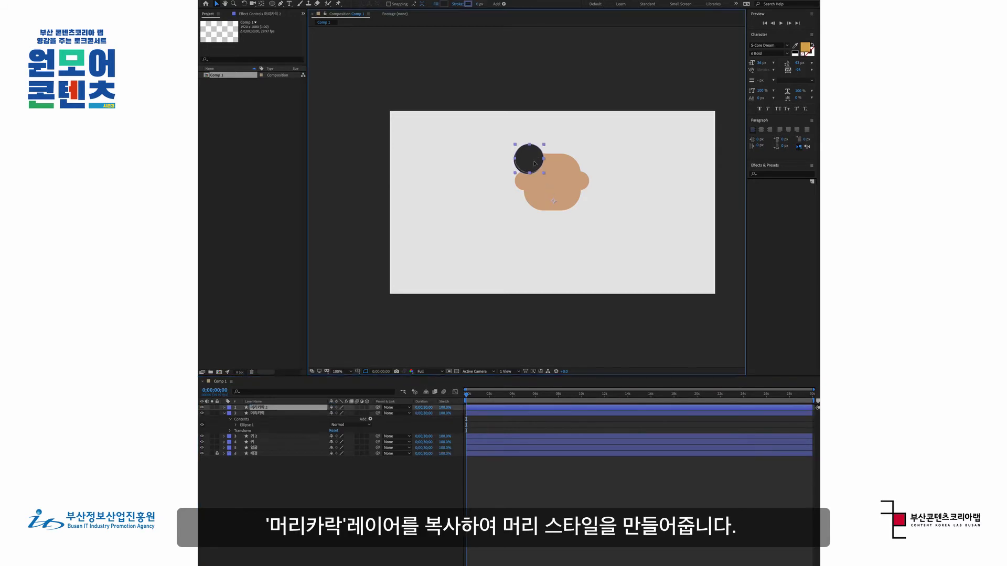
{"action": "left_click_drag", "start_coordinate": [534, 165], "coordinate": [545, 146]}
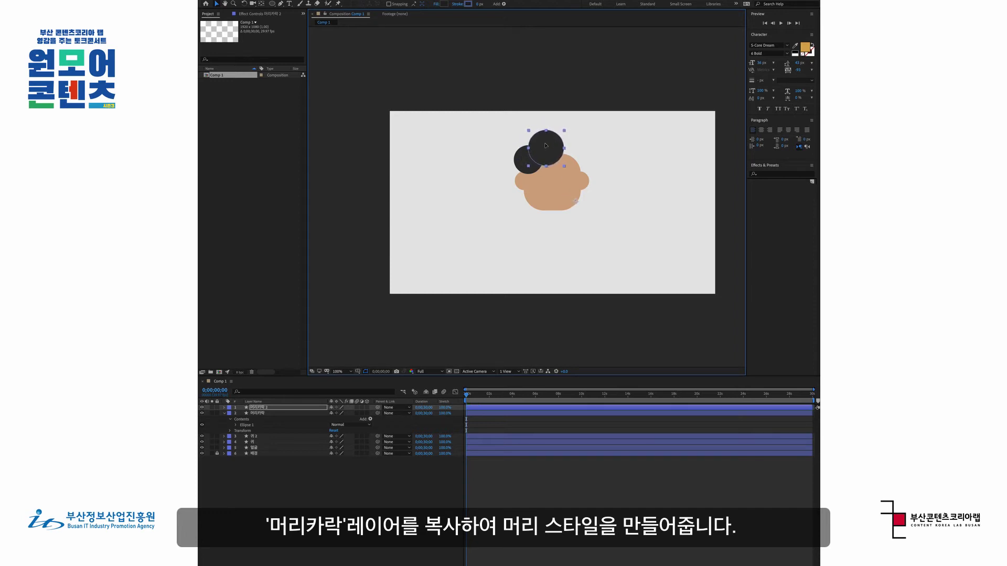
{"action": "left_click", "coordinate": [295, 410]}
{"action": "key", "text": "ctrl+d"}
{"action": "left_click_drag", "start_coordinate": [547, 153], "coordinate": [577, 150]}
{"action": "left_click_drag", "start_coordinate": [575, 167], "coordinate": [564, 156]}
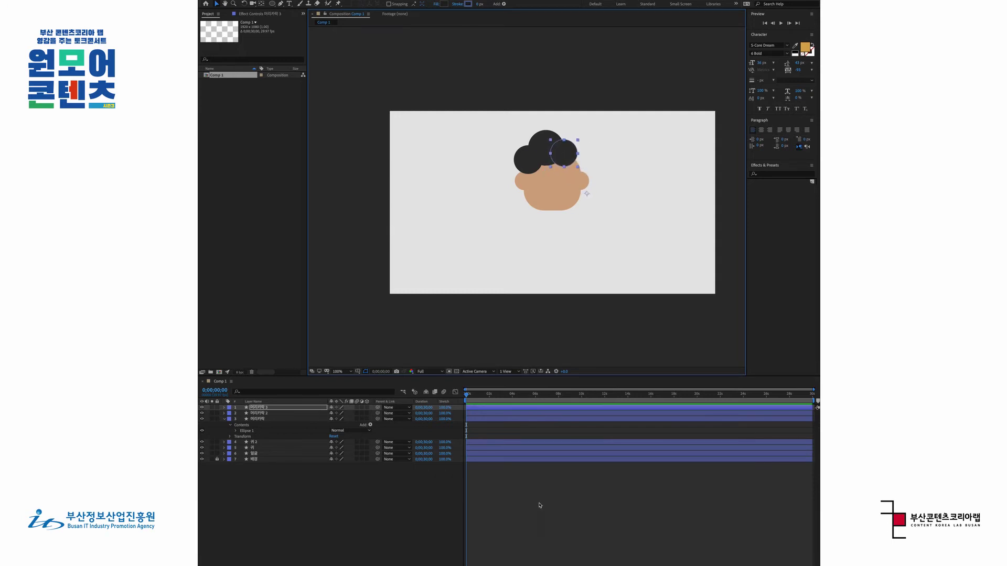
{"action": "left_click", "coordinate": [540, 505]}
Step: Duplicate the newest hair circle, enlarge the copy slightly and place it over the face's upper-right corner
{"action": "left_click", "coordinate": [286, 408]}
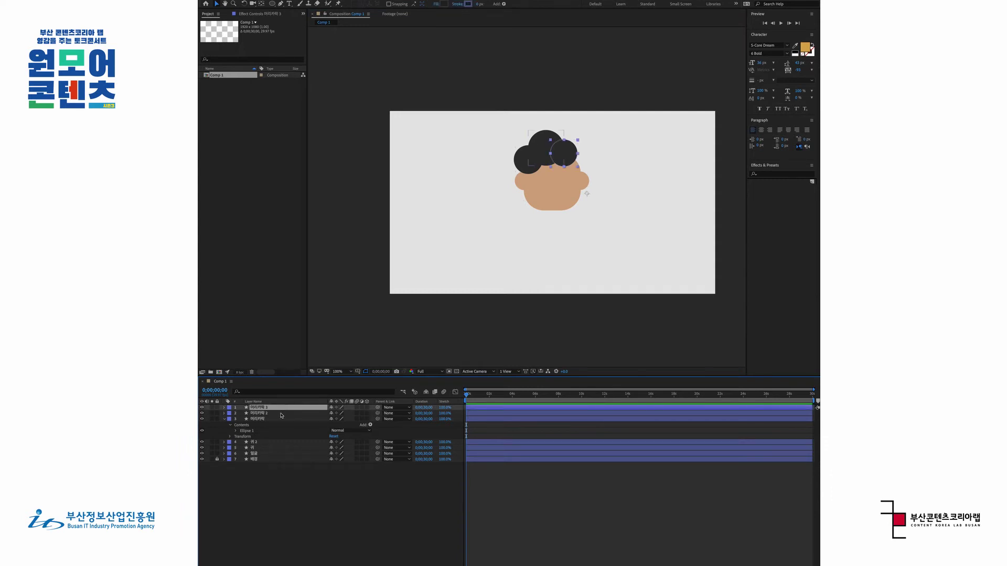
{"action": "left_click", "coordinate": [272, 414]}
{"action": "left_click", "coordinate": [274, 408]}
{"action": "key", "text": "ctrl+d"}
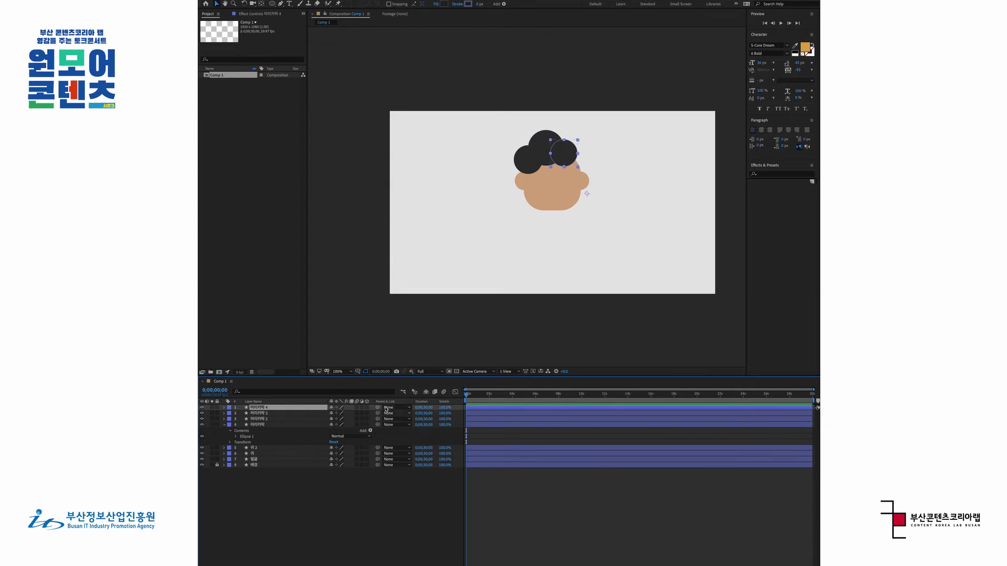
{"action": "left_click", "coordinate": [570, 154]}
{"action": "mouse_move", "coordinate": [569, 153]}
{"action": "left_mouse_down"}
{"action": "mouse_move", "coordinate": [577, 160]}
{"action": "mouse_move", "coordinate": [600, 142]}
{"action": "mouse_move", "coordinate": [568, 157]}
{"action": "mouse_move", "coordinate": [579, 159]}
{"action": "left_mouse_up"}
{"action": "key", "text": "ctrl+shift+a"}
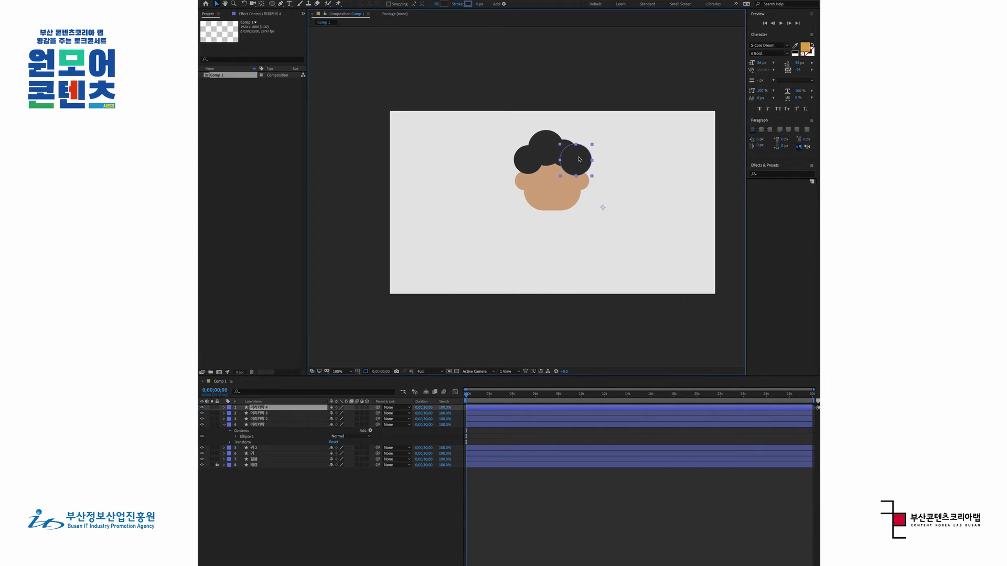
{"action": "left_click", "coordinate": [512, 325]}
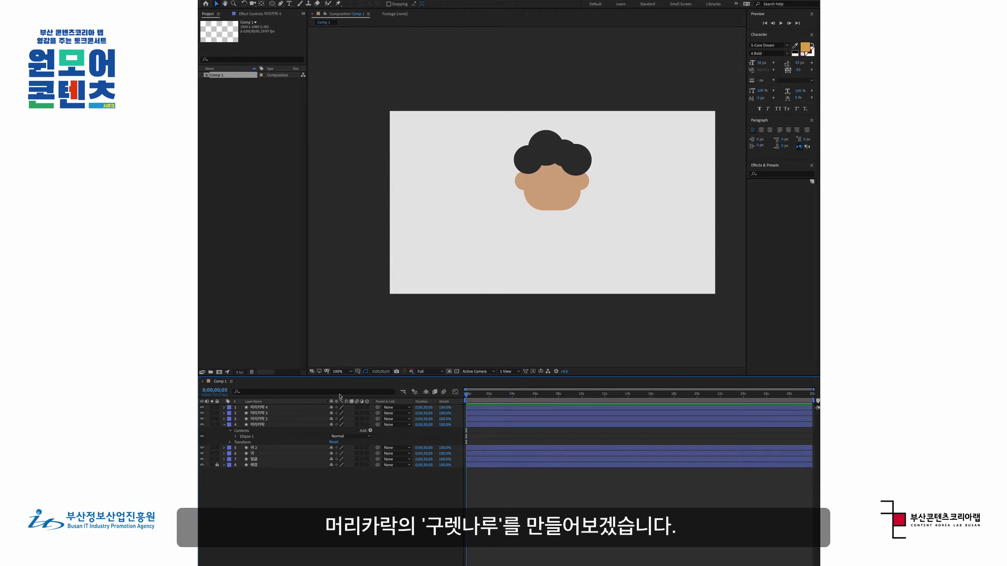
{"action": "left_click", "coordinate": [224, 425]}
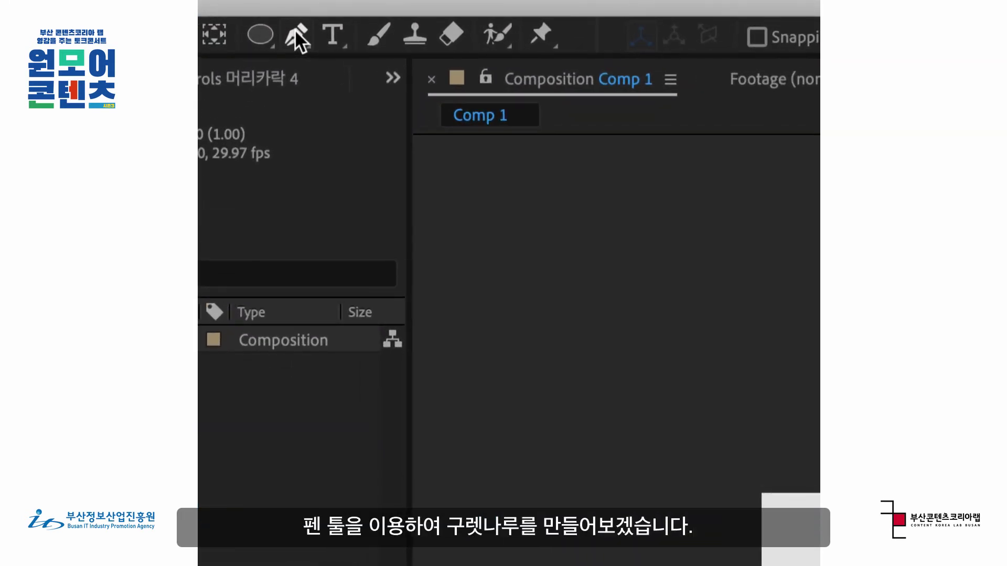
Step: Draw a straight vertical sideburn line from the hair down beside the left ear with the Pen tool, with a 36 px stroke
{"action": "left_click", "coordinate": [295, 30]}
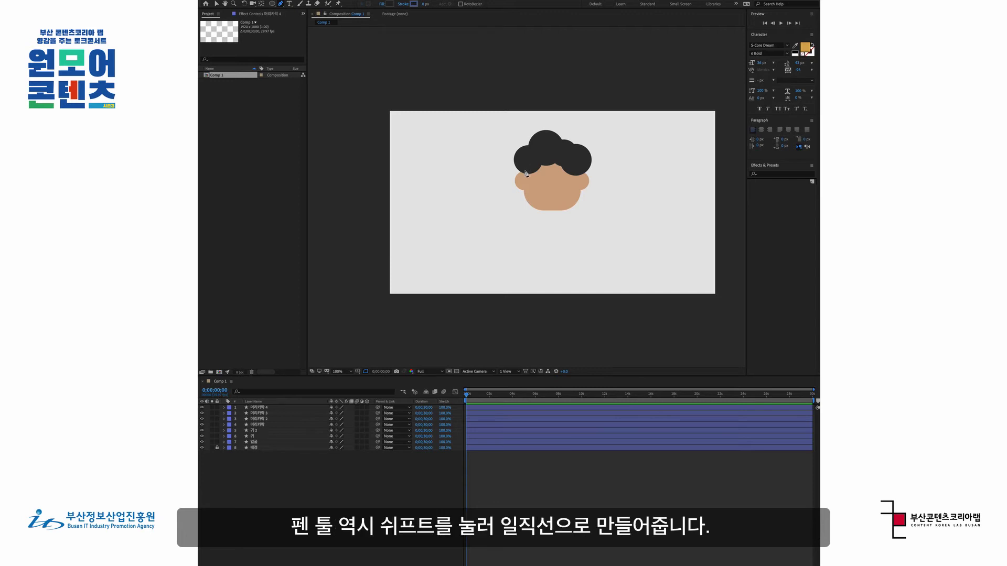
{"action": "left_click", "coordinate": [525, 165]}
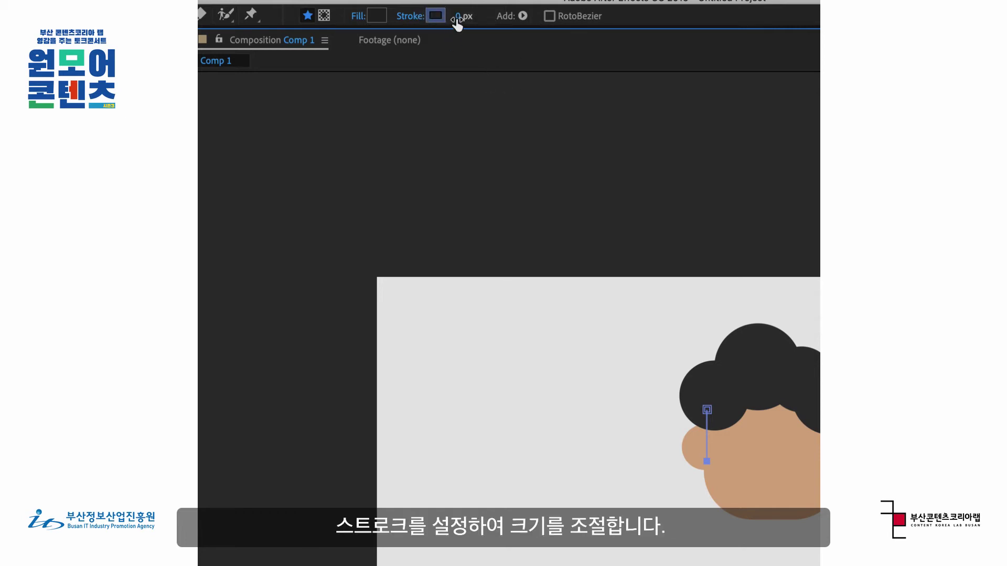
{"action": "left_click_drag", "start_coordinate": [458, 22], "coordinate": [490, 20]}
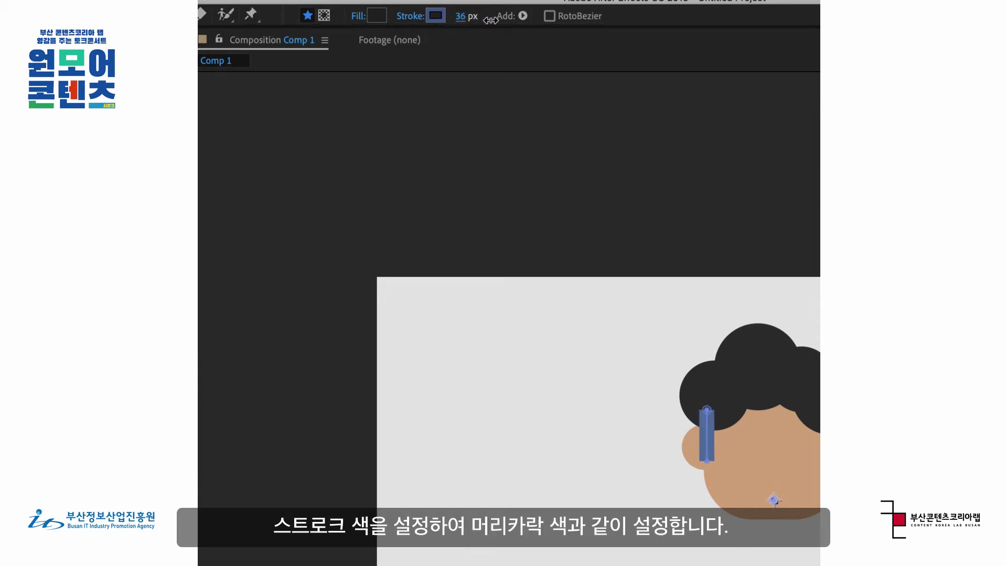
Step: Match the sideburn's stroke color to the hair by sampling it with the eyedropper, and deselect the layer
{"action": "left_click", "coordinate": [444, 21]}
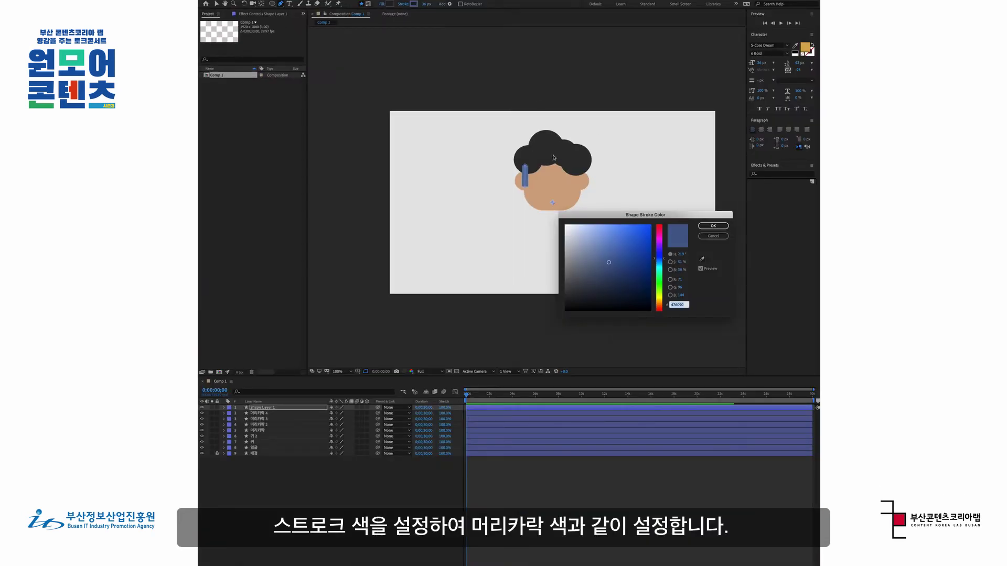
{"action": "left_click", "coordinate": [701, 258]}
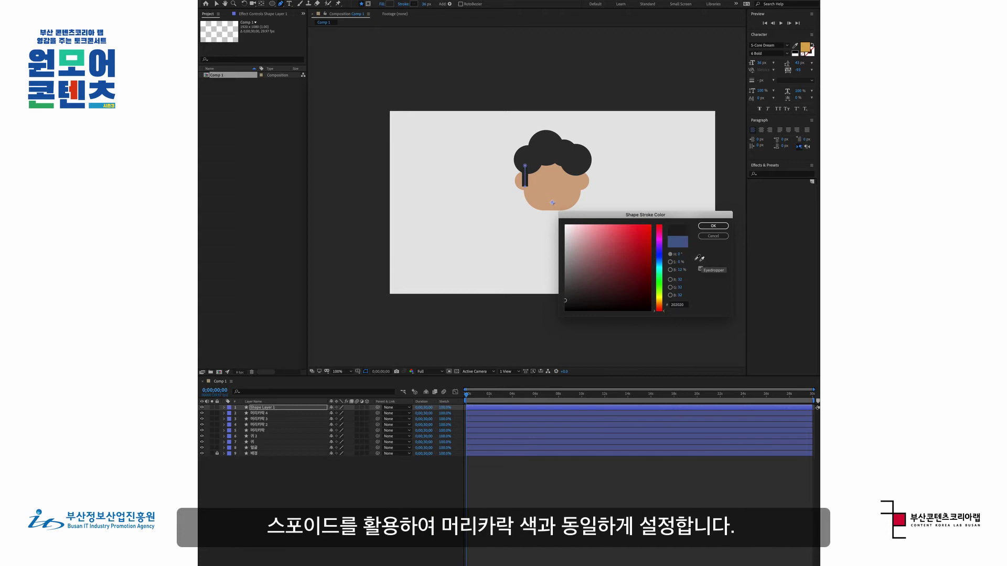
{"action": "left_click", "coordinate": [547, 148]}
{"action": "left_click", "coordinate": [713, 226]}
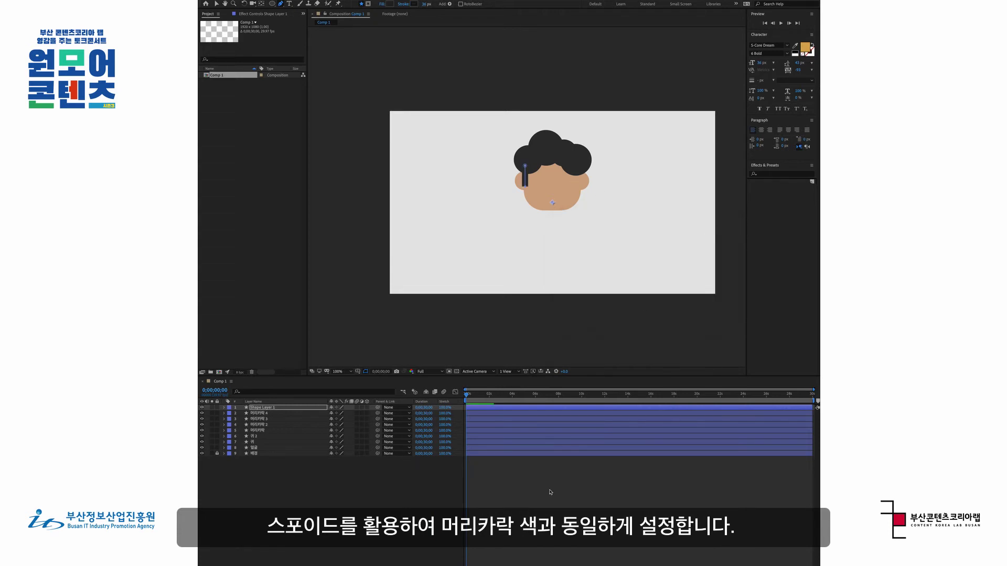
{"action": "key", "text": "F2"}
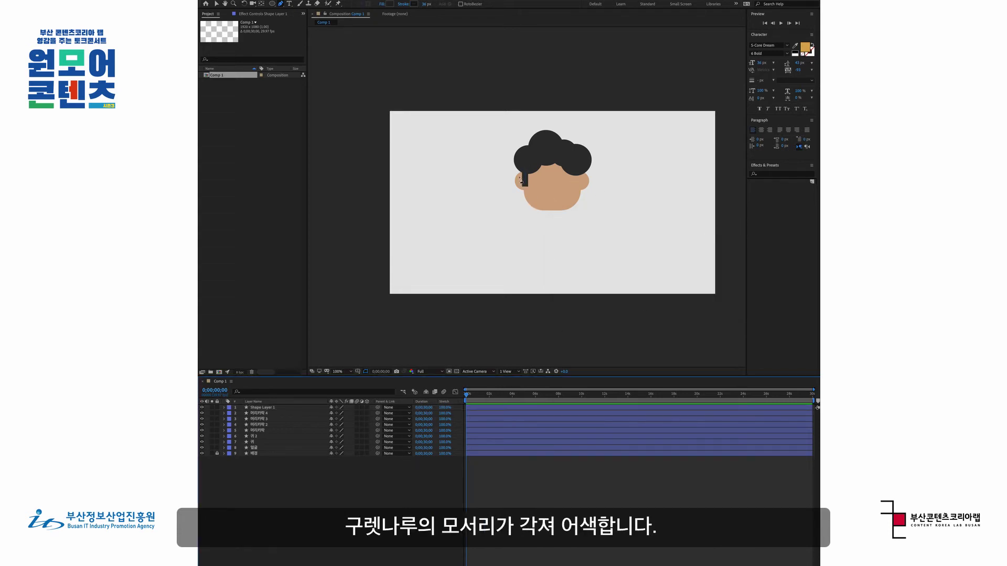
{"action": "left_click", "coordinate": [217, 3]}
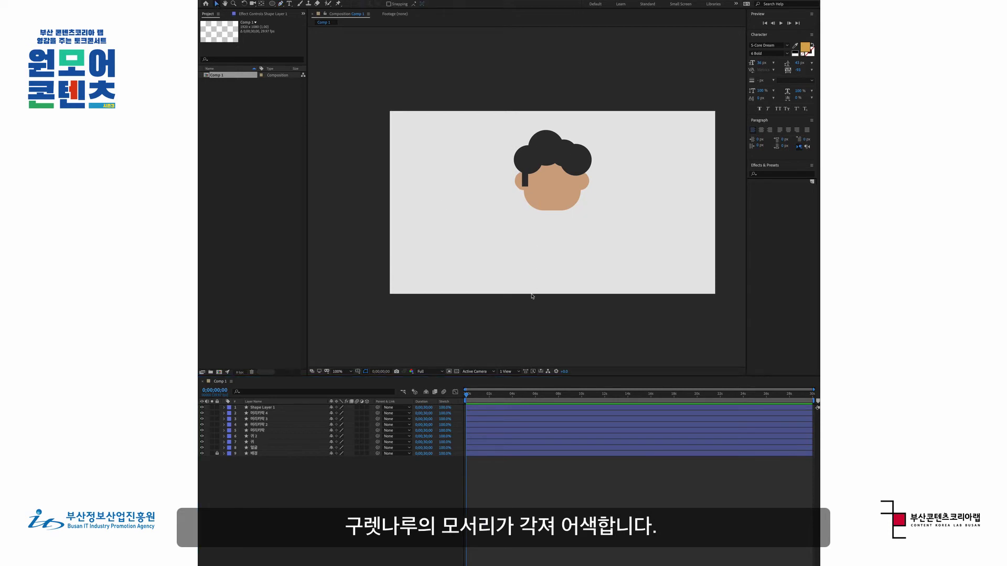
Step: Change the sideburn stroke's Line Cap to Round Cap
{"action": "left_click", "coordinate": [496, 409]}
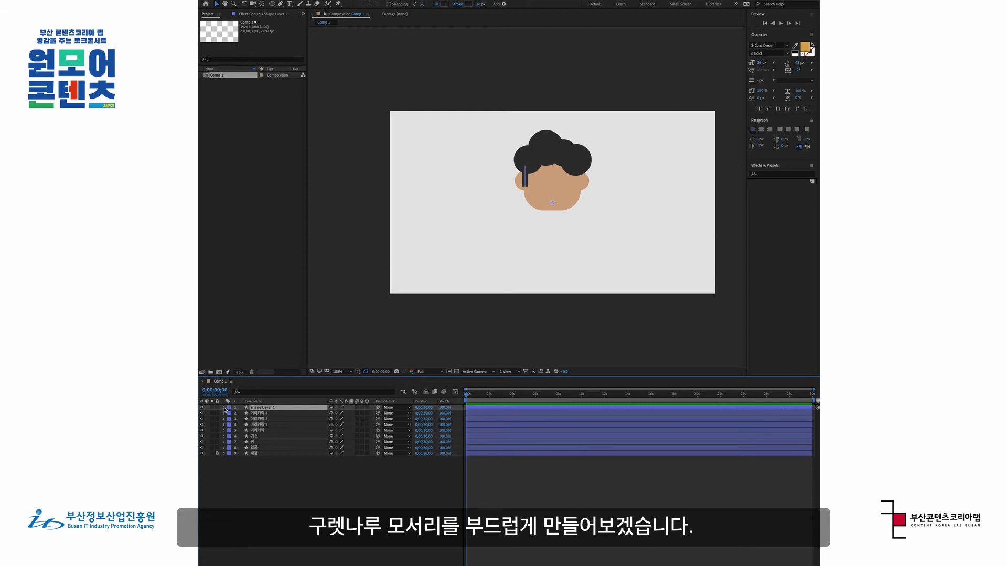
{"action": "left_click", "coordinate": [225, 408]}
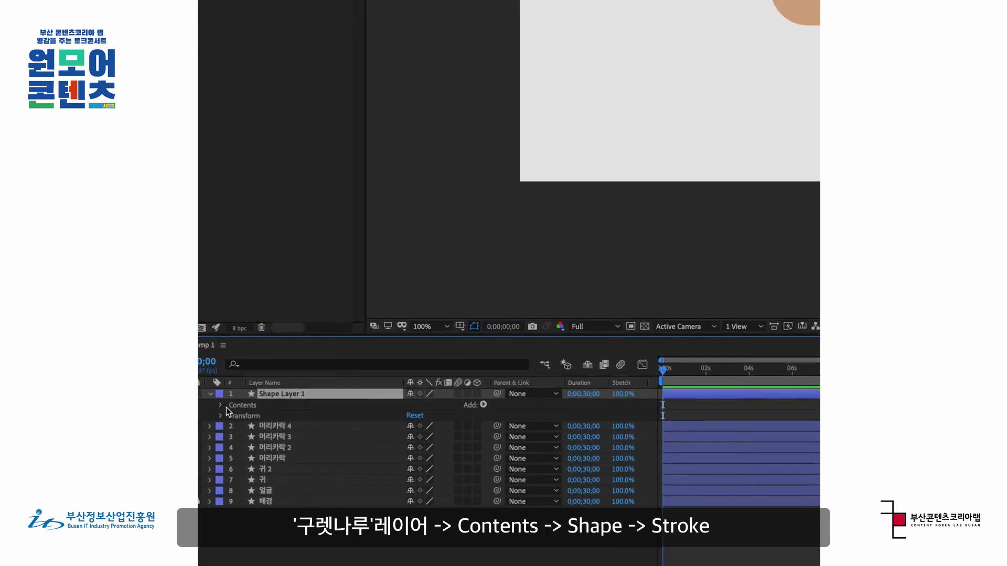
{"action": "left_click", "coordinate": [219, 404]}
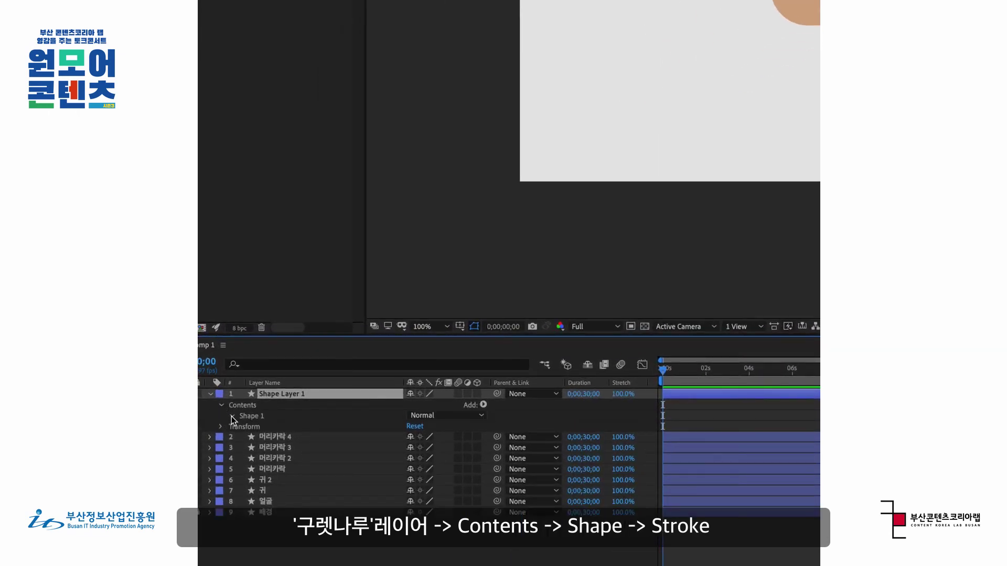
{"action": "left_click", "coordinate": [232, 416]}
{"action": "left_click", "coordinate": [251, 436]}
{"action": "left_click", "coordinate": [242, 437]}
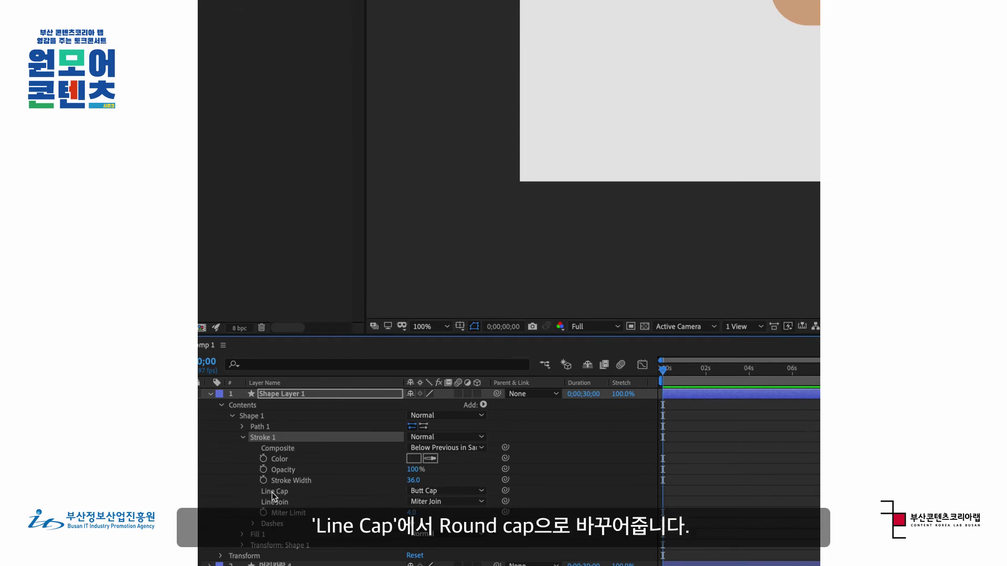
{"action": "left_click", "coordinate": [442, 492]}
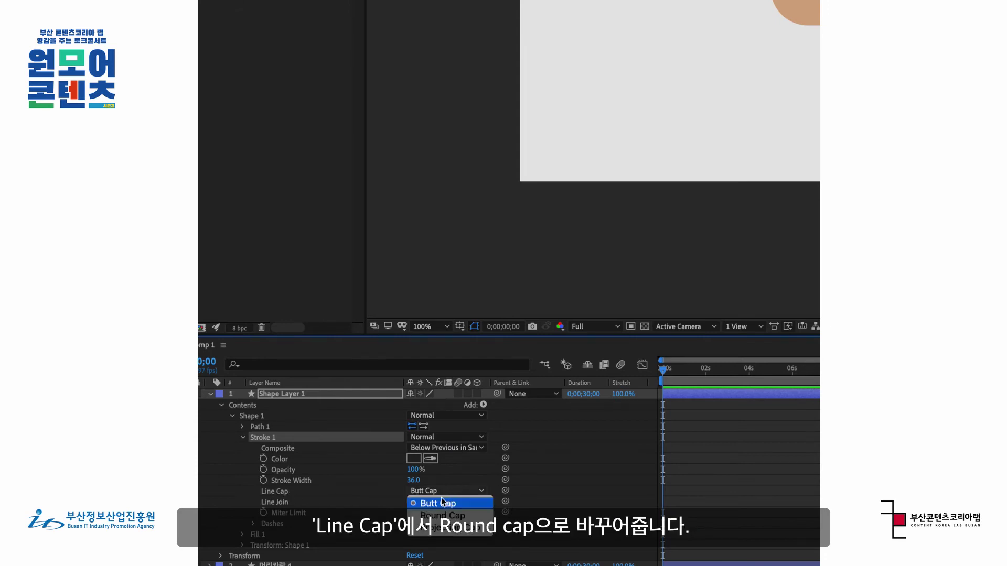
{"action": "left_click", "coordinate": [442, 515]}
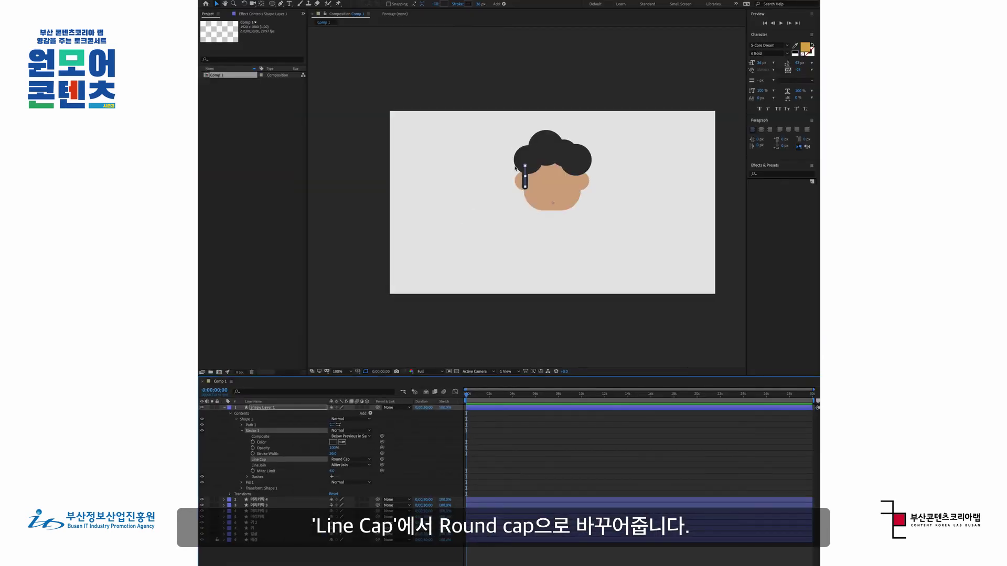
{"action": "left_click", "coordinate": [548, 467]}
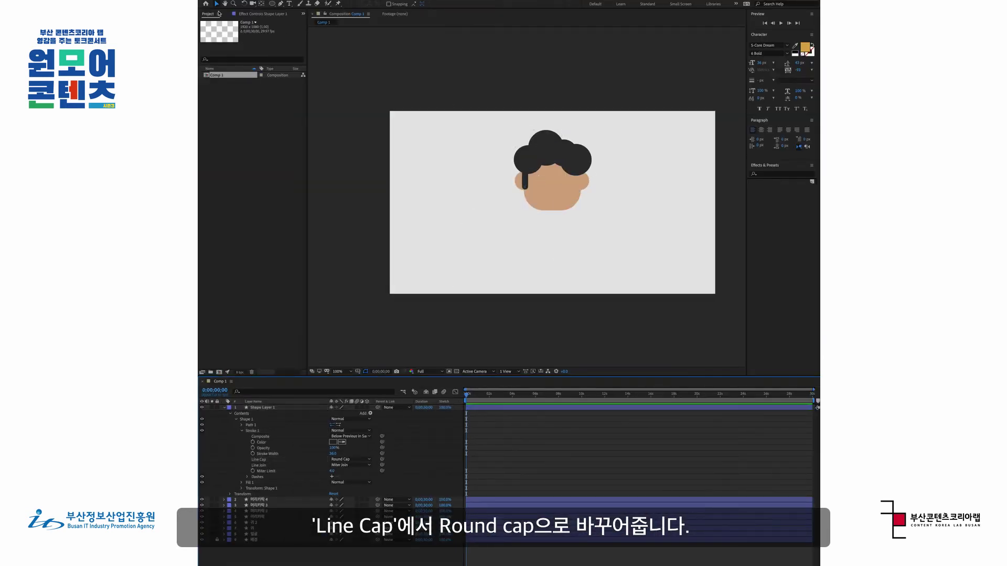
{"action": "left_click_drag", "start_coordinate": [520, 181], "coordinate": [528, 180]}
{"action": "key", "text": "ctrl+z"}
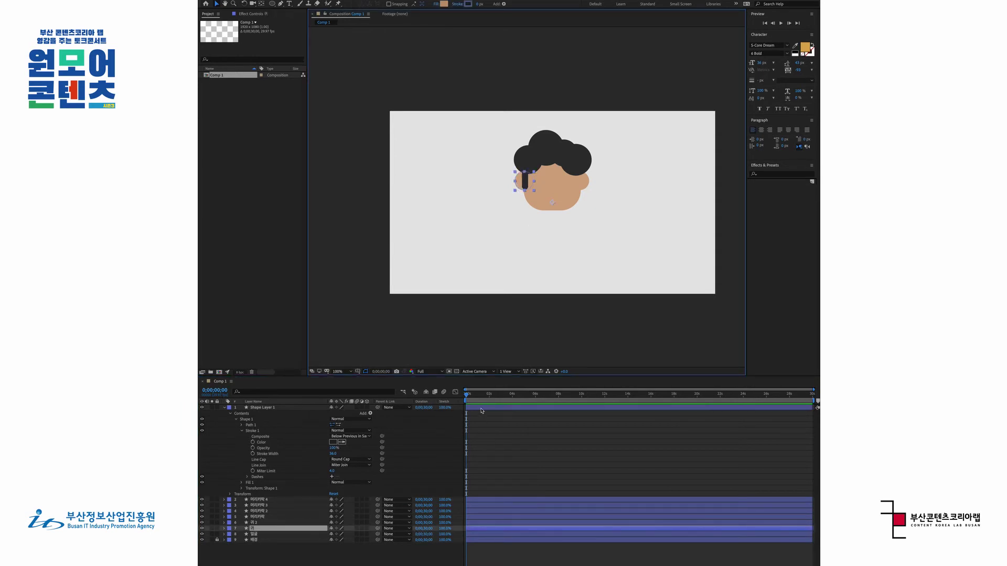
Step: Move the sideburn slightly upward so that it joins the hair beside the left ear, and deselect it
{"action": "left_click", "coordinate": [541, 167]}
{"action": "left_click_drag", "start_coordinate": [552, 202], "coordinate": [553, 198]}
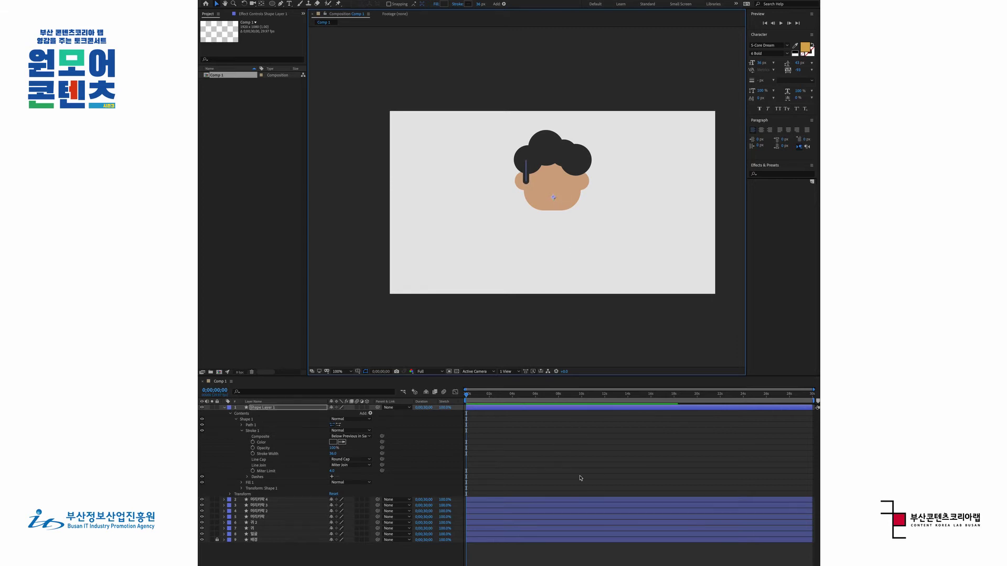
{"action": "left_click", "coordinate": [567, 440]}
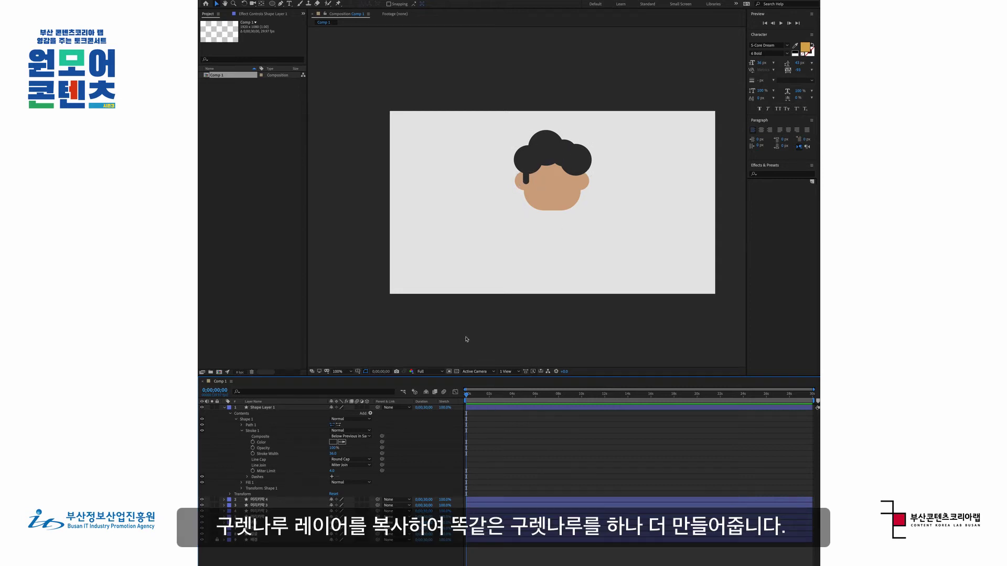
Step: Rename the sideburn's shape layer as 구렛나룻
{"action": "left_click", "coordinate": [280, 408]}
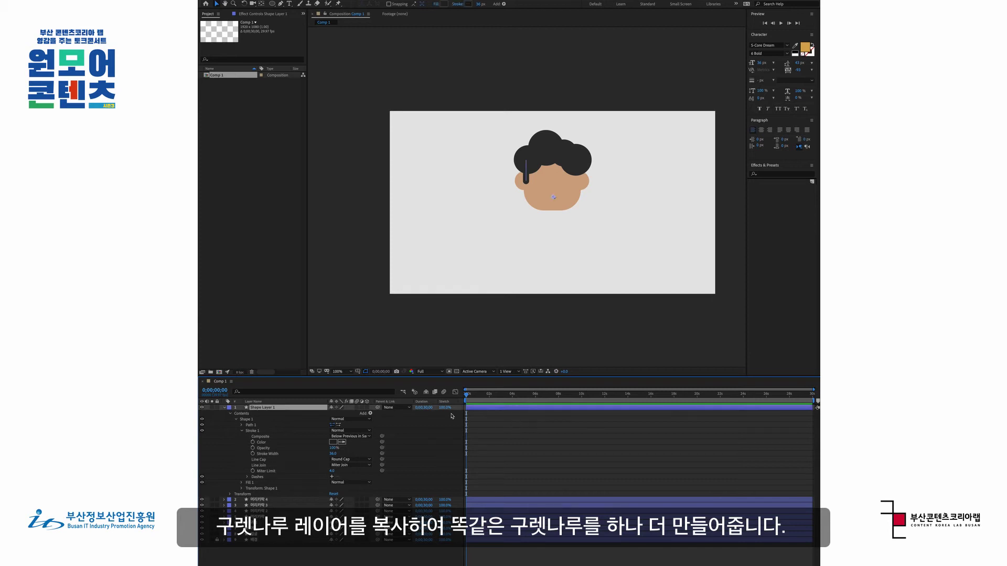
{"action": "key", "text": "Return"}
{"action": "type", "text": "구렛나뤄"}
{"action": "key", "text": "Return"}
Step: Duplicate the sideburn layer, place the copy level beside the right ear, and collapse the original layer's properties
{"action": "left_click", "coordinate": [283, 409]}
{"action": "key", "text": "ctrl+d"}
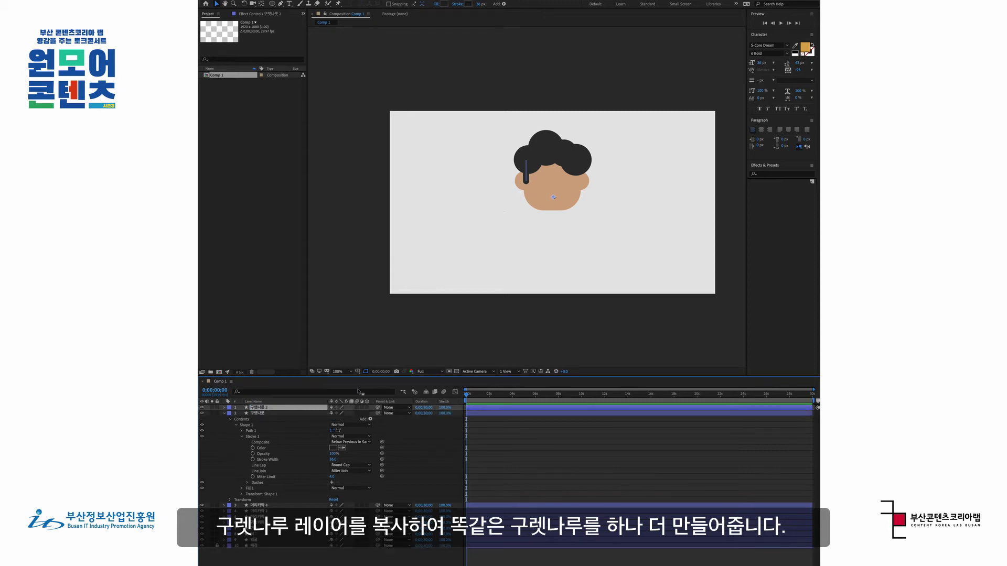
{"action": "left_click_drag", "start_coordinate": [555, 199], "coordinate": [607, 199]}
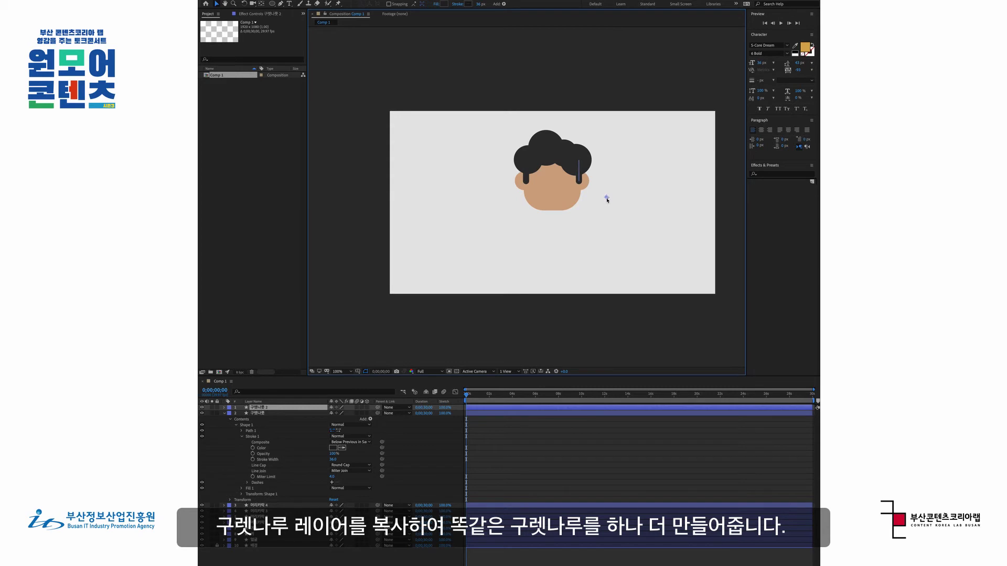
{"action": "left_click", "coordinate": [606, 198]}
{"action": "left_click_drag", "start_coordinate": [617, 130], "coordinate": [521, 157]}
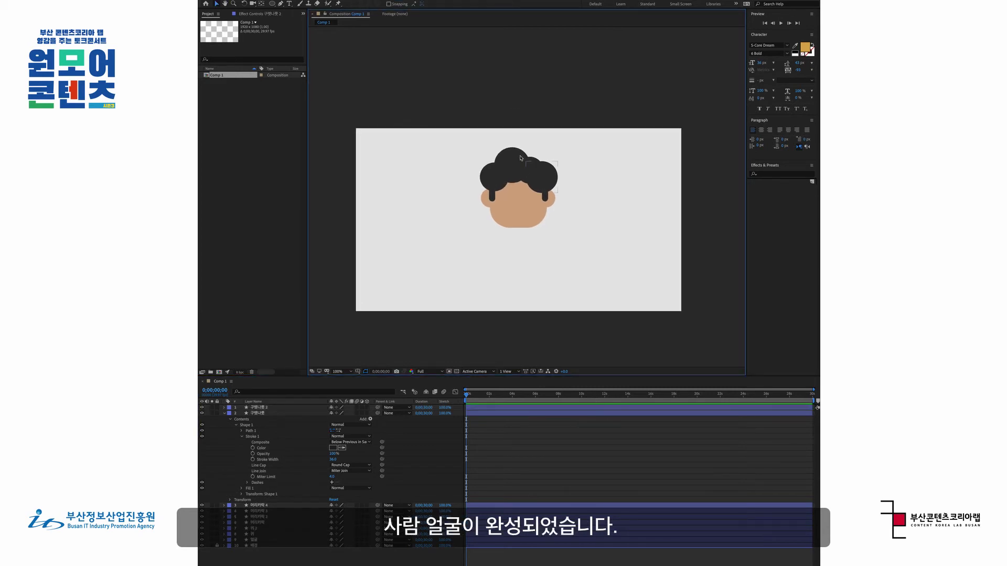
{"action": "left_click", "coordinate": [224, 413]}
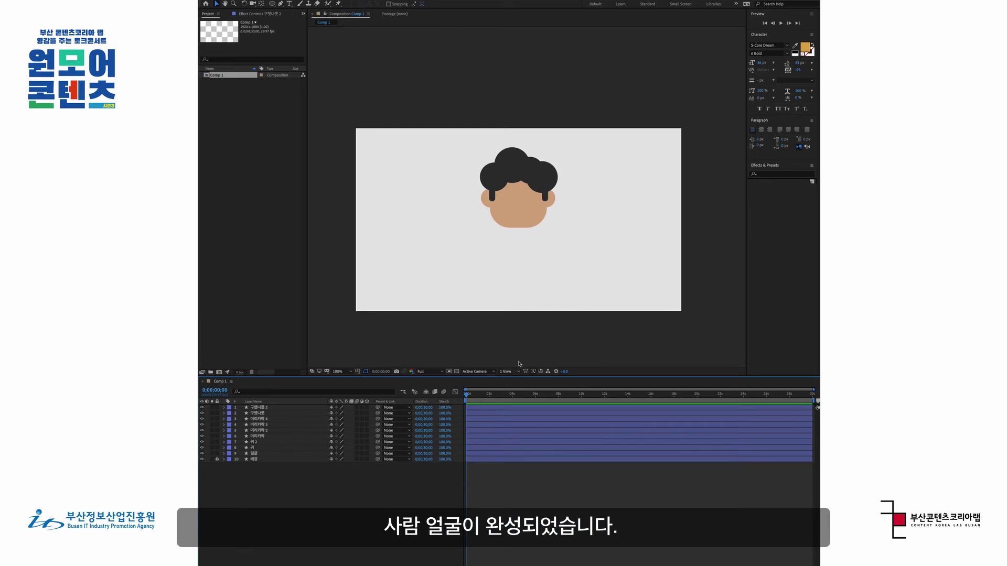
Step: Draw a small circle with the Ellipse tool on the left half of the face as an eye
{"action": "left_click", "coordinate": [272, 4]}
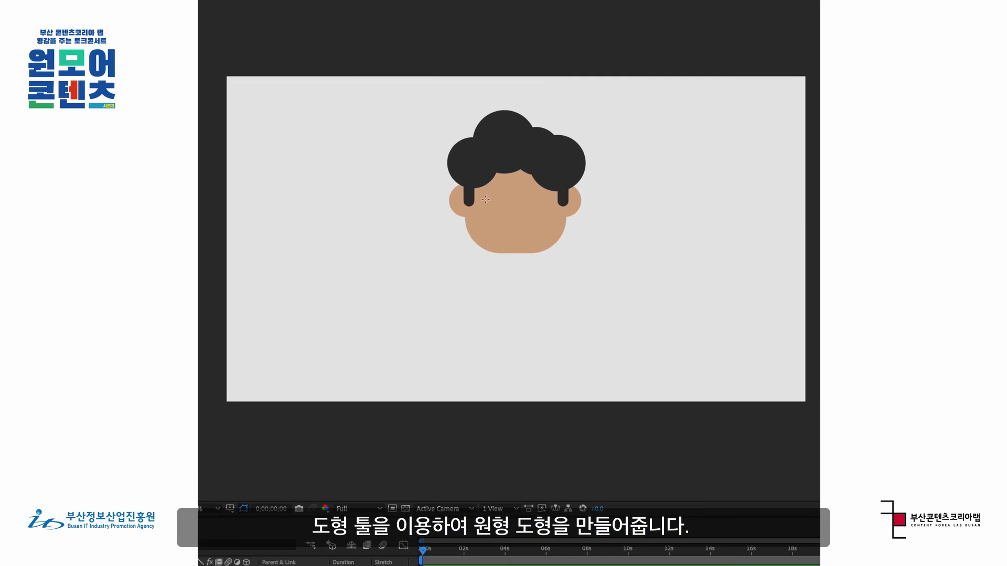
{"action": "left_click_drag", "start_coordinate": [490, 203], "coordinate": [500, 213]}
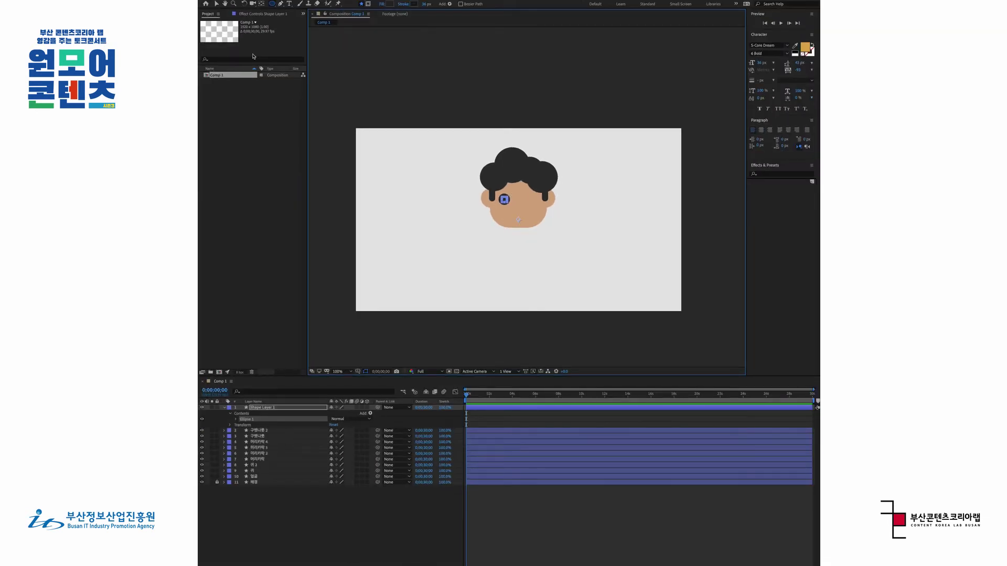
{"action": "key", "text": "v"}
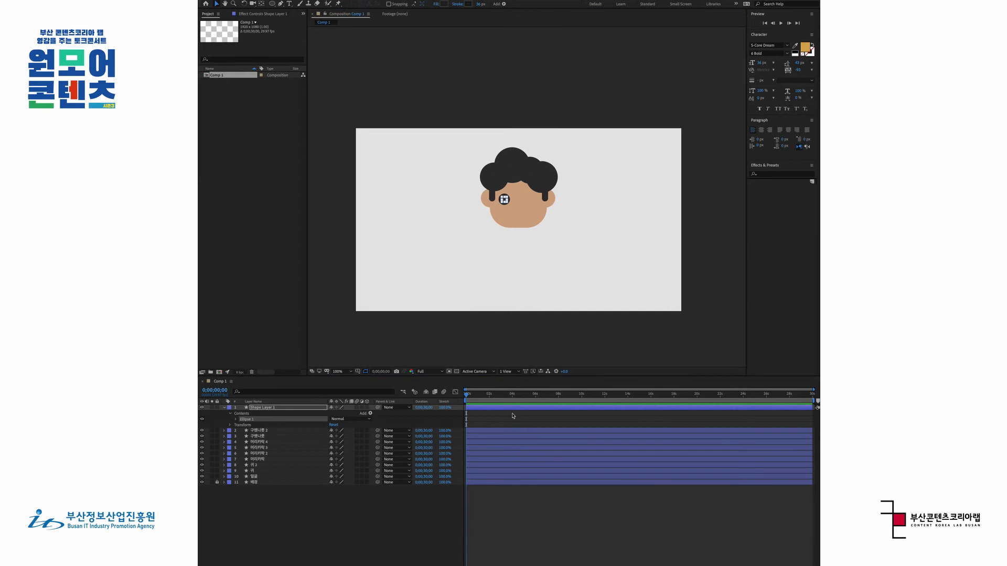
Step: Remove the eye circle's outline by setting its stroke width to 0 px
{"action": "left_click", "coordinate": [513, 416]}
{"action": "left_click", "coordinate": [524, 409]}
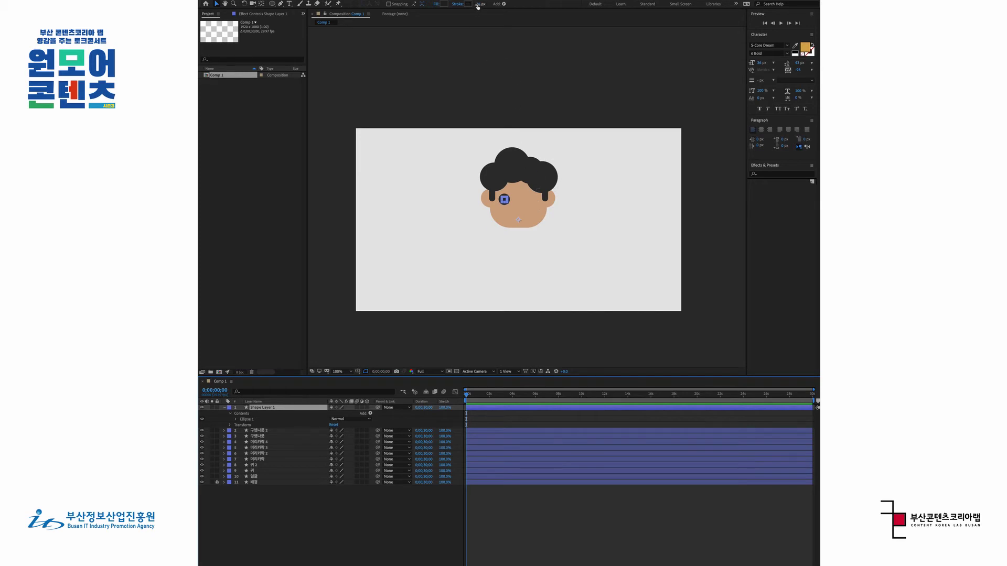
{"action": "left_click_drag", "start_coordinate": [480, 6], "coordinate": [443, 4]}
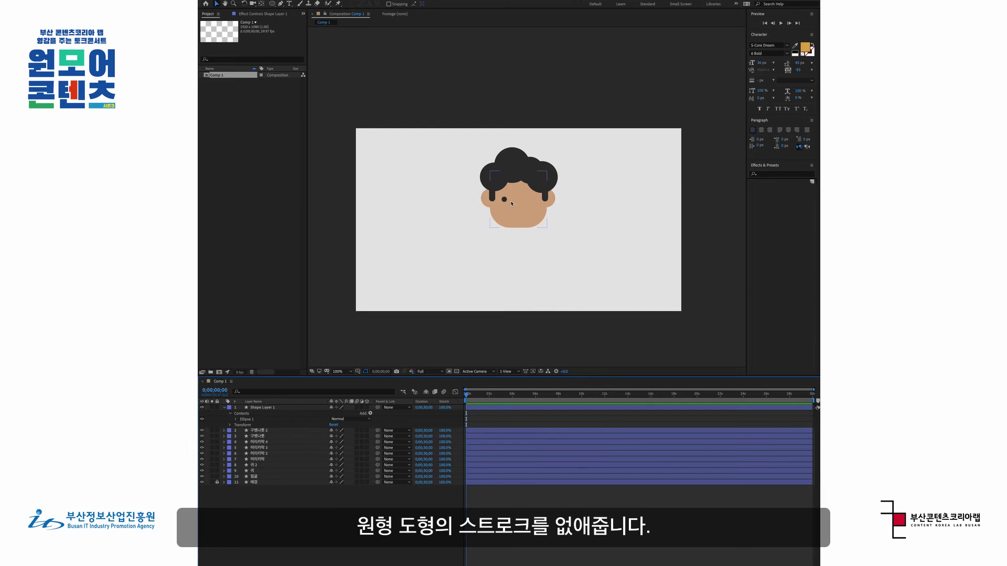
{"action": "left_click", "coordinate": [548, 412]}
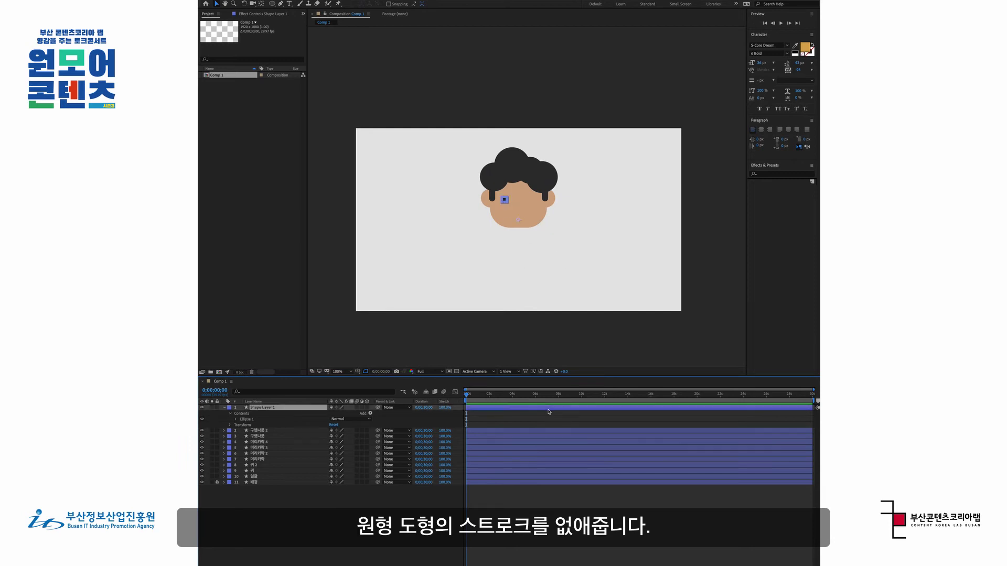
Step: Rename the eye's shape layer as 눈 and collapse its properties
{"action": "left_click", "coordinate": [287, 408]}
{"action": "key", "text": "Return"}
{"action": "type", "text": "눈"}
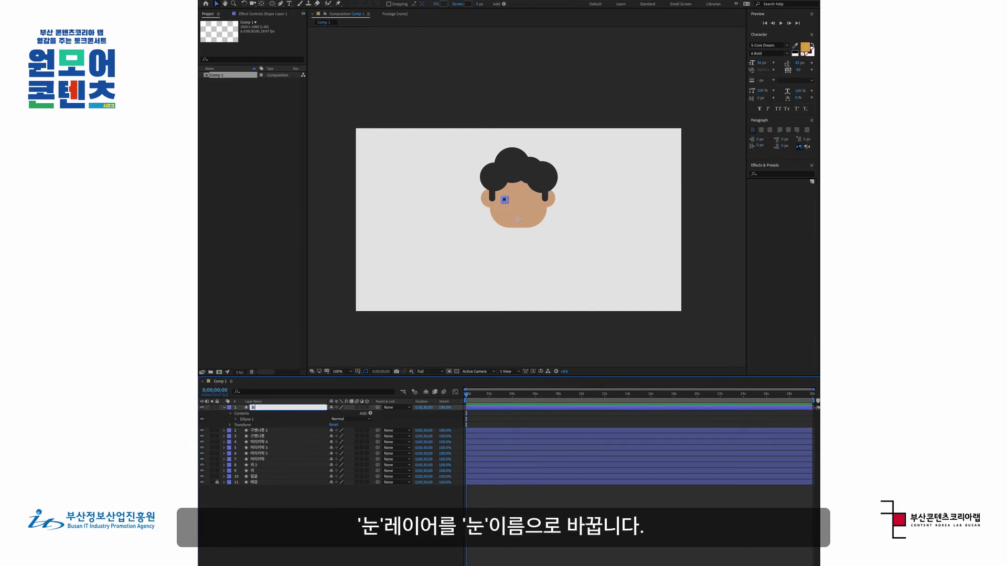
{"action": "left_click", "coordinate": [243, 418]}
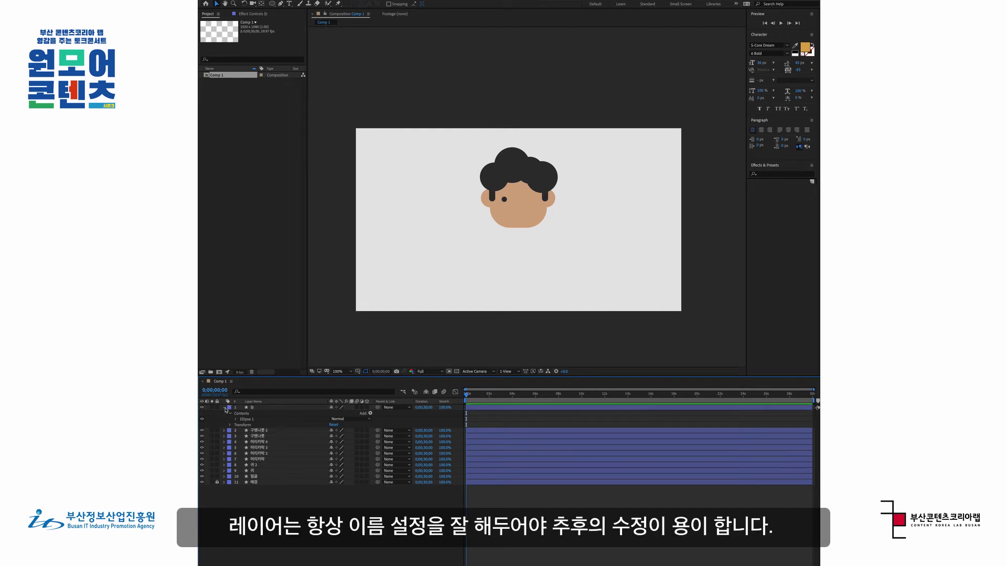
{"action": "left_click", "coordinate": [225, 408]}
{"action": "left_click", "coordinate": [264, 409]}
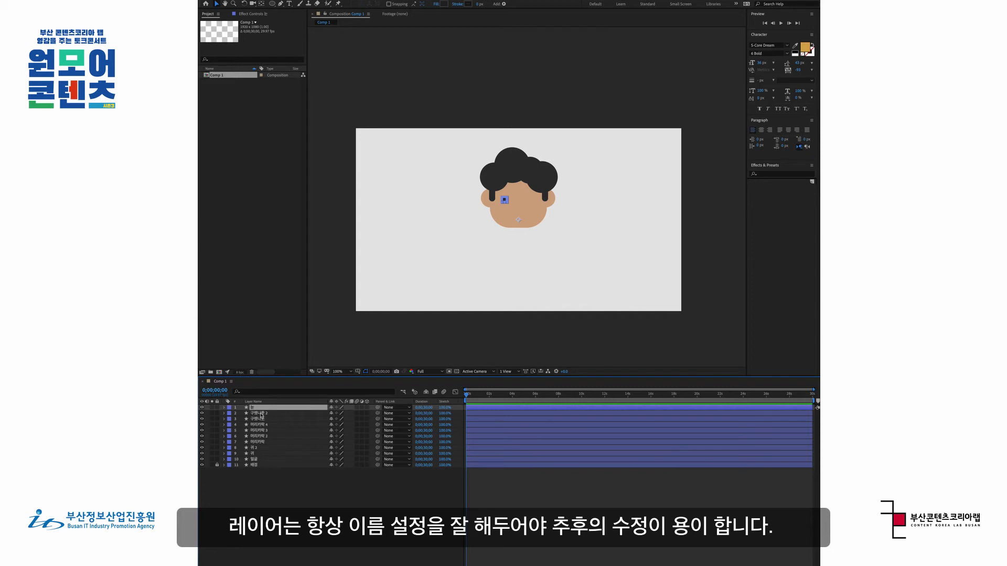
{"action": "left_click", "coordinate": [261, 414]}
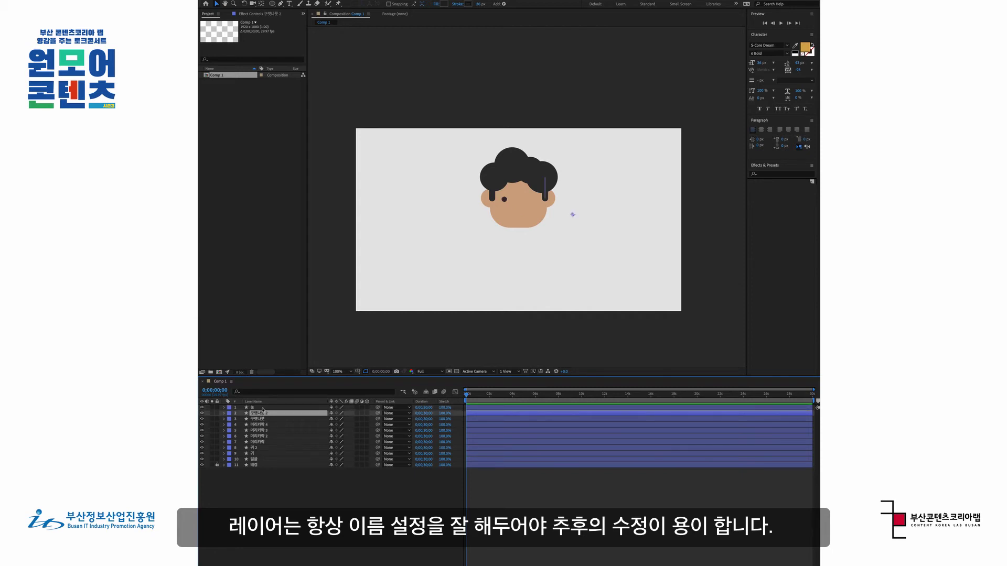
{"action": "left_click", "coordinate": [261, 408]}
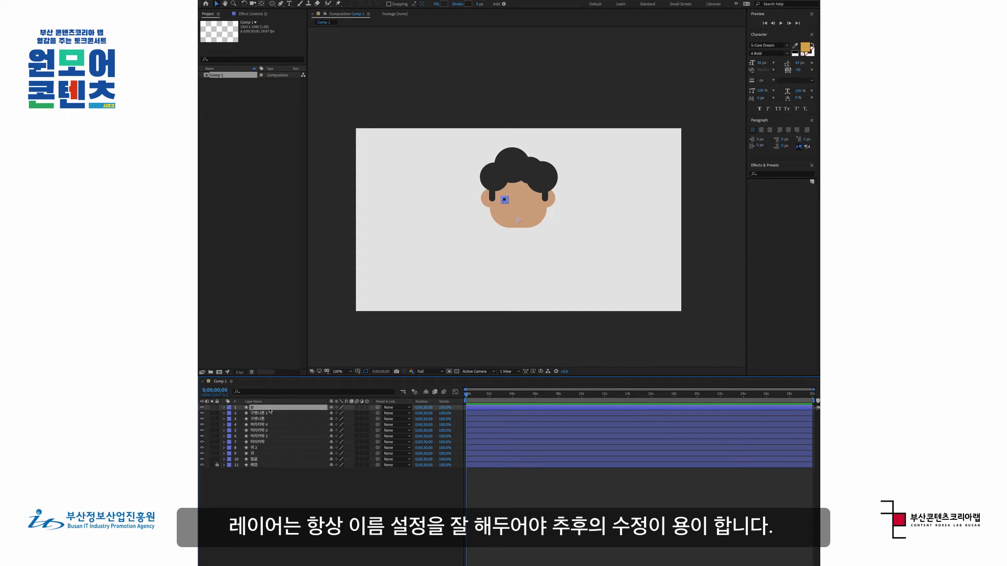
{"action": "left_click", "coordinate": [316, 488]}
Step: Duplicate the eye layer and place the two eyes close together, level with each other at the middle of the face
{"action": "left_click", "coordinate": [266, 409]}
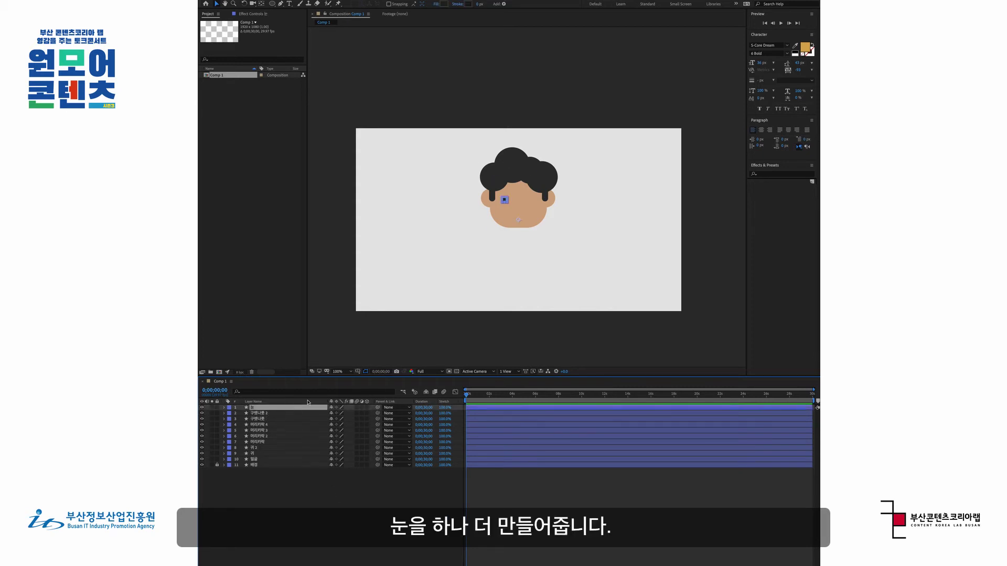
{"action": "key", "text": "ctrl+d"}
{"action": "key", "text": "period"}
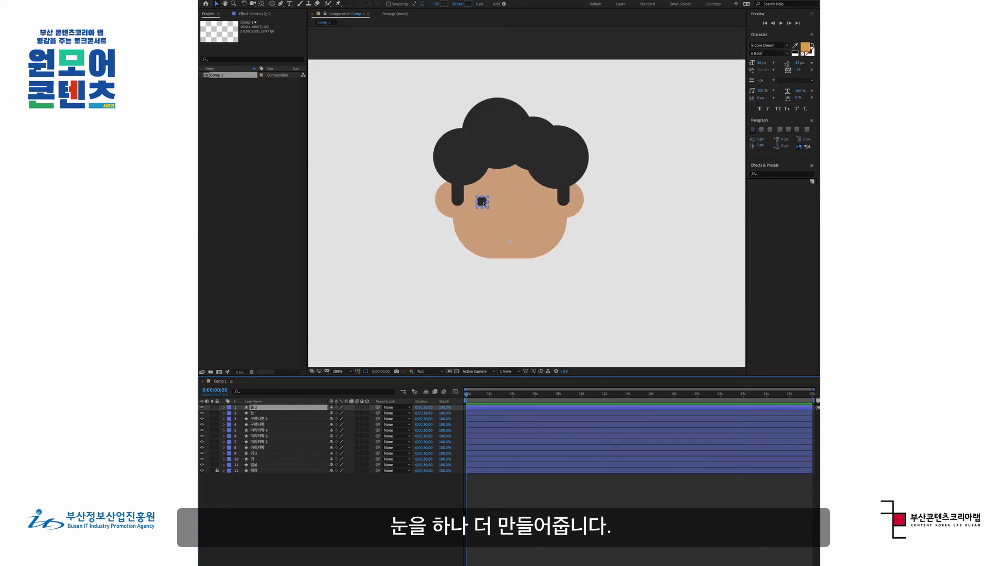
{"action": "left_click_drag", "start_coordinate": [484, 204], "coordinate": [519, 204]}
{"action": "key", "text": "Return"}
{"action": "key", "text": "comma"}
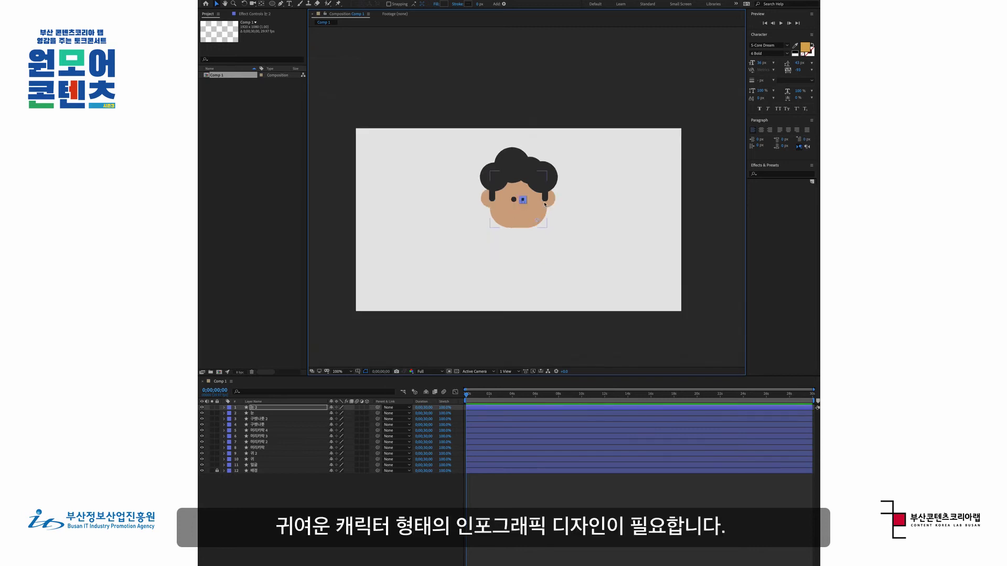
{"action": "left_click", "coordinate": [540, 261]}
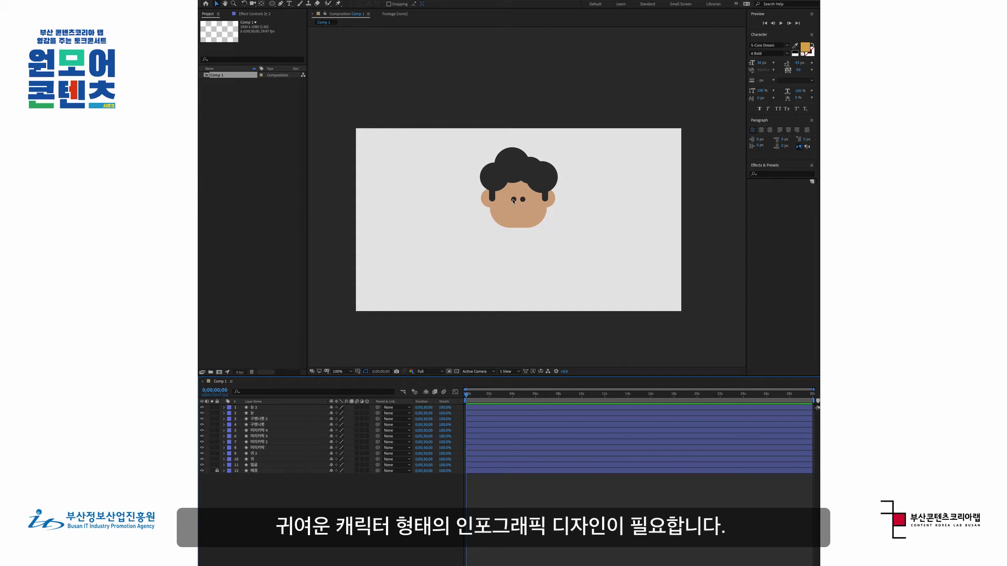
Step: Try spreading the two eyes wider apart by moving each one outward toward its sideburn
{"action": "key", "text": "period"}
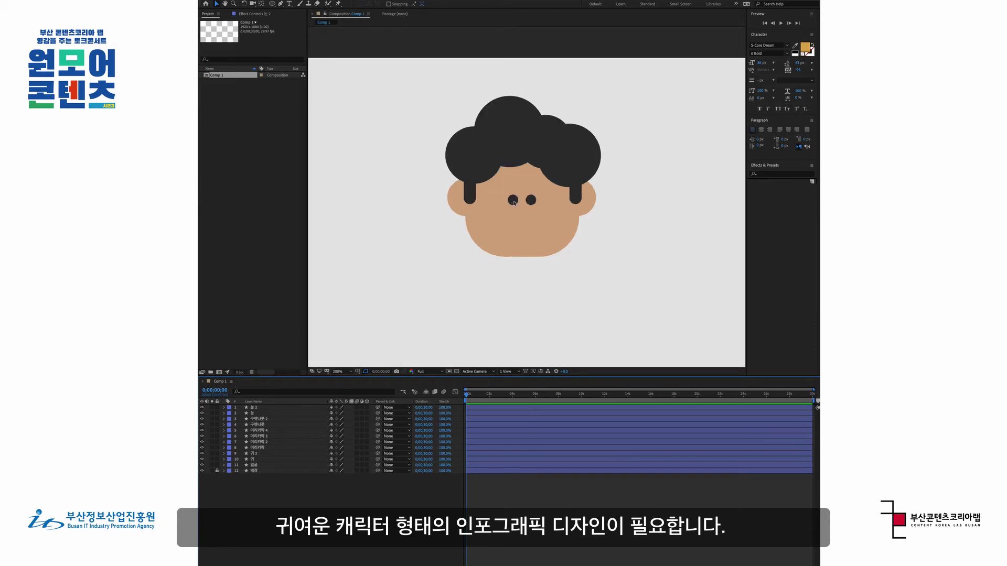
{"action": "left_click_drag", "start_coordinate": [514, 204], "coordinate": [501, 204]}
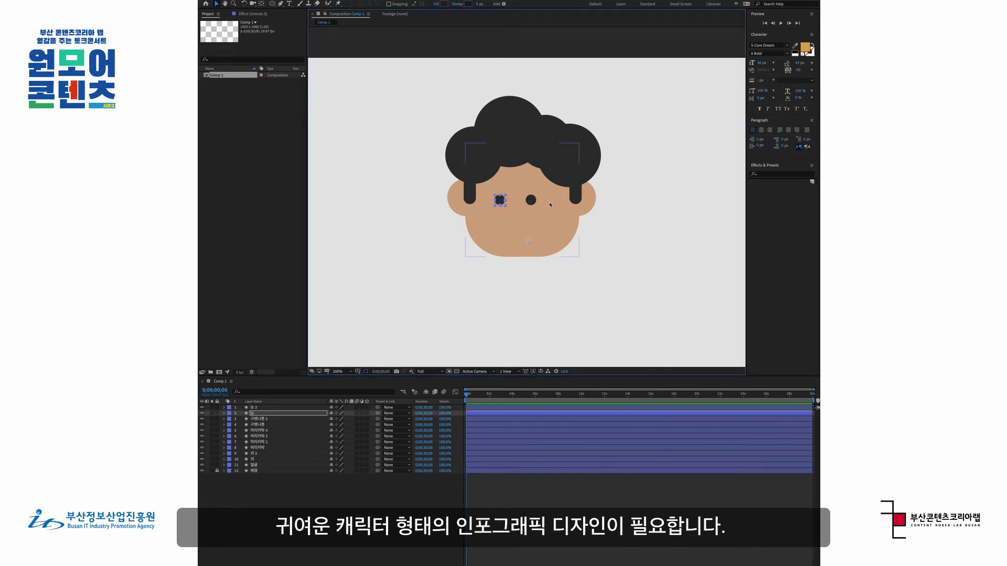
{"action": "key", "text": "comma"}
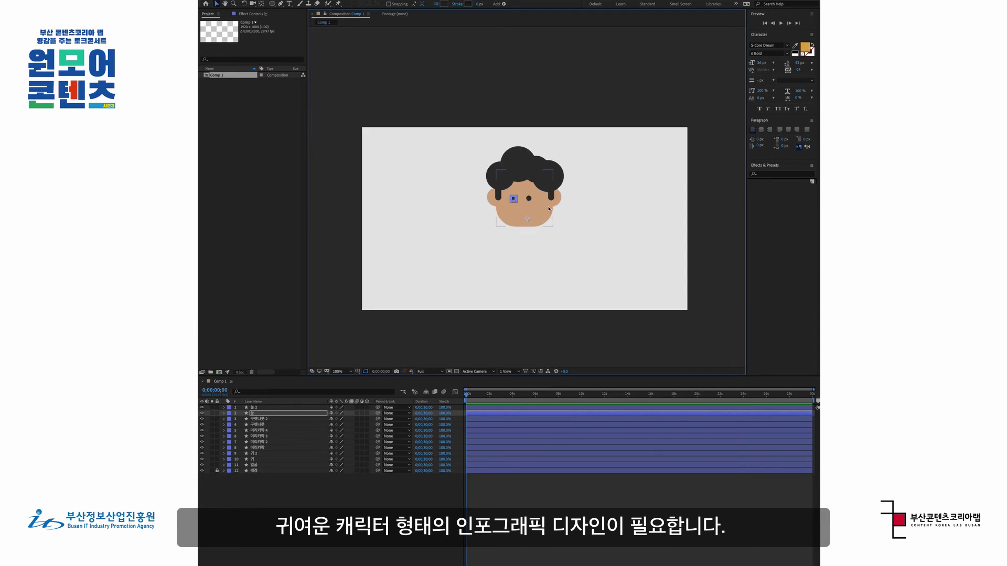
{"action": "key", "text": "period"}
{"action": "mouse_move", "coordinate": [502, 201]}
{"action": "left_mouse_down"}
{"action": "mouse_move", "coordinate": [547, 203]}
{"action": "mouse_move", "coordinate": [480, 202]}
{"action": "mouse_move", "coordinate": [492, 202]}
{"action": "left_mouse_up"}
{"action": "left_click", "coordinate": [530, 202]}
{"action": "left_click", "coordinate": [512, 202]}
{"action": "key", "text": "Return"}
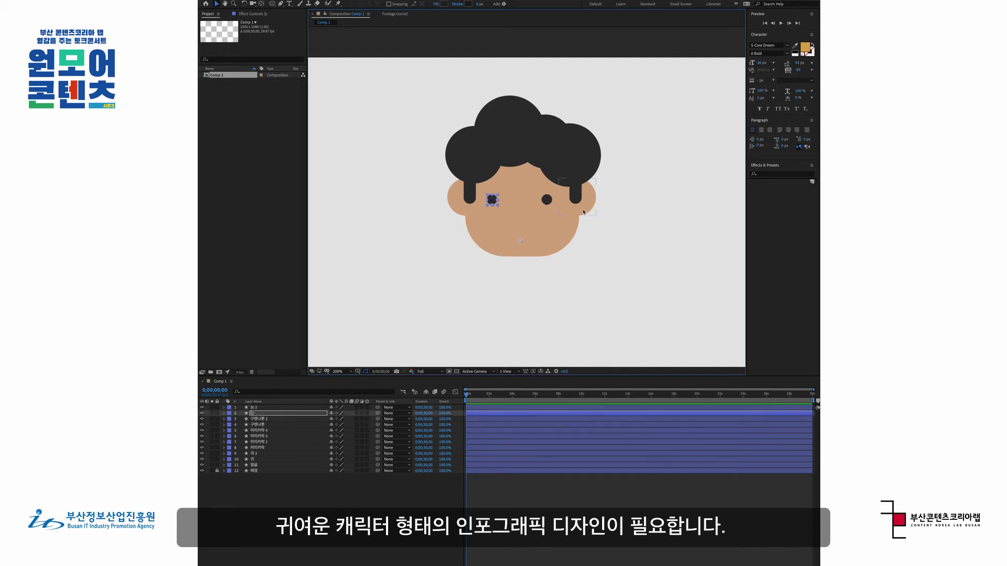
Step: Undo the outward eye moves to restore the close spacing, and deselect the eye layer
{"action": "key", "text": "ctrl+z"}
{"action": "key", "text": "ctrl+z"}
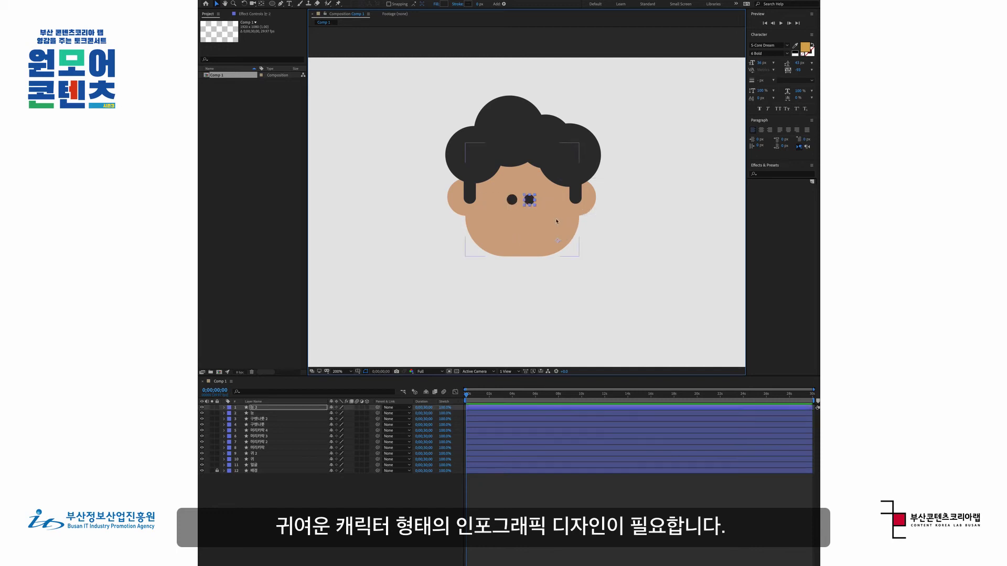
{"action": "left_click", "coordinate": [595, 532]}
{"action": "scroll", "coordinate": [524, 197], "scroll_direction": "down", "scroll_amount": 2}
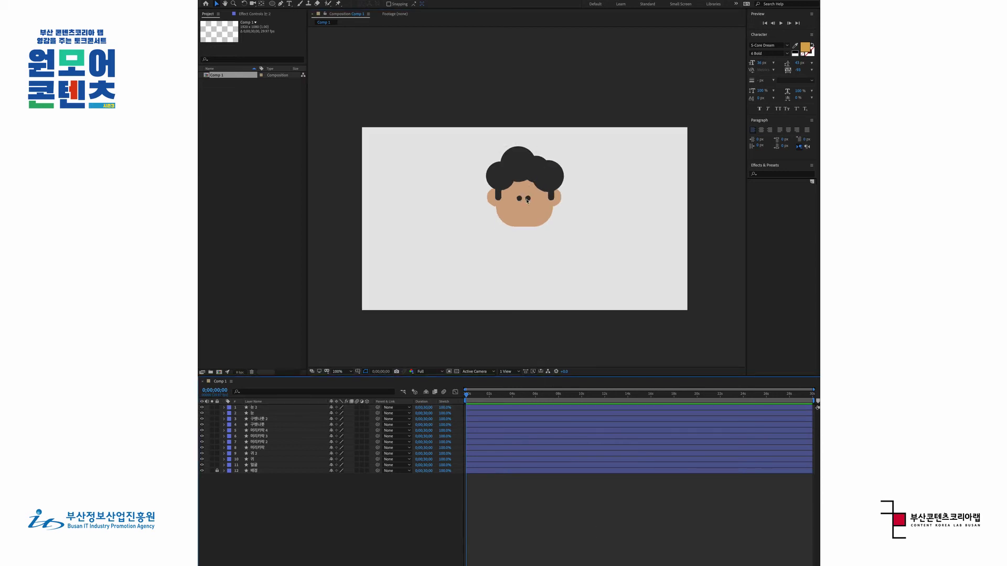
{"action": "scroll", "coordinate": [524, 196], "scroll_direction": "up", "scroll_amount": 2}
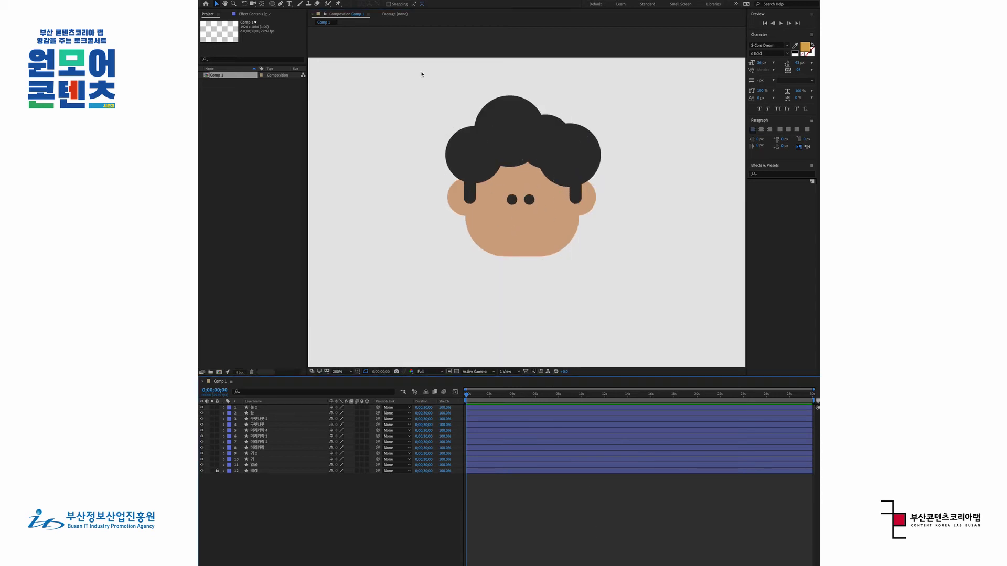
Step: With no layer selected, draw a large circle centered just below the eyes with the Ellipse tool as the mouth
{"action": "left_click", "coordinate": [253, 408]}
{"action": "left_click", "coordinate": [517, 494]}
{"action": "left_click", "coordinate": [273, 5]}
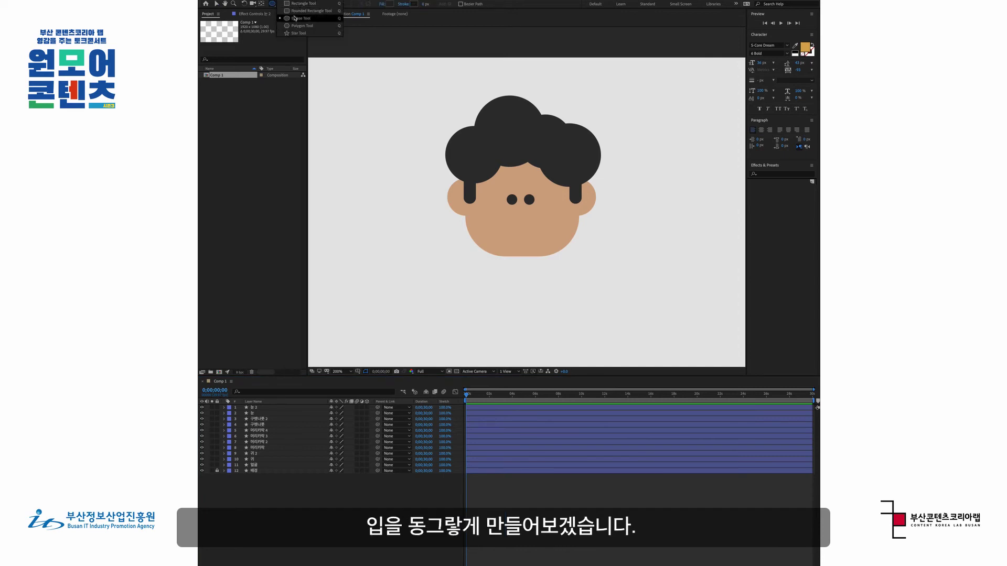
{"action": "left_click", "coordinate": [300, 18]}
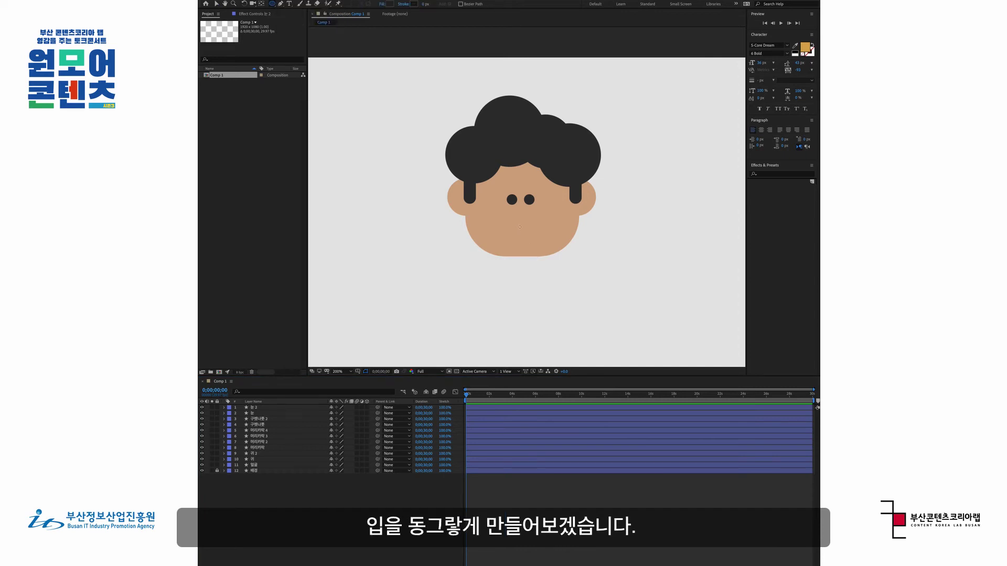
{"action": "mouse_move", "coordinate": [520, 227]}
{"action": "left_mouse_down"}
{"action": "mouse_move", "coordinate": [496, 211]}
{"action": "mouse_move", "coordinate": [508, 212]}
{"action": "mouse_move", "coordinate": [522, 240]}
{"action": "left_mouse_up"}
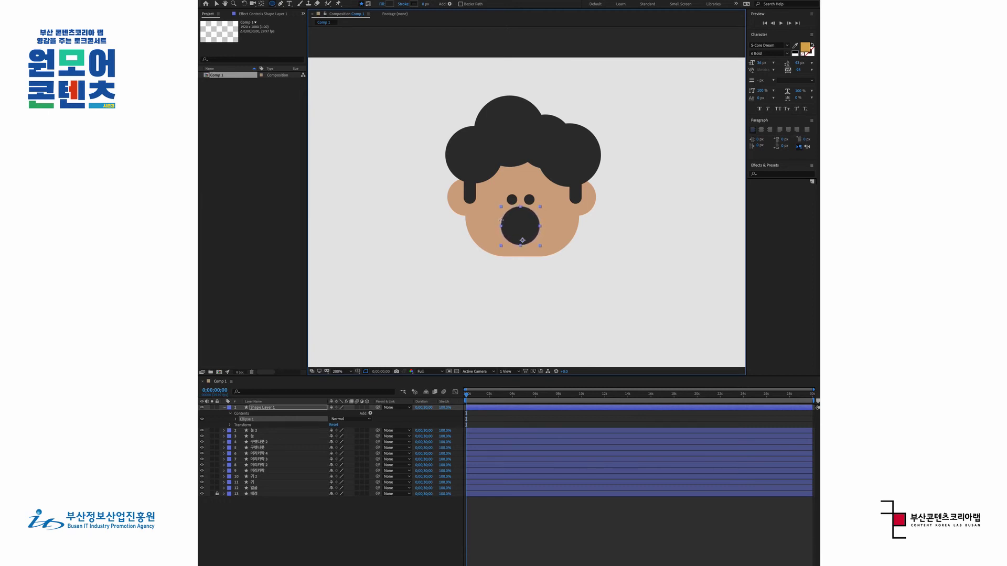
{"action": "left_click", "coordinate": [217, 6]}
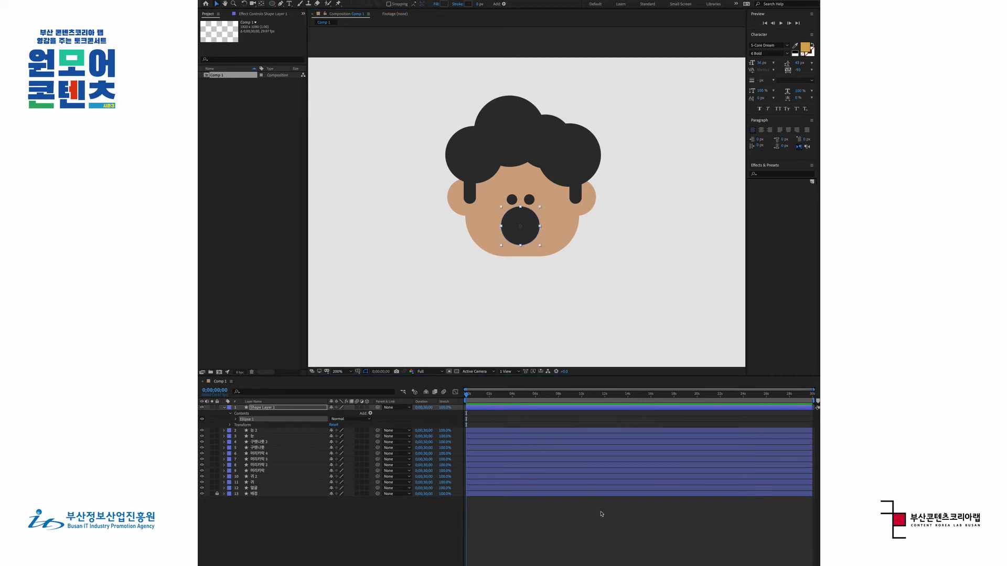
Step: Change the mouth circle's fill from dark gray to a muted pastel red, 8B3C3C, and deselect it
{"action": "left_click", "coordinate": [522, 232]}
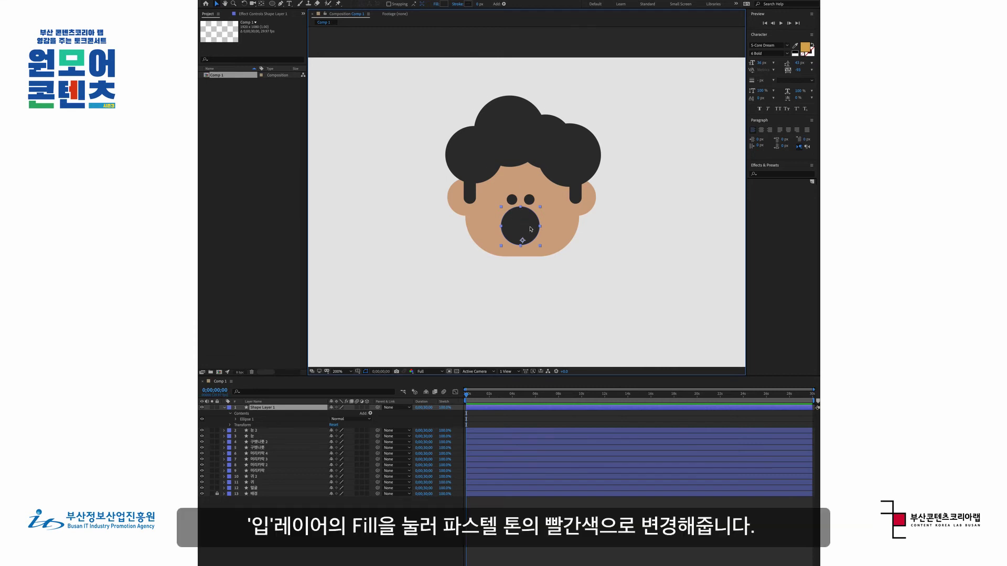
{"action": "left_click", "coordinate": [445, 5]}
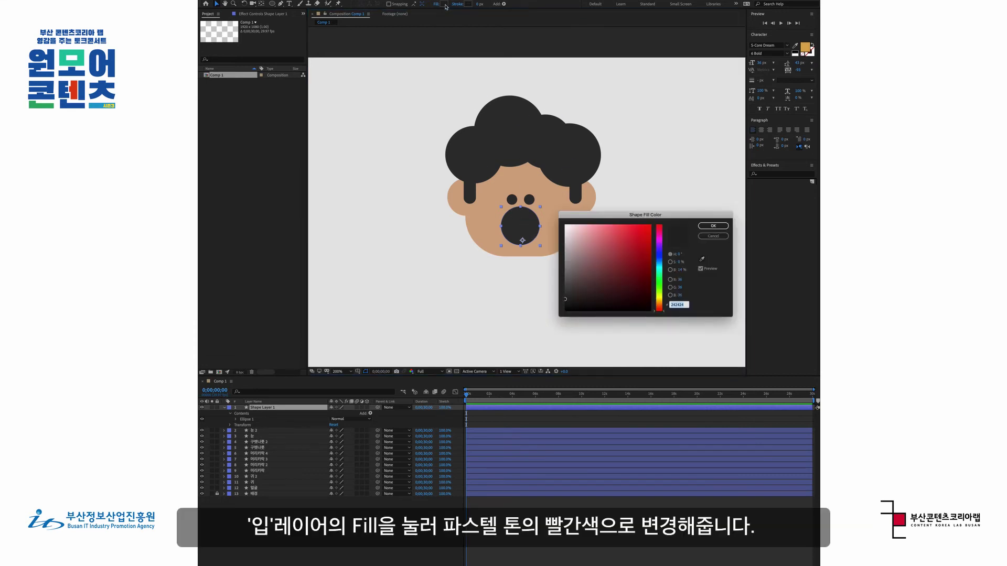
{"action": "left_click", "coordinate": [604, 260]}
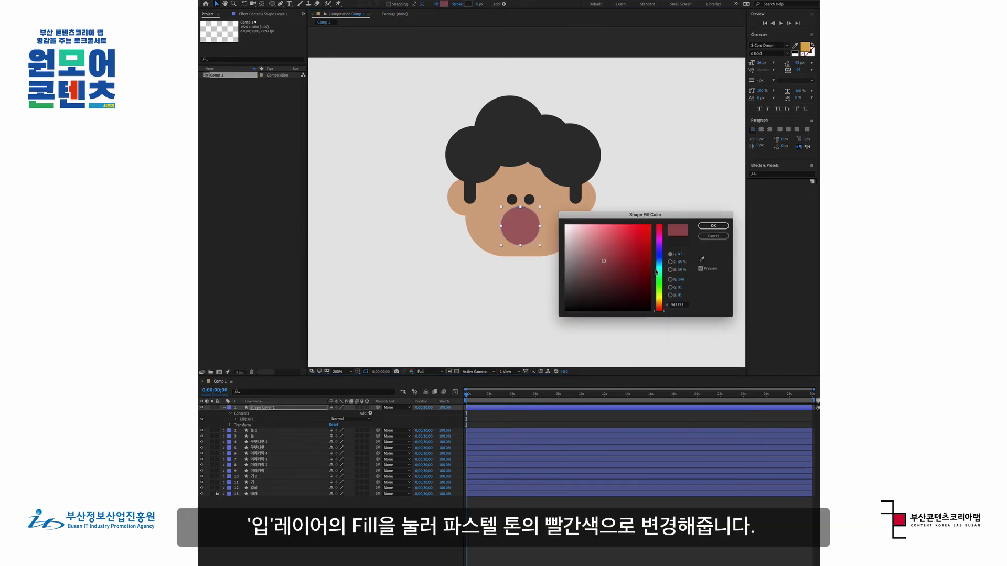
{"action": "left_click", "coordinate": [612, 267]}
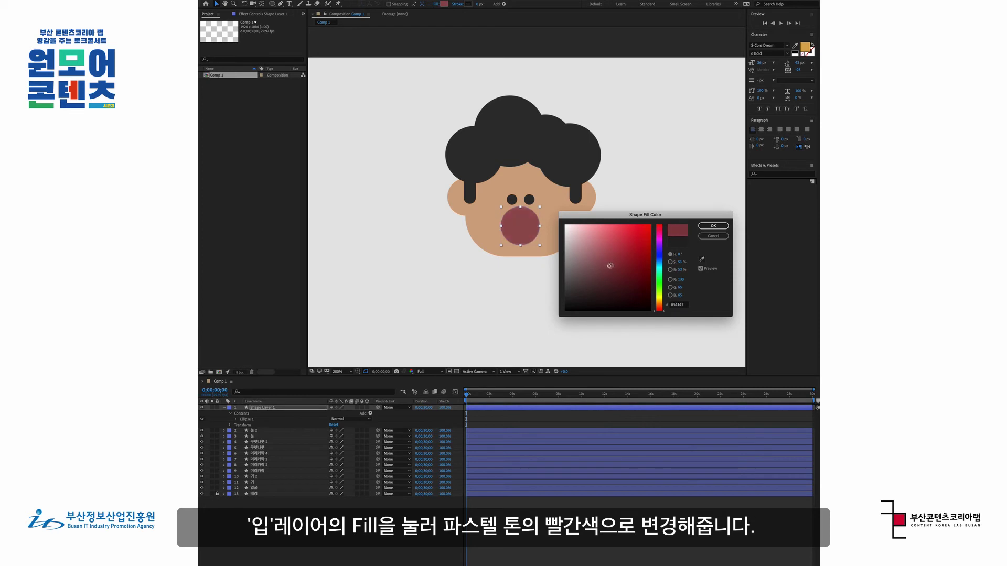
{"action": "left_click", "coordinate": [650, 263]}
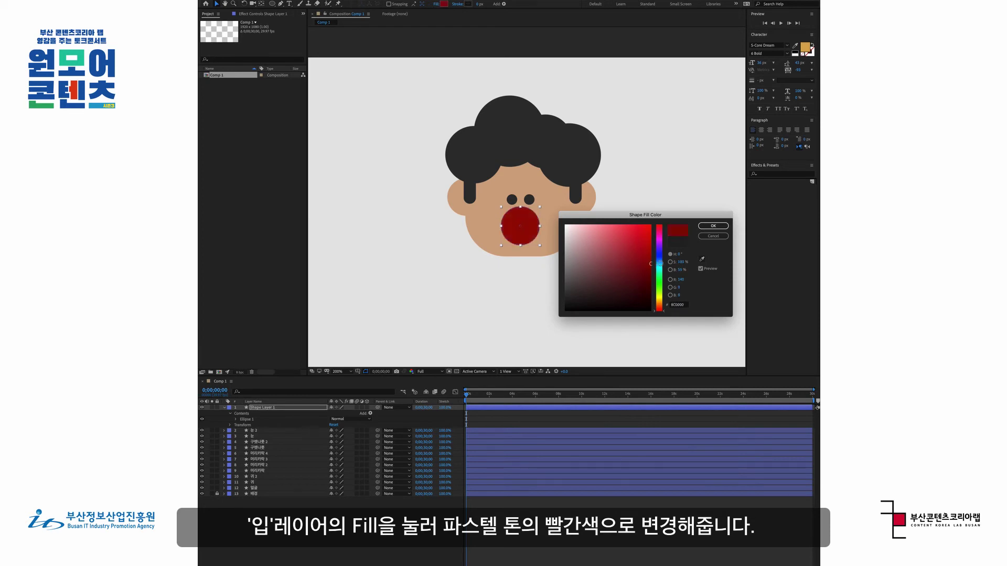
{"action": "left_click", "coordinate": [615, 261]}
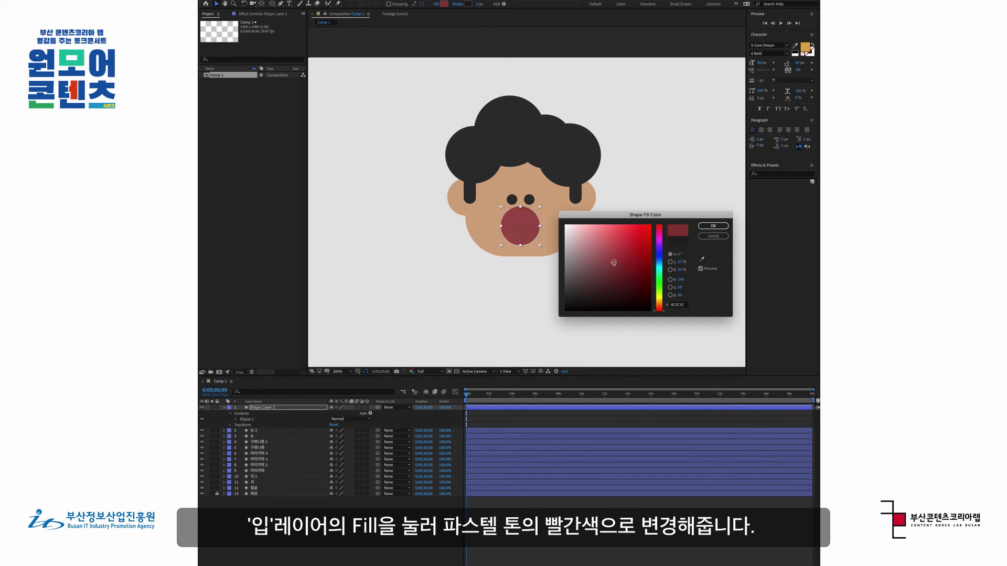
{"action": "left_click_drag", "start_coordinate": [616, 261], "coordinate": [614, 264]}
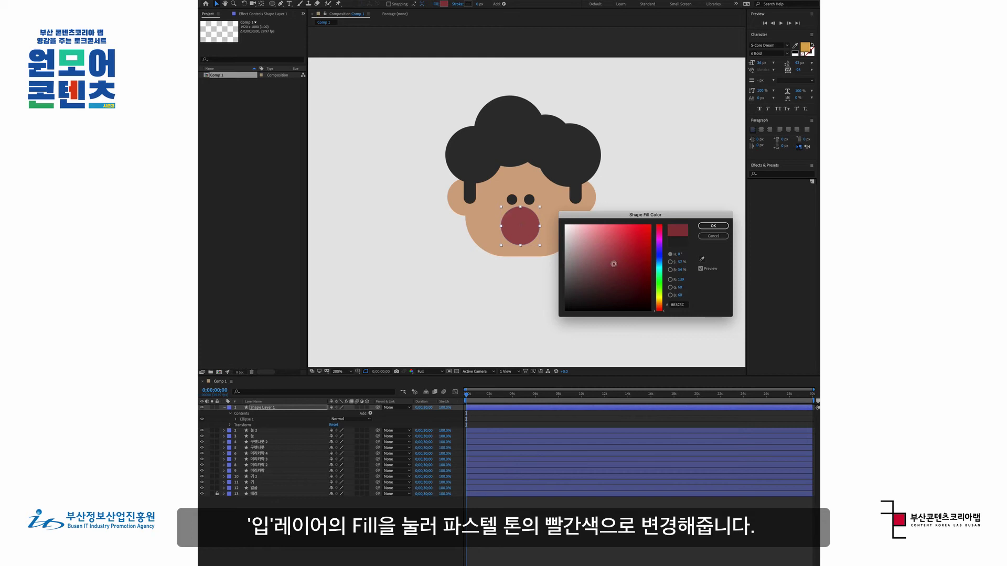
{"action": "left_click", "coordinate": [705, 229]}
{"action": "left_click", "coordinate": [557, 224]}
{"action": "scroll", "coordinate": [557, 225], "scroll_direction": "down", "scroll_amount": 1}
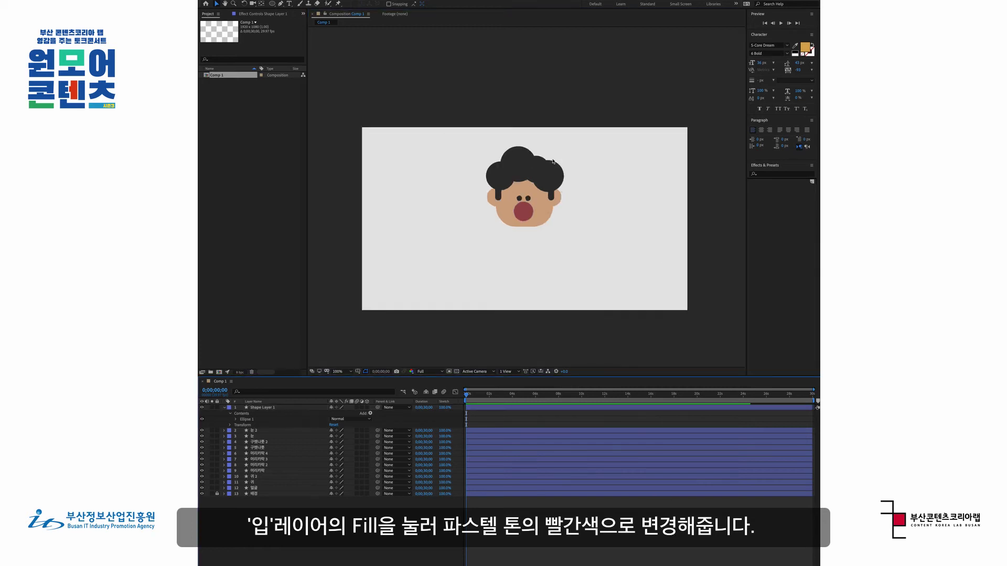
{"action": "key", "text": "period"}
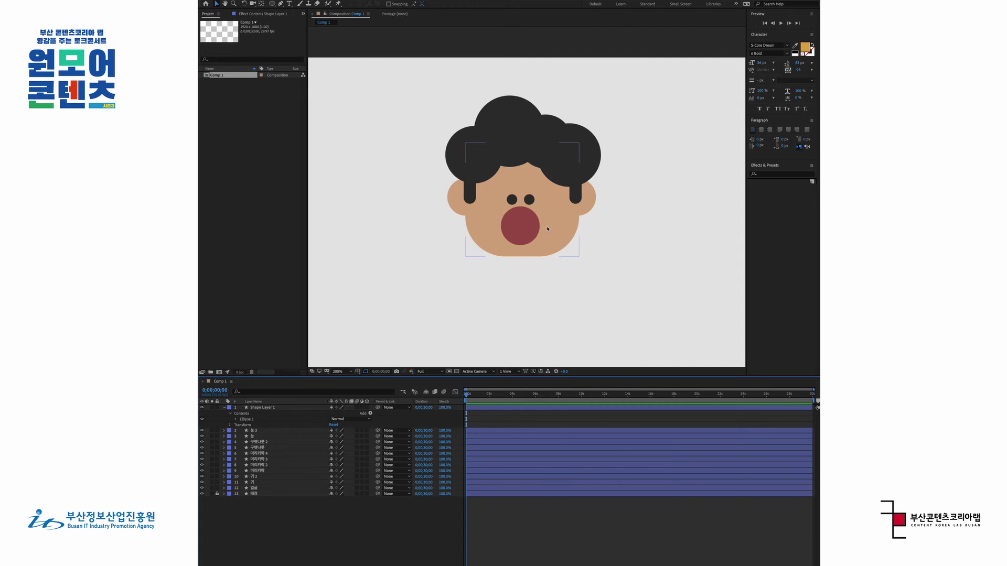
{"action": "key", "text": "comma"}
{"action": "key", "text": "period"}
{"action": "key", "text": "comma"}
{"action": "key", "text": "period"}
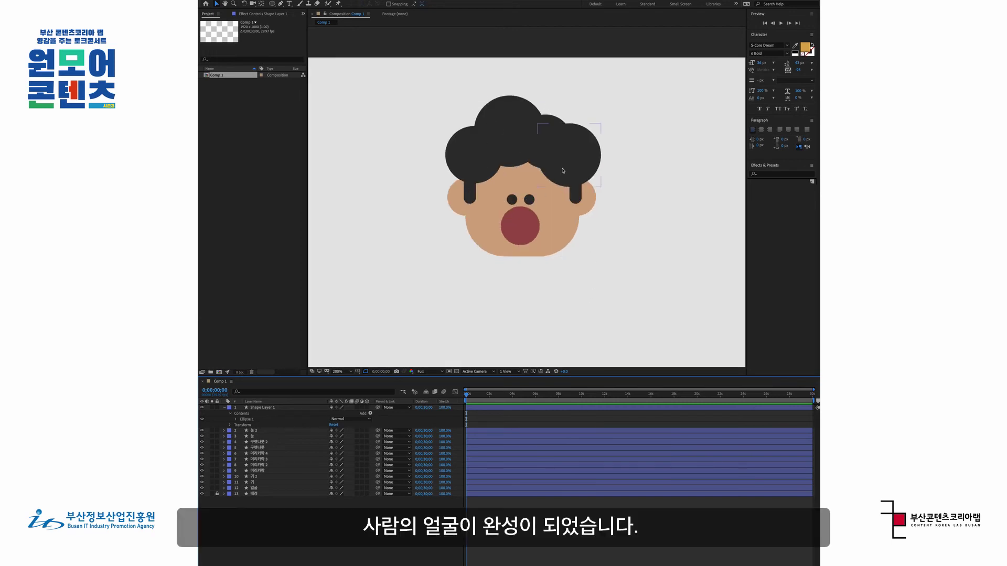
{"action": "key", "text": "comma"}
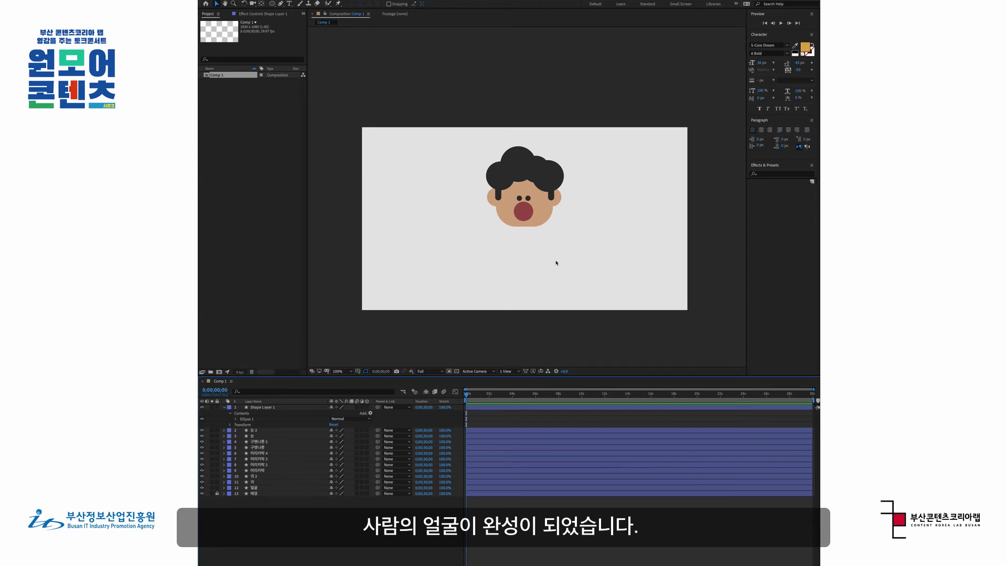
Step: Collapse the mouth's shape layer and rename it 입
{"action": "left_click", "coordinate": [224, 407]}
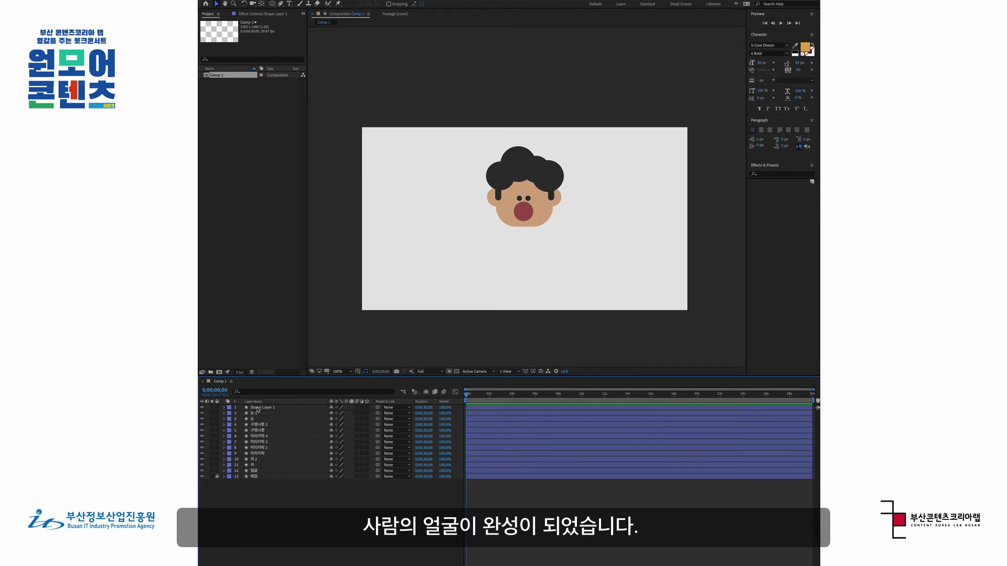
{"action": "left_click", "coordinate": [262, 408]}
{"action": "key", "text": "Return"}
{"action": "type", "text": "이ㅂ"}
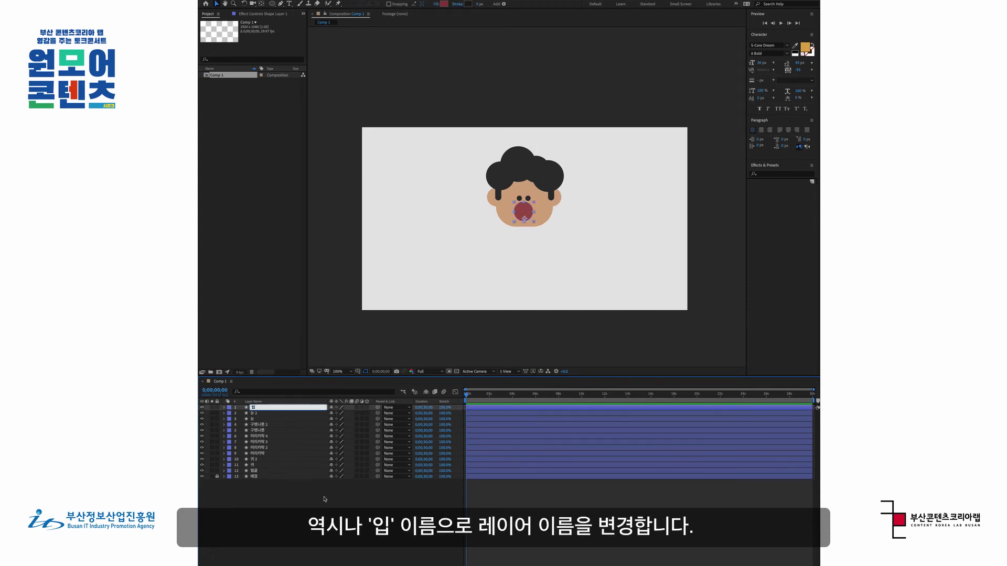
{"action": "key", "text": "Return"}
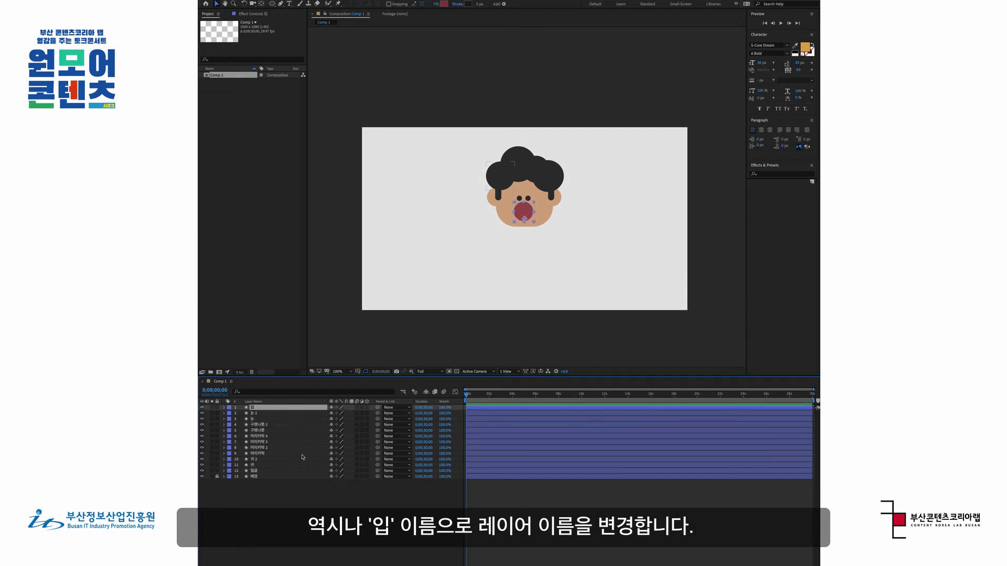
Step: Pre-compose all face layers from 입 down to 얼굴, excluding the background, into a new composition named 얼굴
{"action": "left_click", "coordinate": [263, 470], "text": "shift"}
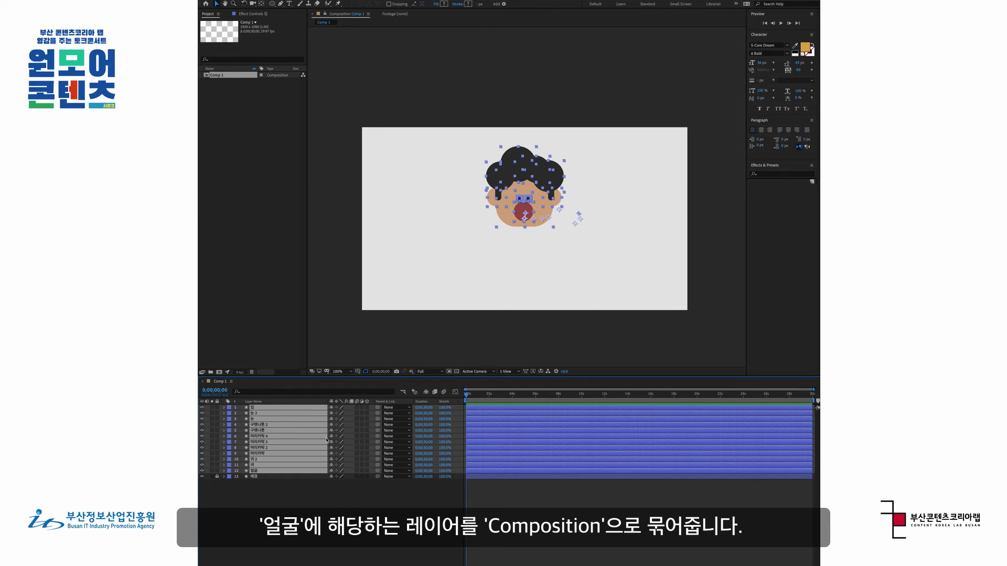
{"action": "right_click", "coordinate": [292, 425]}
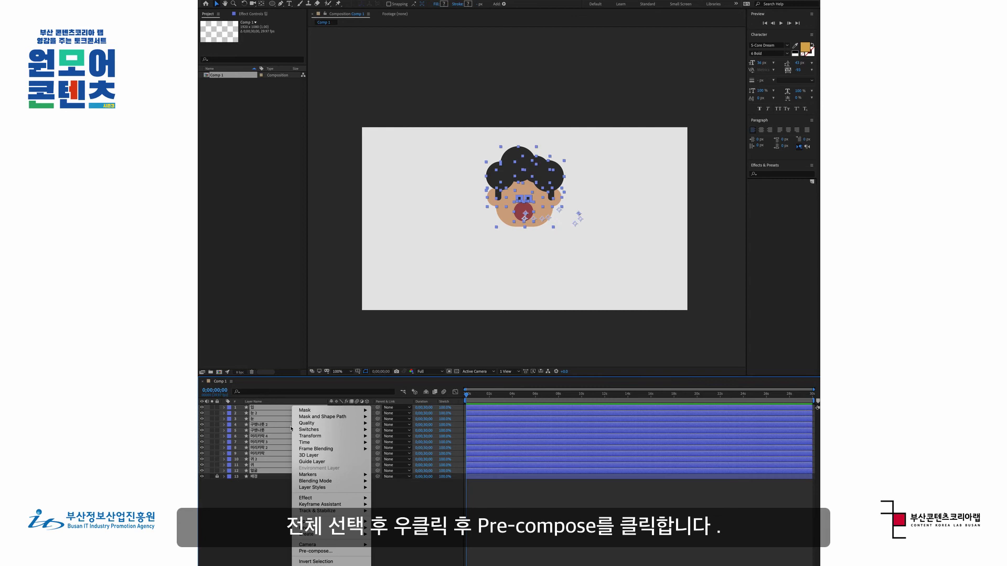
{"action": "left_click", "coordinate": [315, 552]}
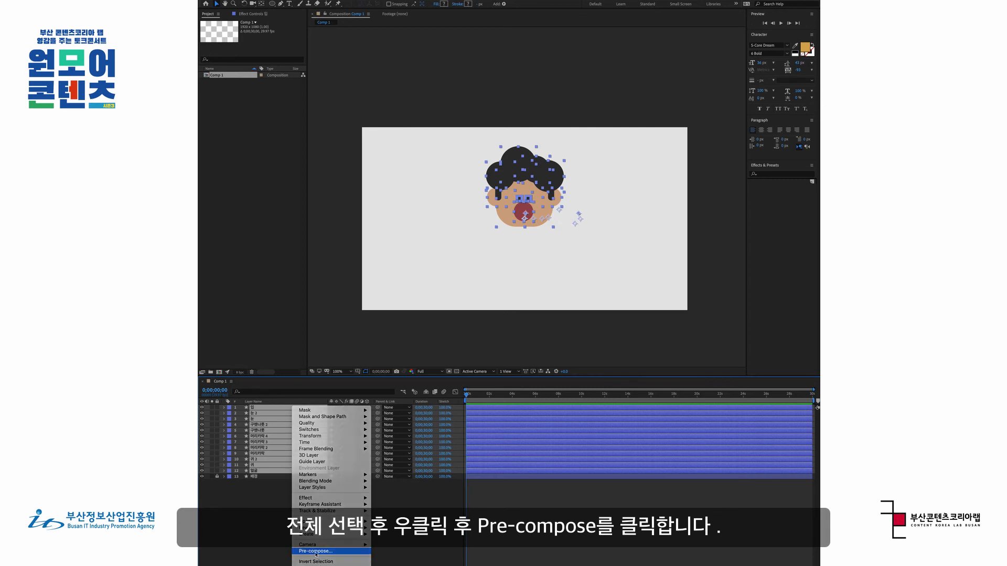
{"action": "type", "text": "얼굴"}
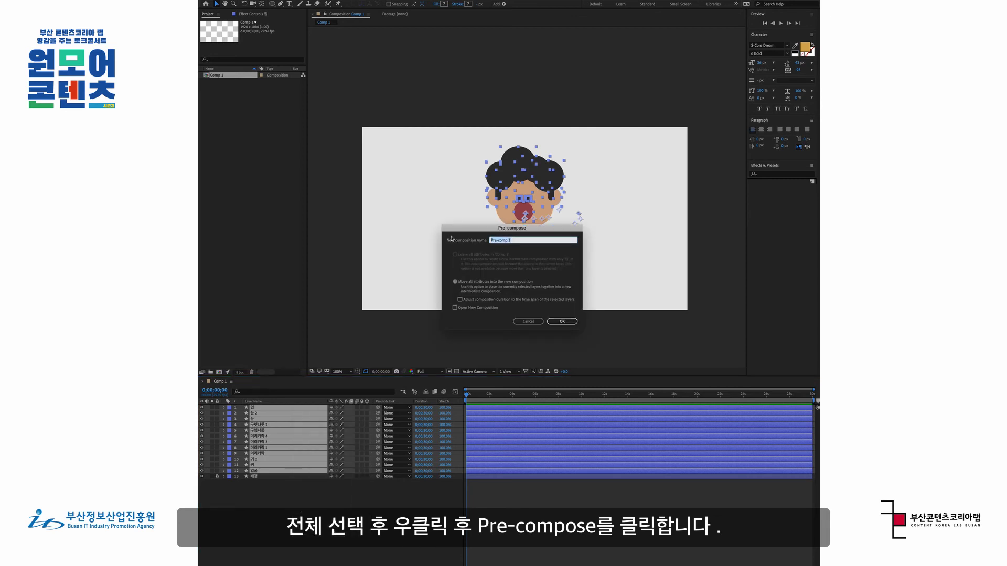
{"action": "left_click", "coordinate": [562, 322]}
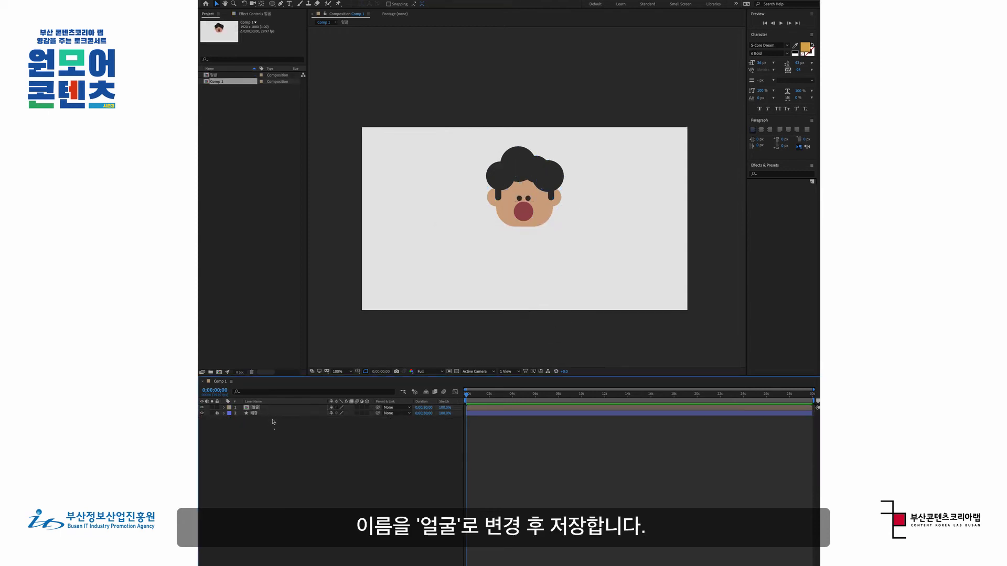
Step: Toggle the 얼굴 composition's visibility off and on, move it slightly upward in the frame, and deselect it
{"action": "left_click", "coordinate": [202, 408]}
{"action": "left_click", "coordinate": [202, 408]}
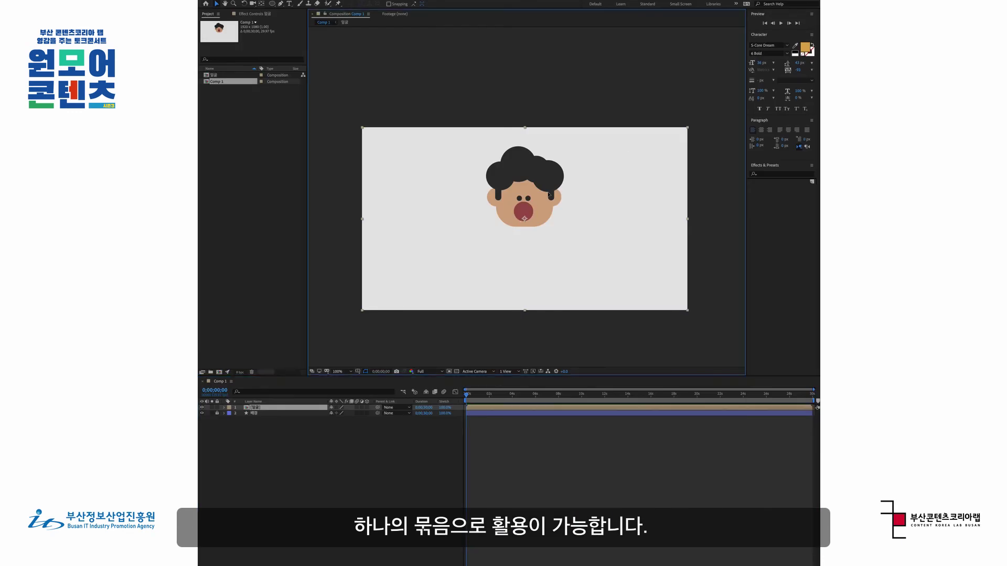
{"action": "left_click_drag", "start_coordinate": [572, 185], "coordinate": [528, 200]}
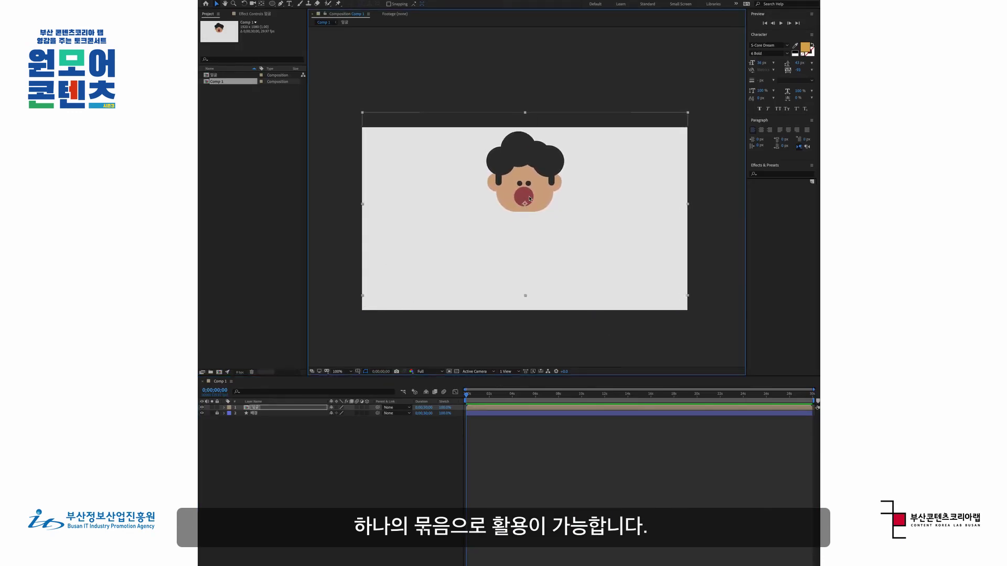
{"action": "left_click", "coordinate": [560, 474]}
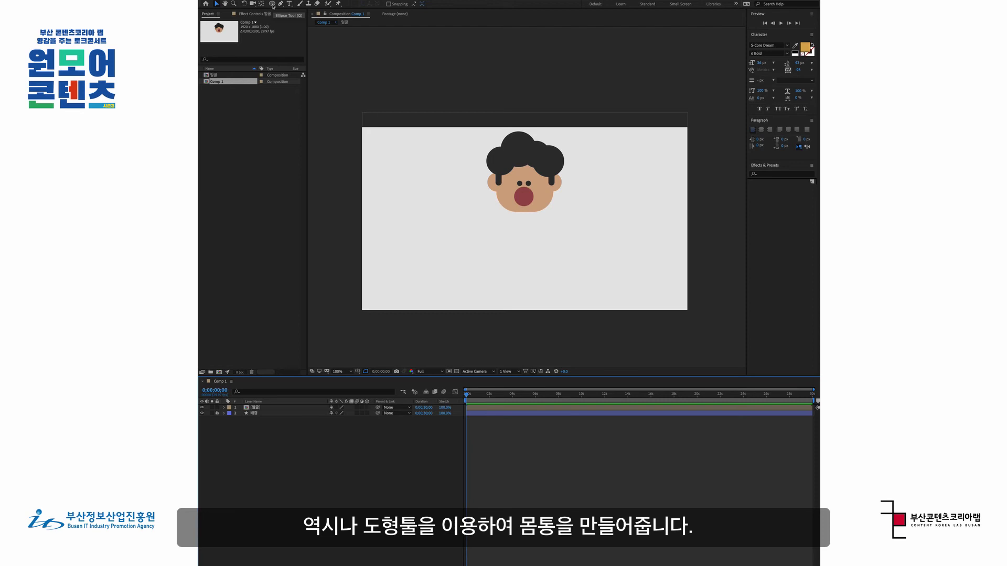
Step: Draw a large circle directly below the face with the Ellipse tool as the body, slightly wider than the hair
{"action": "left_click", "coordinate": [272, 4]}
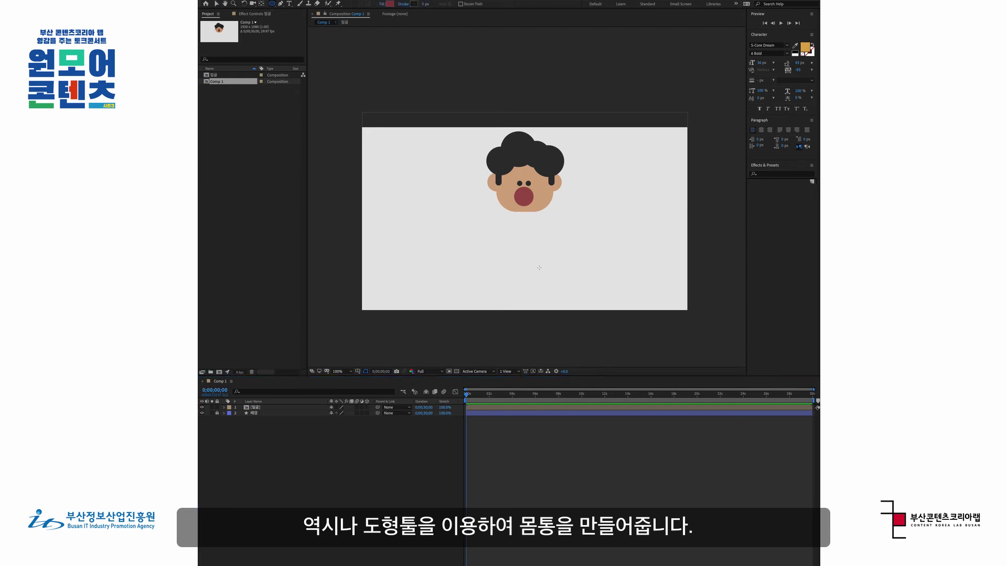
{"action": "left_click_drag", "start_coordinate": [523, 250], "coordinate": [482, 227]}
{"action": "left_click", "coordinate": [215, 5]}
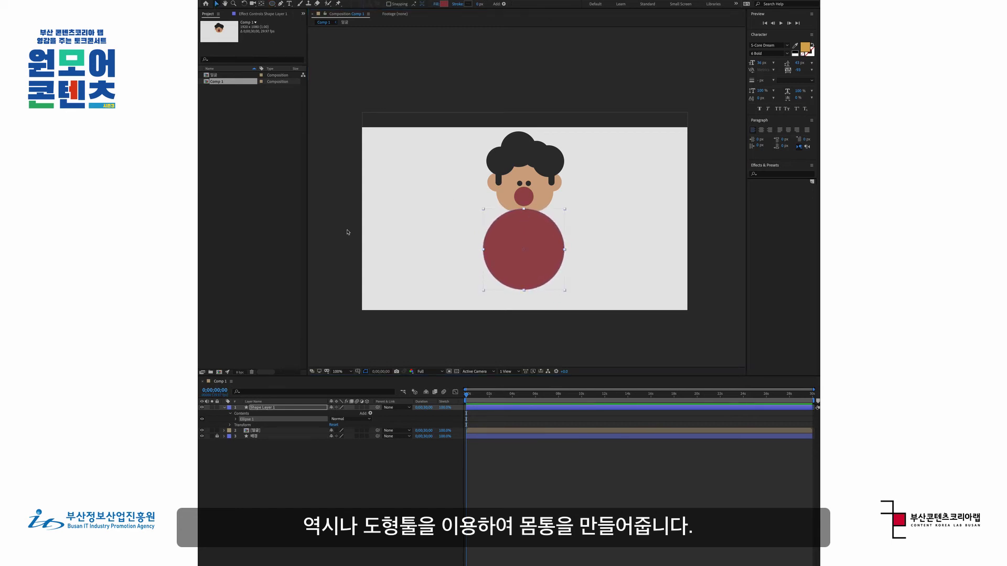
Step: Place the body circle's layer beneath the 얼굴 layer and nudge the circle slightly upward to tuck under the chin
{"action": "left_click", "coordinate": [287, 412]}
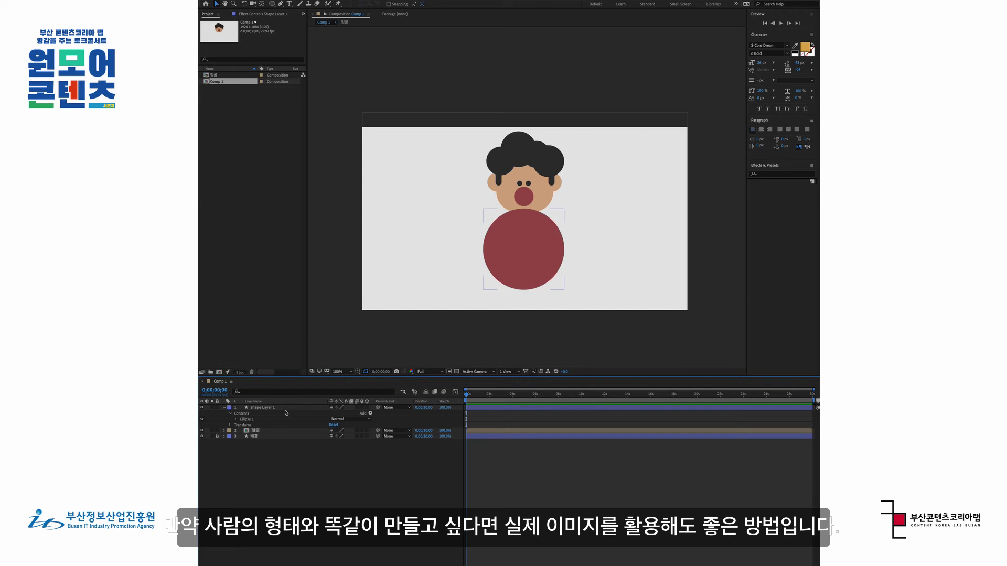
{"action": "left_click", "coordinate": [286, 408]}
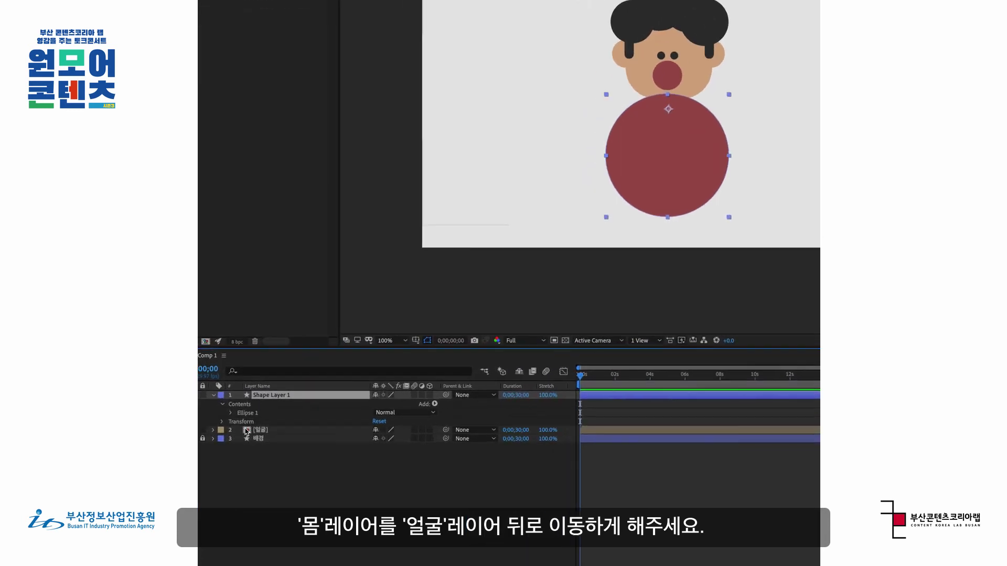
{"action": "left_click_drag", "start_coordinate": [309, 395], "coordinate": [303, 436]}
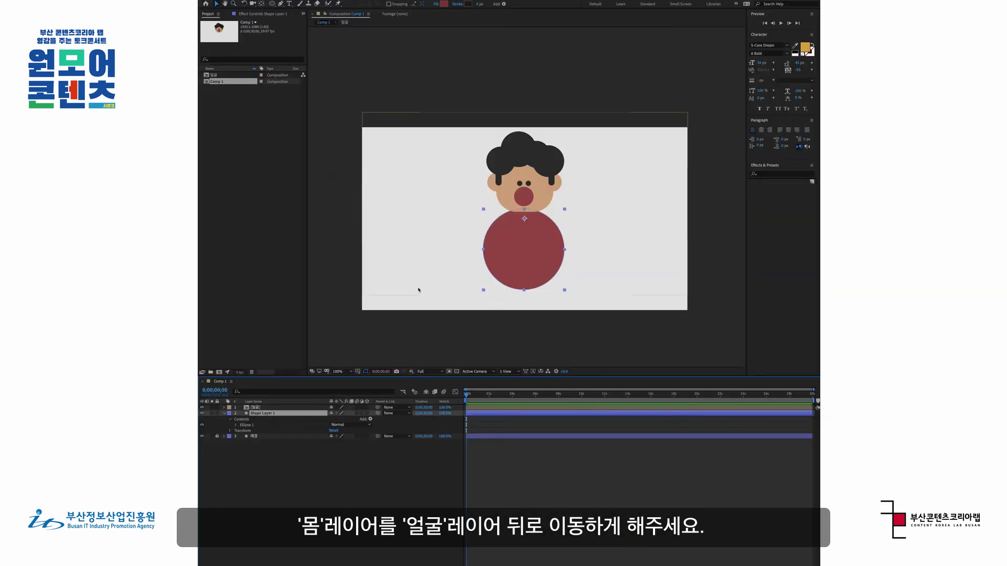
{"action": "left_click_drag", "start_coordinate": [532, 263], "coordinate": [535, 262]}
{"action": "left_click", "coordinate": [580, 479]}
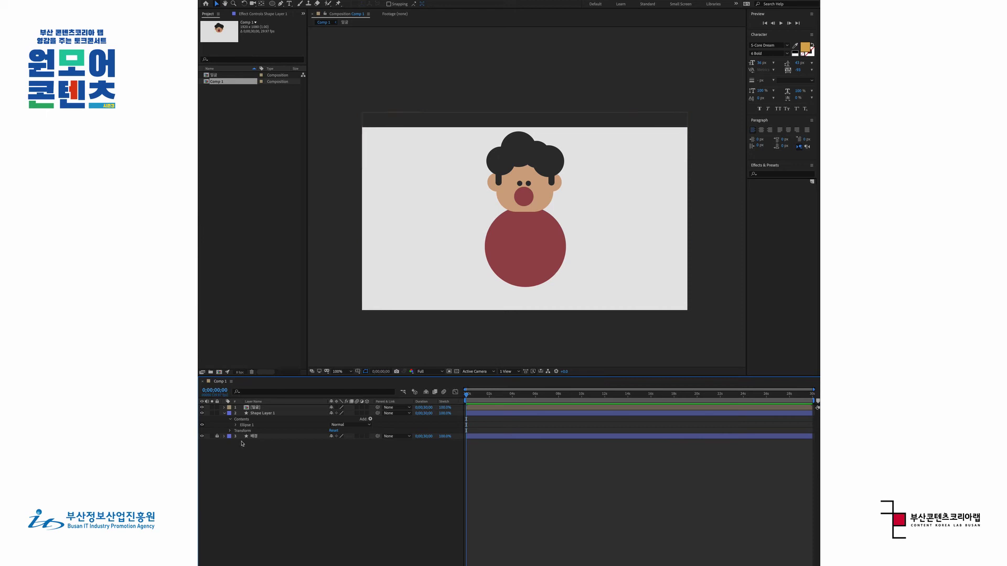
Step: Change the body circle's fill color to a muted blue
{"action": "left_click", "coordinate": [266, 414]}
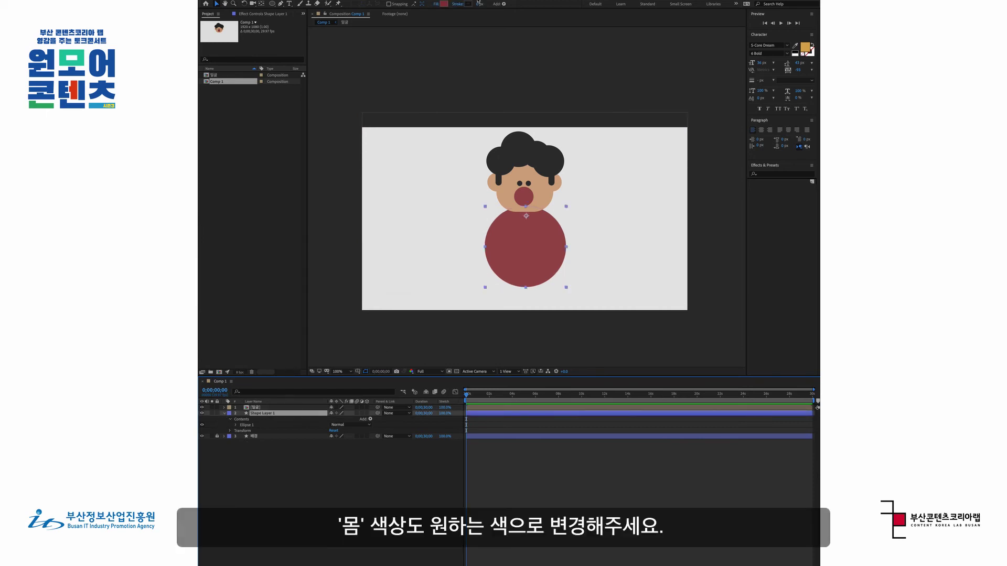
{"action": "left_click", "coordinate": [442, 4]}
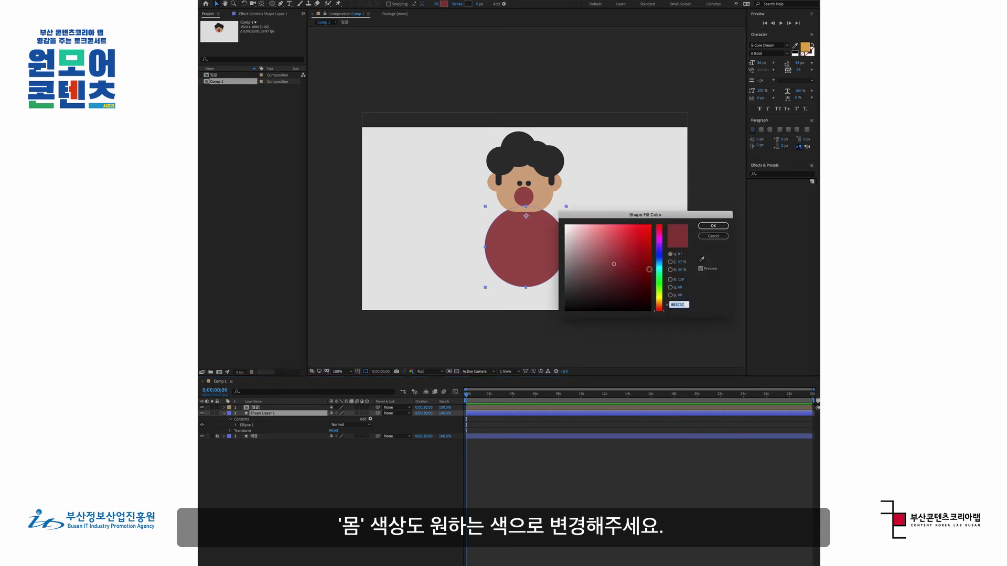
{"action": "type", "text": "3C5A8B"}
{"action": "left_click_drag", "start_coordinate": [612, 249], "coordinate": [609, 261]}
{"action": "left_click", "coordinate": [702, 227]}
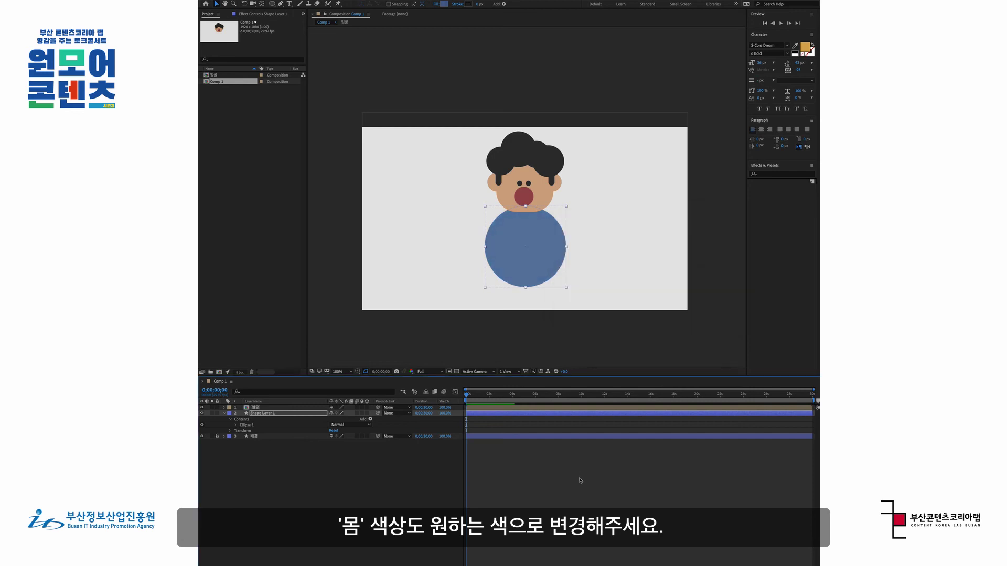
Step: Collapse the body's shape layer, rename it 몸통, and deselect it
{"action": "left_click", "coordinate": [225, 413]}
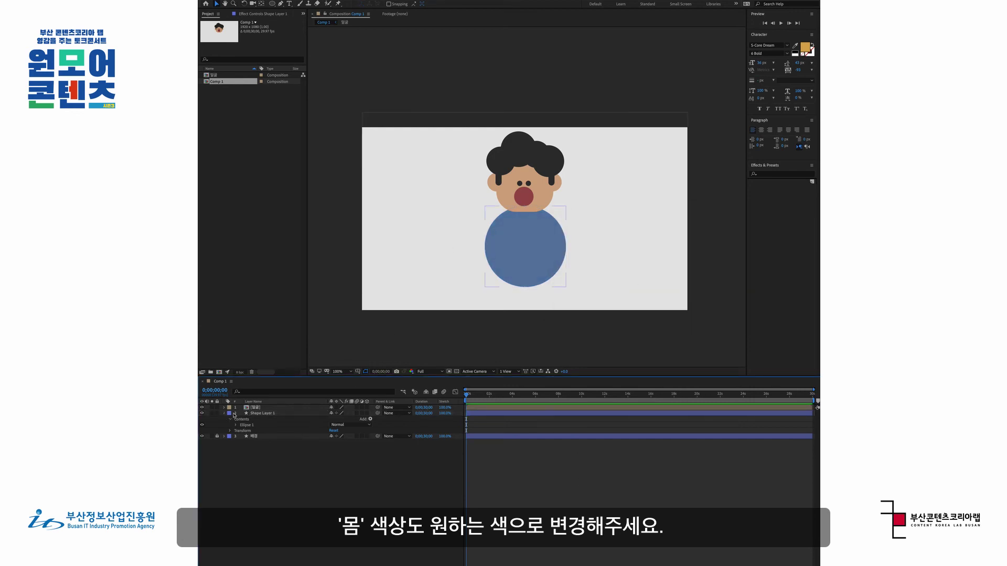
{"action": "left_click", "coordinate": [260, 414]}
{"action": "key", "text": "Return"}
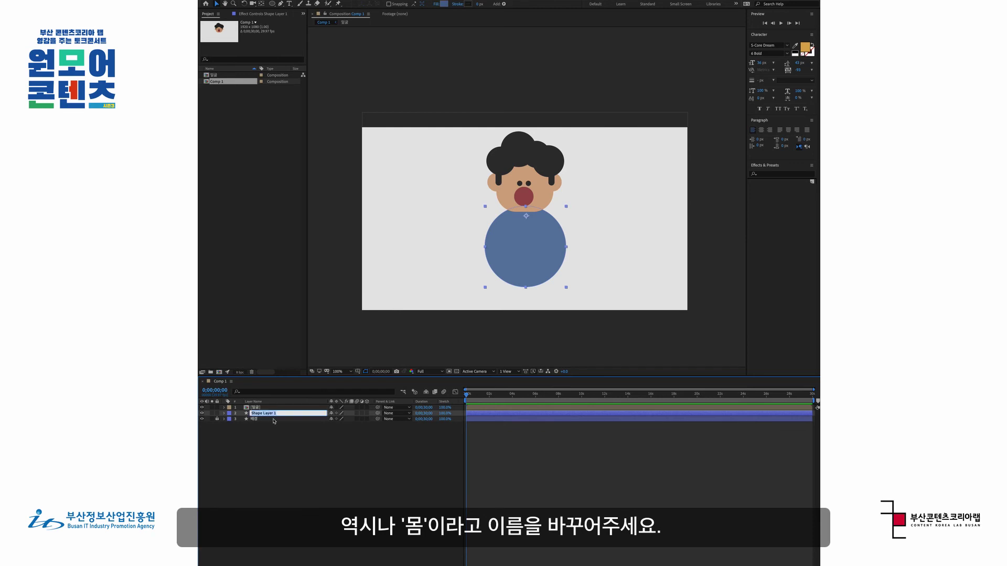
{"action": "type", "text": "몸통"}
{"action": "key", "text": "Return"}
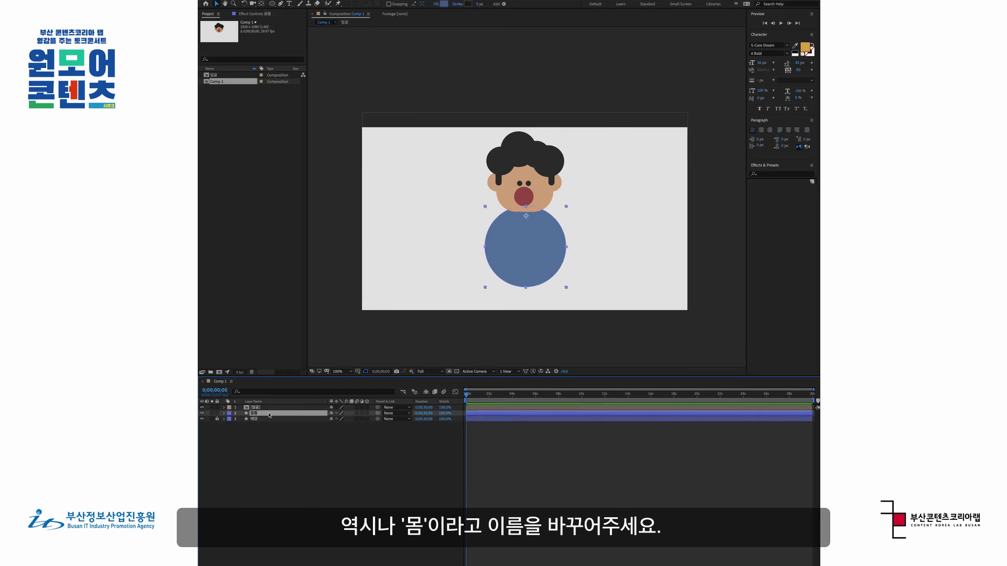
{"action": "left_click", "coordinate": [323, 440]}
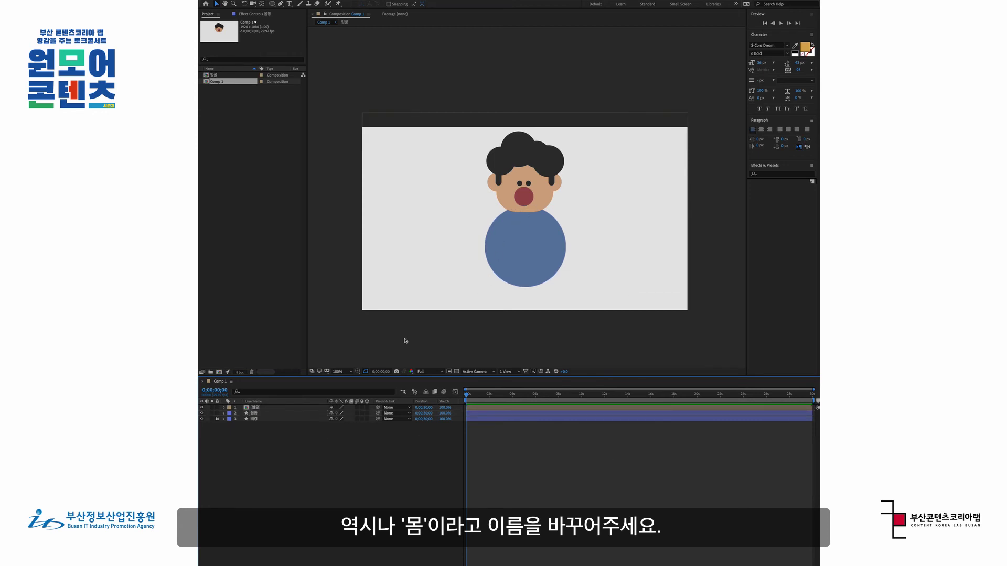
Step: Add a Gradient Overlay layer style to the 몸통 layer
{"action": "left_click", "coordinate": [269, 414]}
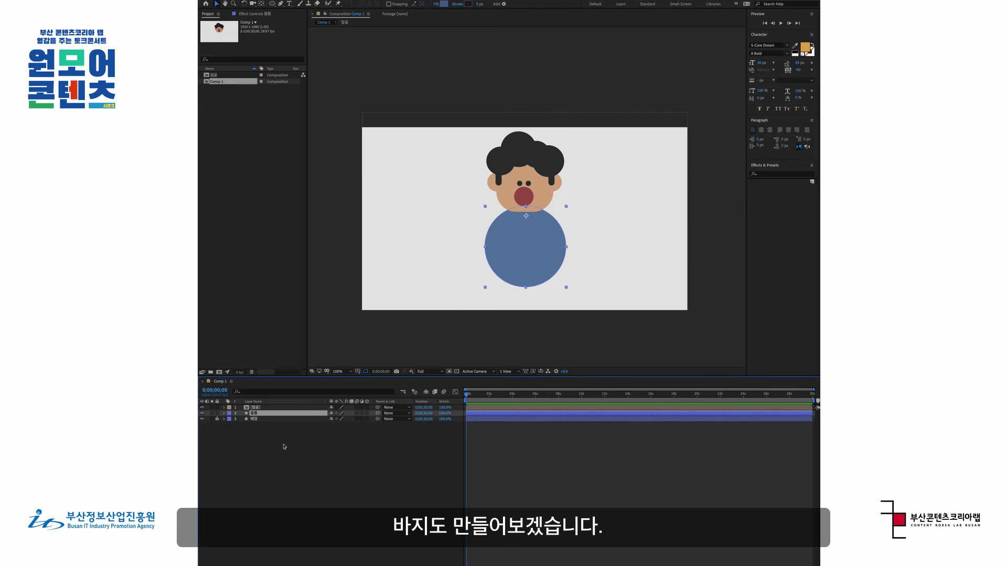
{"action": "right_click", "coordinate": [286, 413]}
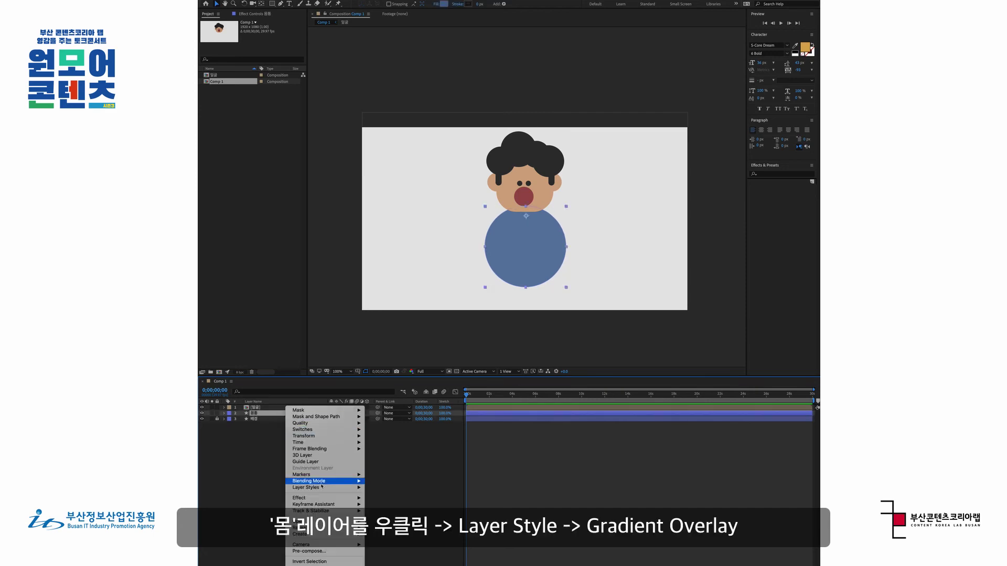
{"action": "mouse_move", "coordinate": [322, 487]}
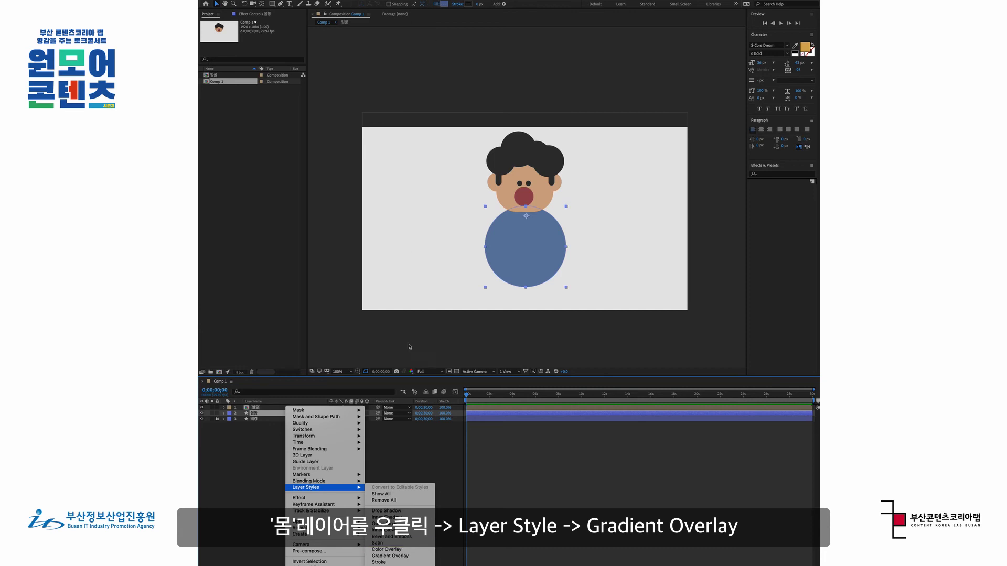
{"action": "left_click", "coordinate": [400, 559]}
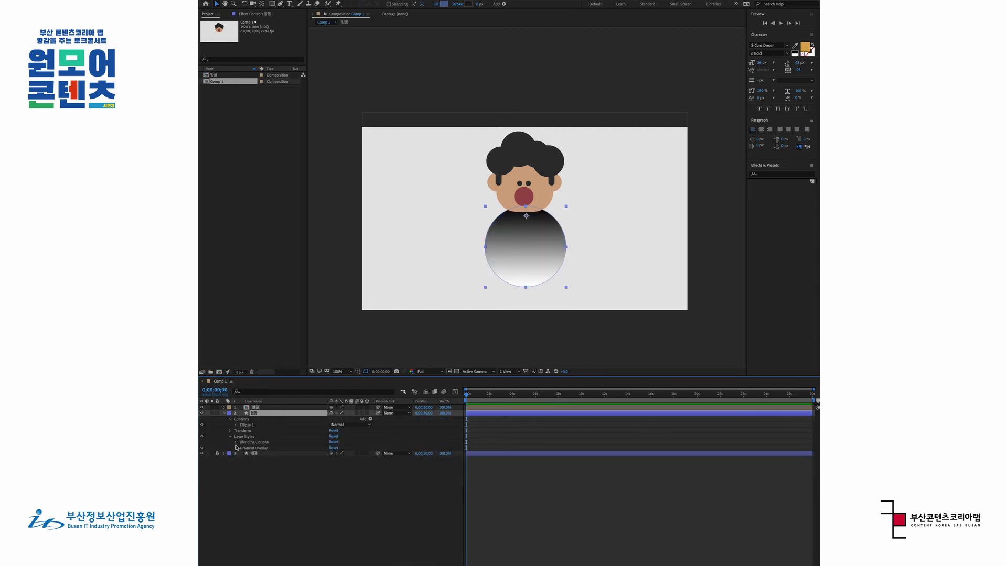
Step: Edit the Gradient Overlay's colors on the 몸통 layer and set the 0% color stop to dark blue #375291
{"action": "left_click", "coordinate": [249, 437]}
{"action": "key", "text": "semicolon"}
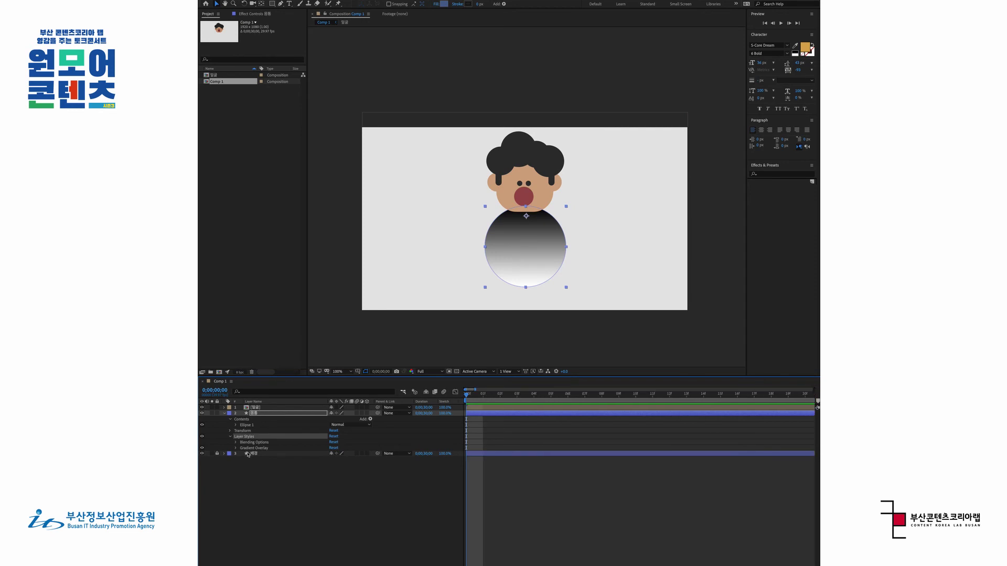
{"action": "left_click", "coordinate": [235, 448]}
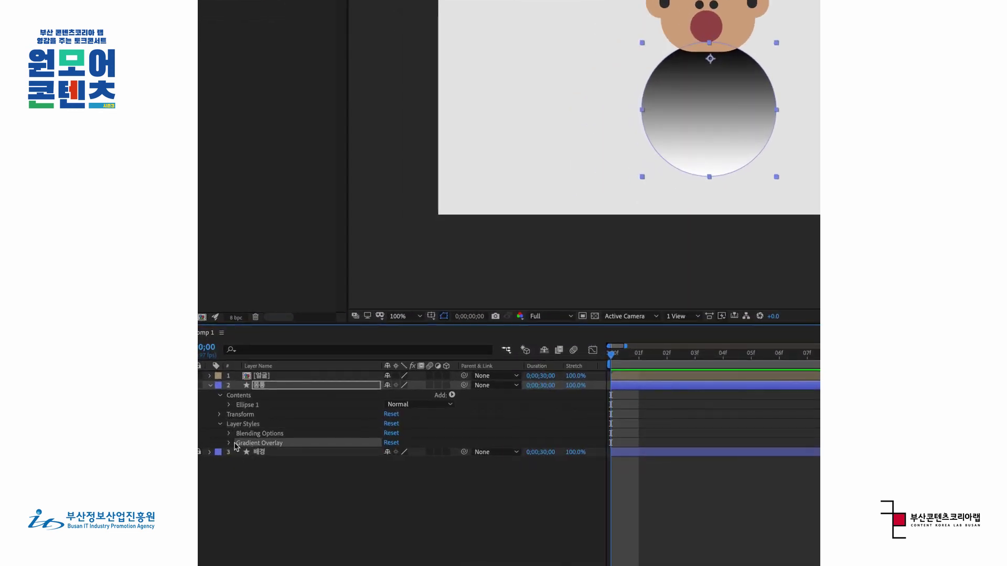
{"action": "left_click", "coordinate": [228, 444]}
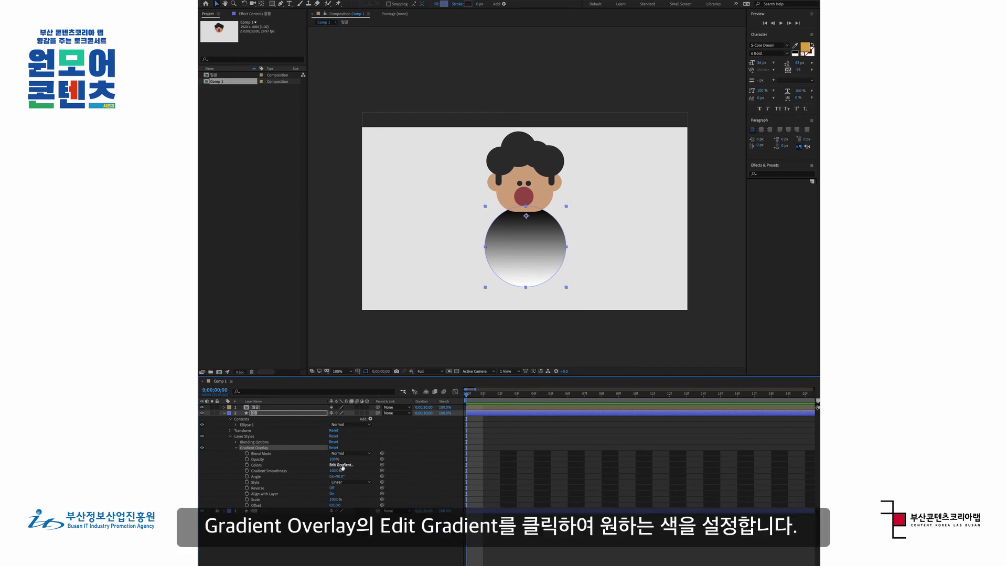
{"action": "left_click", "coordinate": [344, 466]}
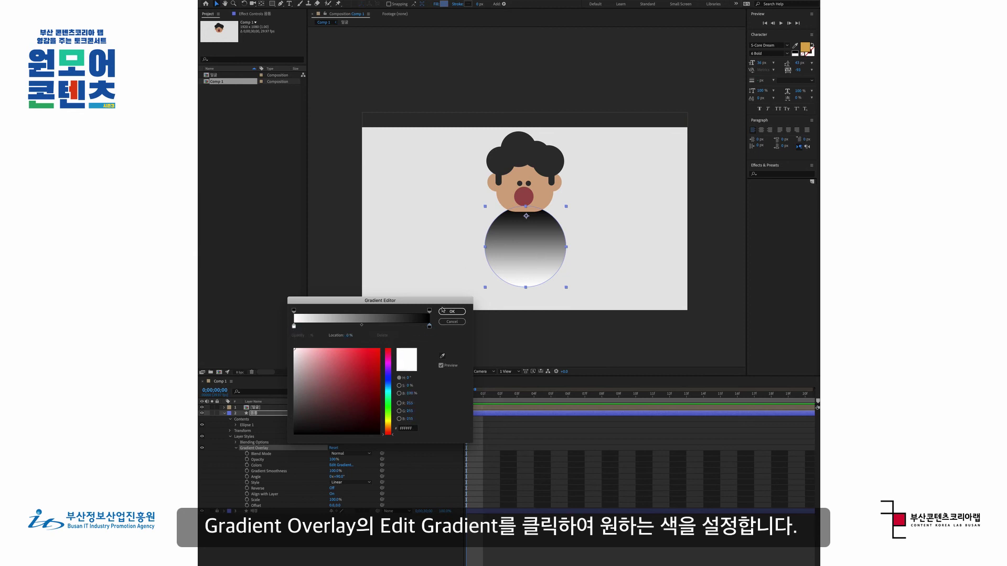
{"action": "left_click", "coordinate": [388, 382]}
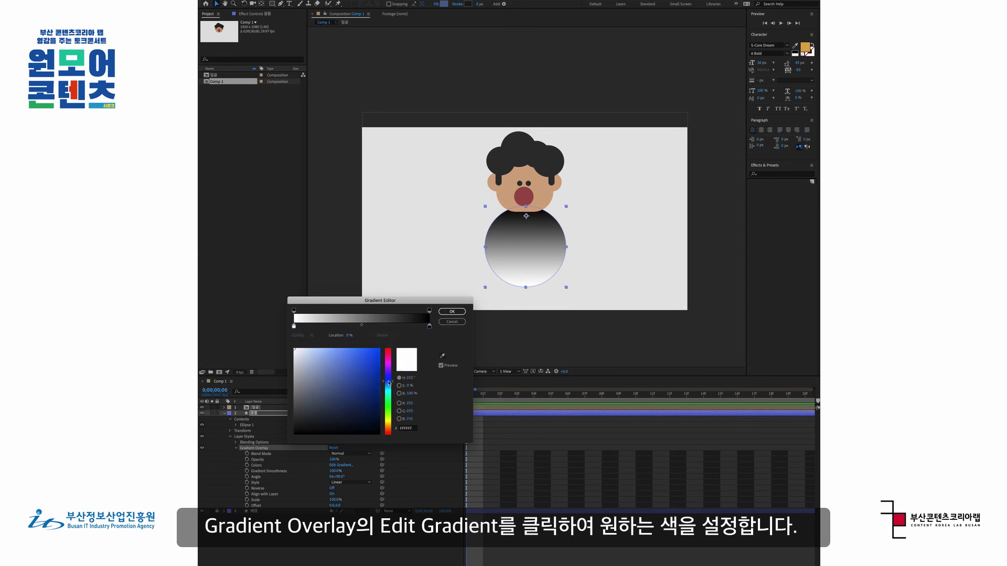
{"action": "mouse_move", "coordinate": [342, 367]}
{"action": "left_mouse_down"}
{"action": "mouse_move", "coordinate": [336, 383]}
{"action": "mouse_move", "coordinate": [347, 385]}
{"action": "left_mouse_up"}
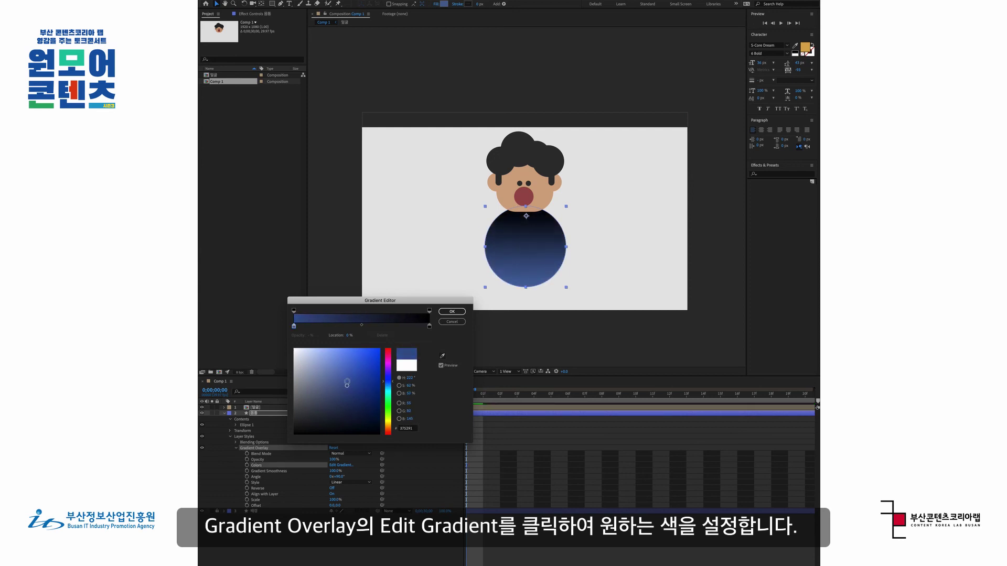
Step: Set the gradient's 100% color stop to a muted teal blue, #5188A6
{"action": "left_click", "coordinate": [430, 327]}
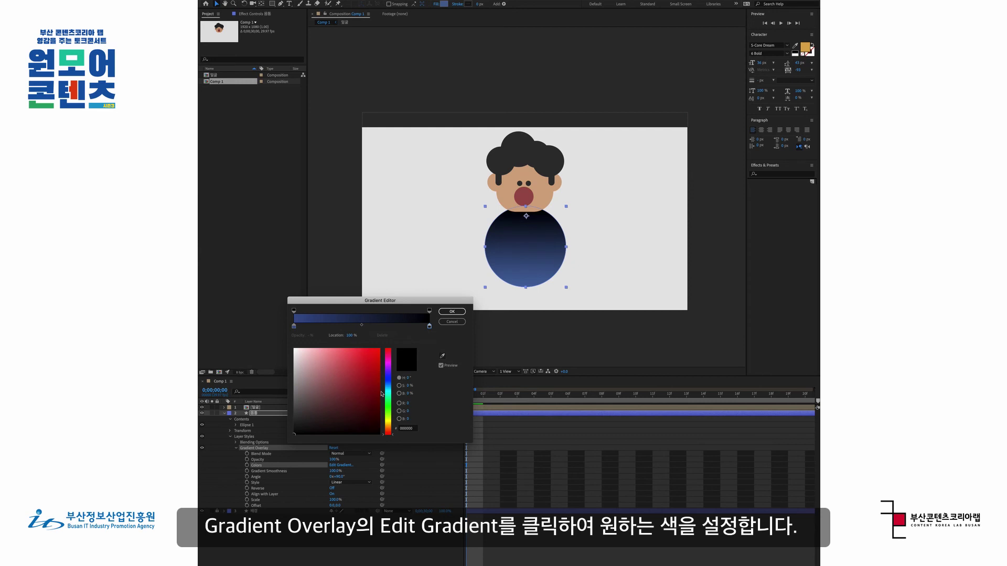
{"action": "left_click", "coordinate": [389, 384]}
{"action": "left_click", "coordinate": [348, 372]}
{"action": "left_click_drag", "start_coordinate": [349, 373], "coordinate": [354, 368]}
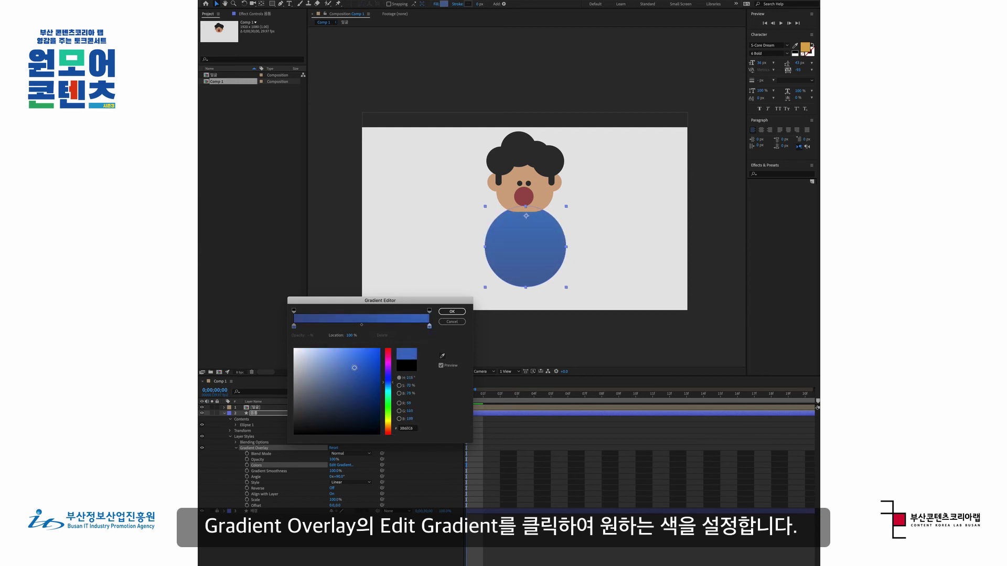
{"action": "left_click", "coordinate": [339, 378]}
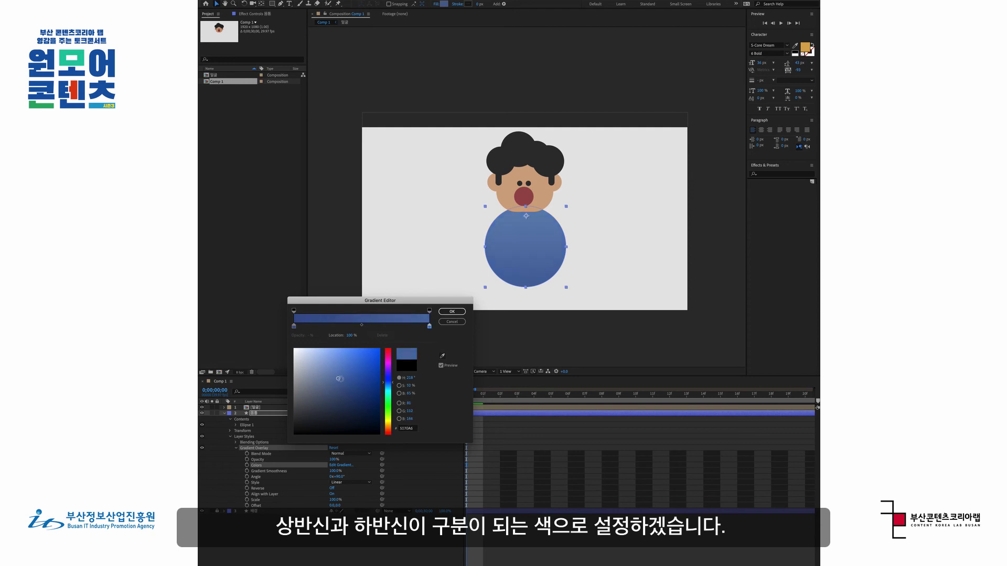
{"action": "left_click_drag", "start_coordinate": [387, 385], "coordinate": [388, 389]}
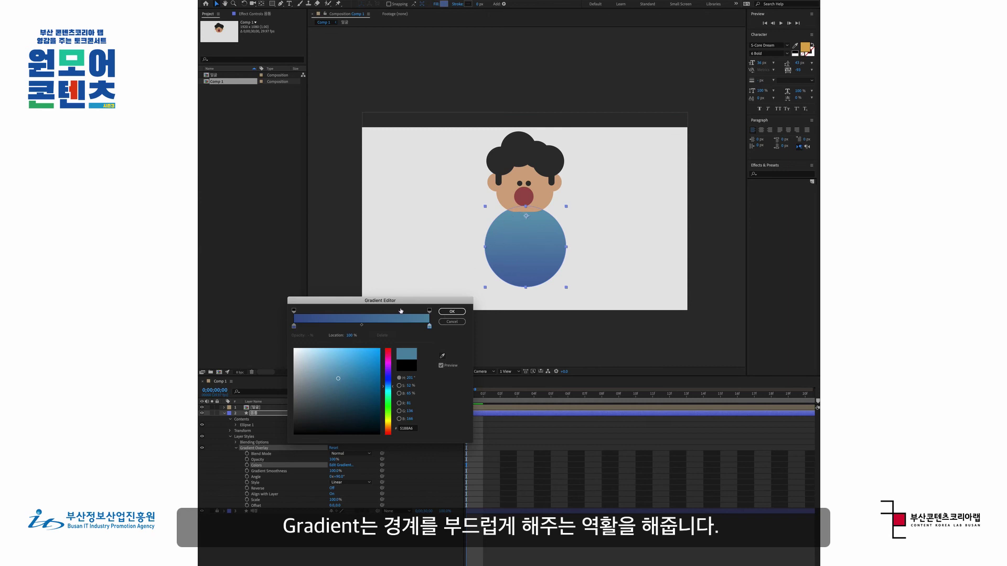
Step: Bring both color stops together at about 50% for a hard split between upper and lower body, and accept the gradient
{"action": "left_click_drag", "start_coordinate": [295, 330], "coordinate": [345, 330]}
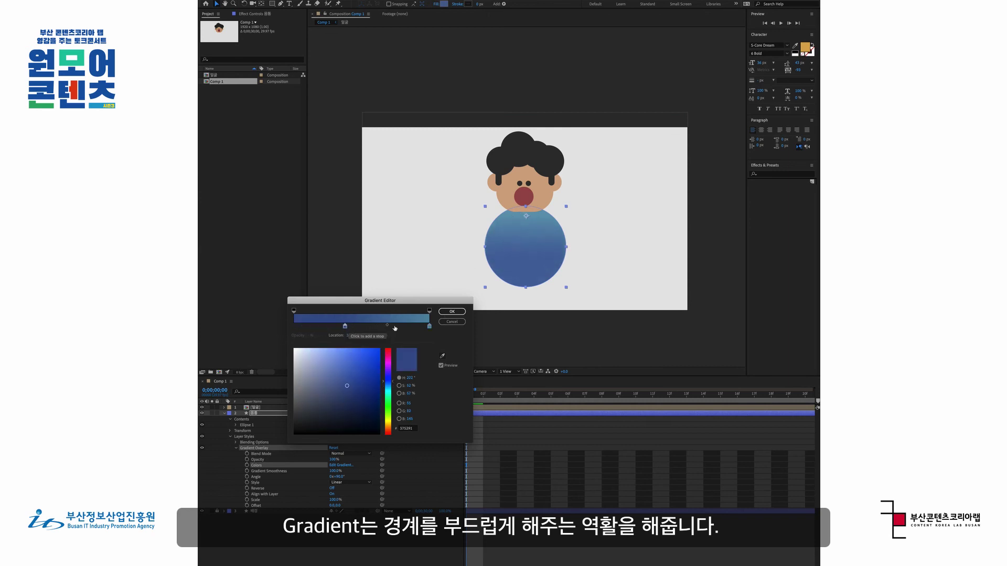
{"action": "left_click_drag", "start_coordinate": [430, 329], "coordinate": [363, 329]}
{"action": "left_click", "coordinate": [347, 327]}
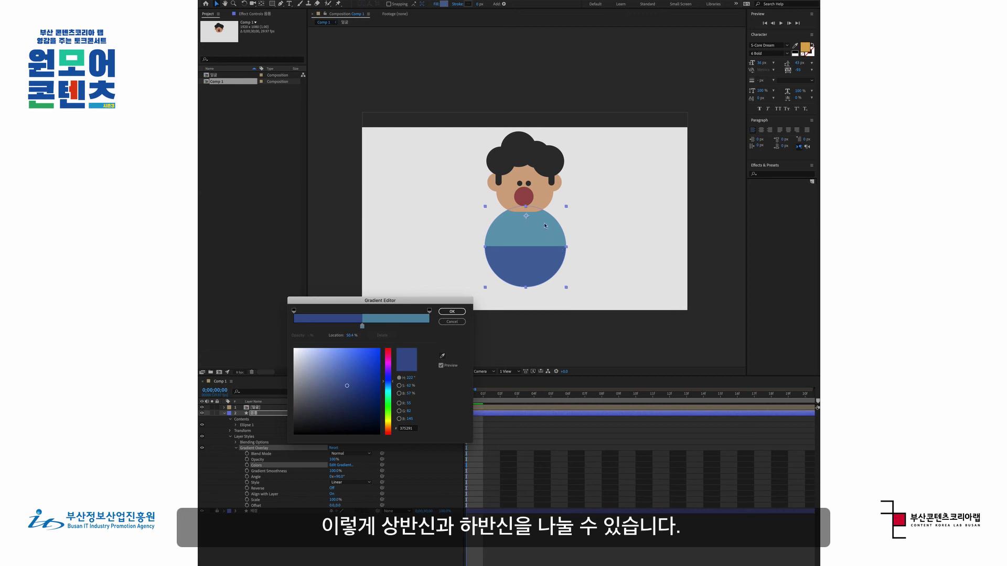
{"action": "left_click", "coordinate": [453, 314]}
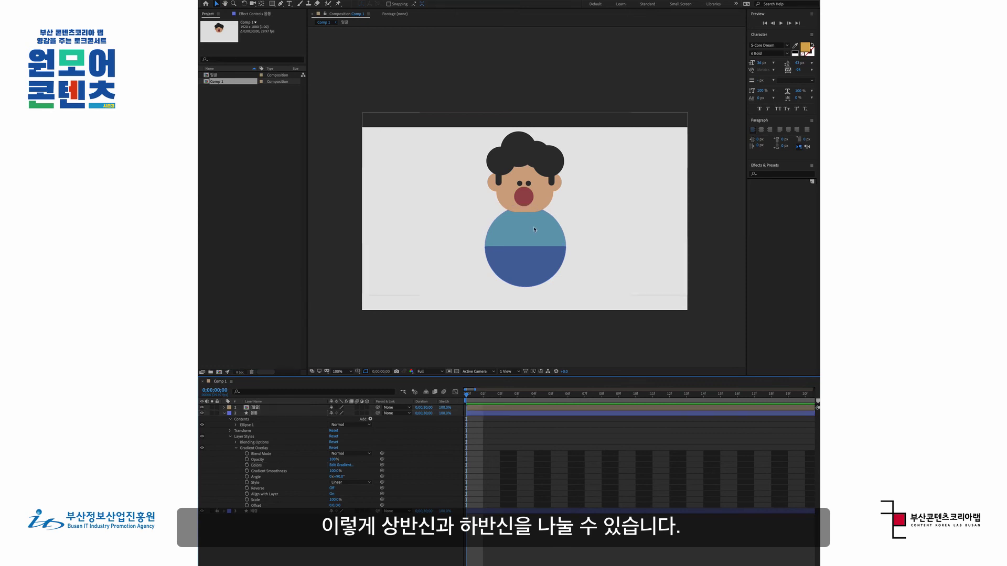
Step: Collapse the 몸통 layer's properties and leave no layer selected
{"action": "left_click", "coordinate": [231, 414]}
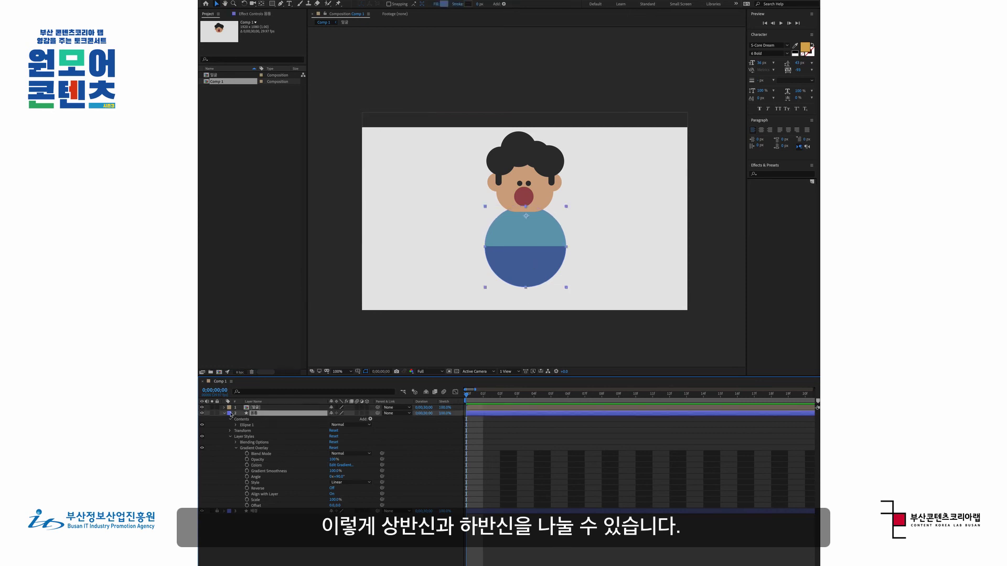
{"action": "left_click", "coordinate": [224, 413]}
{"action": "left_click", "coordinate": [397, 428]}
{"action": "left_click", "coordinate": [272, 414]}
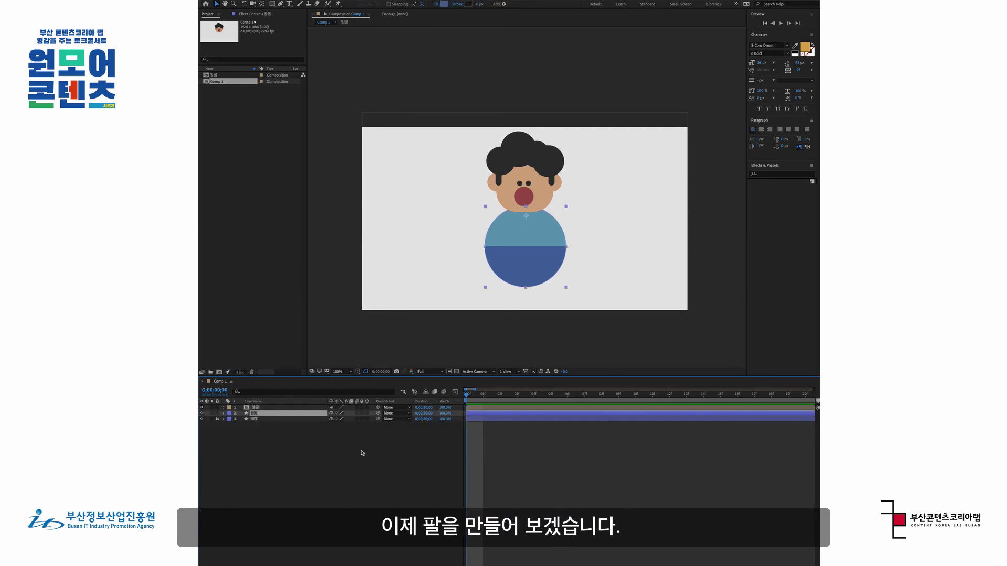
{"action": "left_click", "coordinate": [397, 428]}
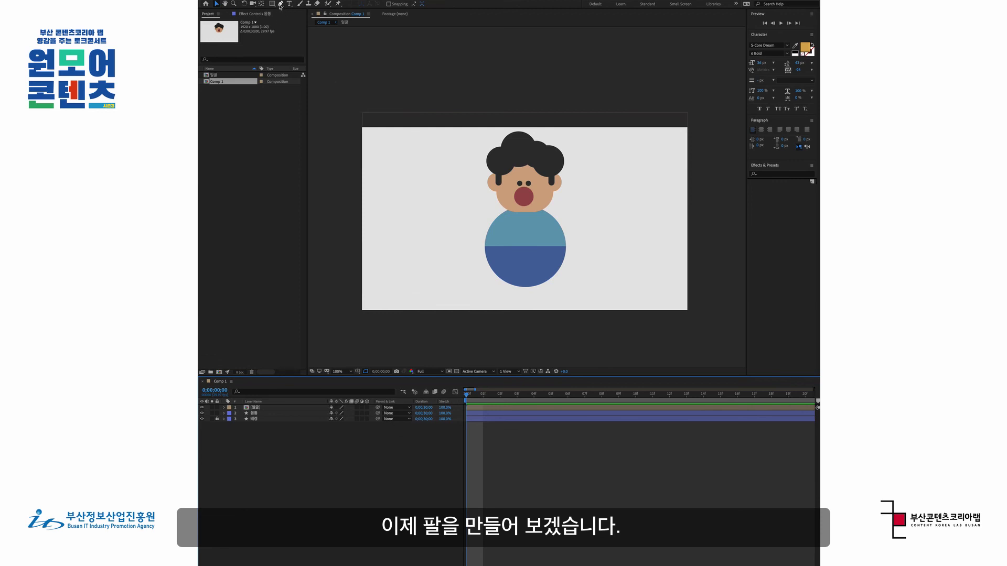
Step: Draw a straight arm with the Pen tool from the upper body diagonally up and outward beside the face, with a 79 px stroke
{"action": "left_click", "coordinate": [281, 4]}
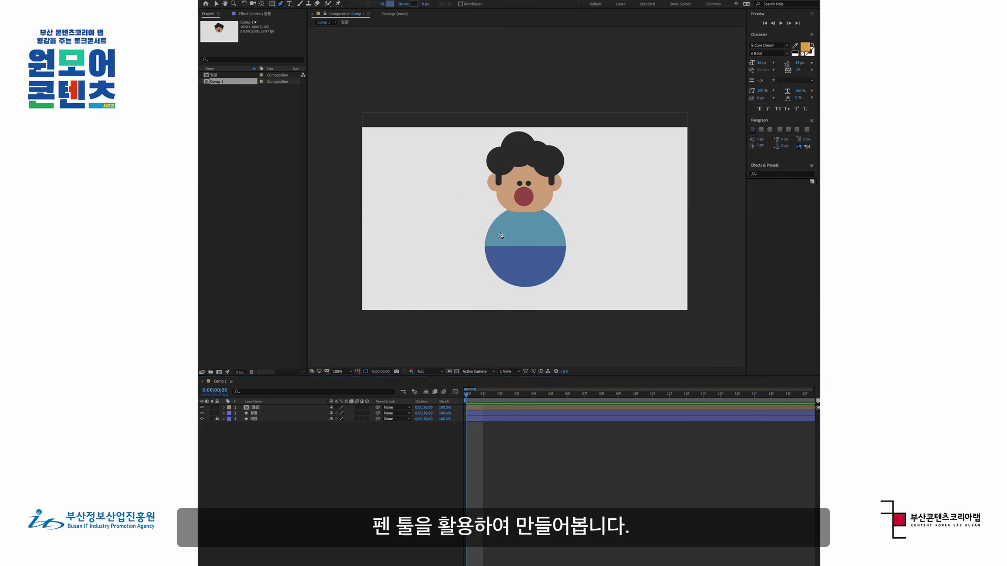
{"action": "left_click", "coordinate": [499, 230]}
{"action": "left_click", "coordinate": [454, 188]}
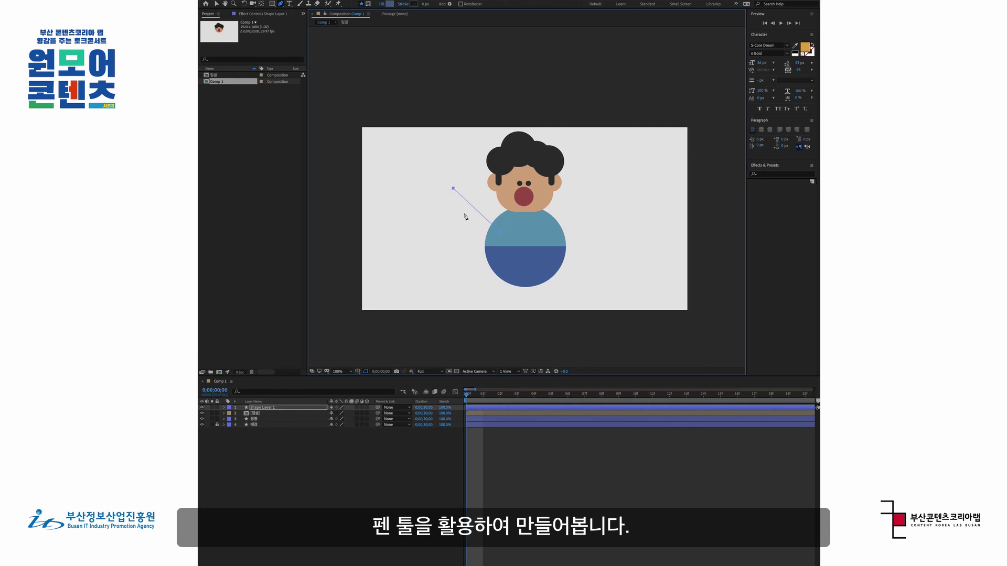
{"action": "left_click_drag", "start_coordinate": [426, 3], "coordinate": [451, 7]}
Step: Match the arm's stroke color to the teal upper body and place its layer directly beneath the 얼굴 layer
{"action": "left_click", "coordinate": [414, 4]}
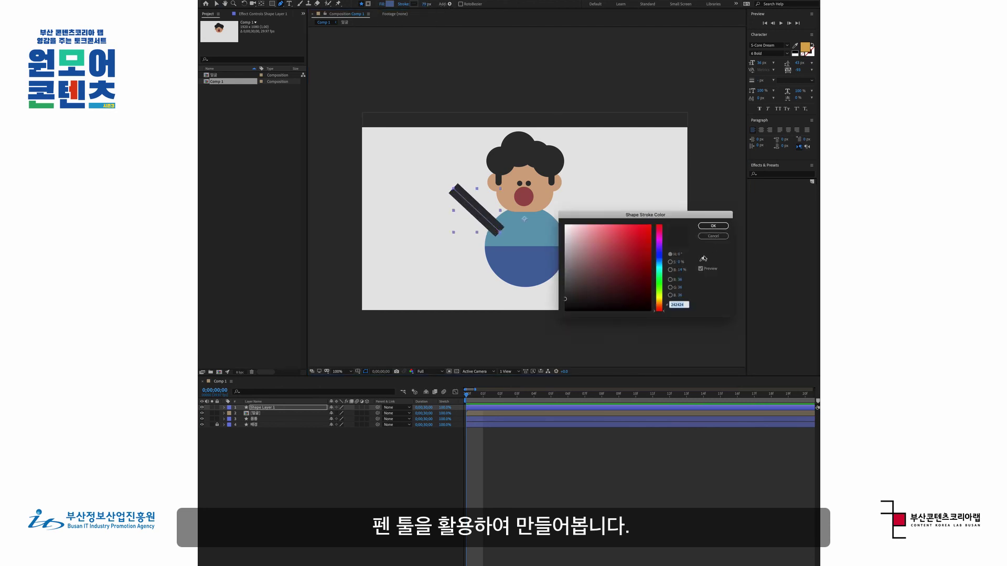
{"action": "left_click", "coordinate": [530, 242]}
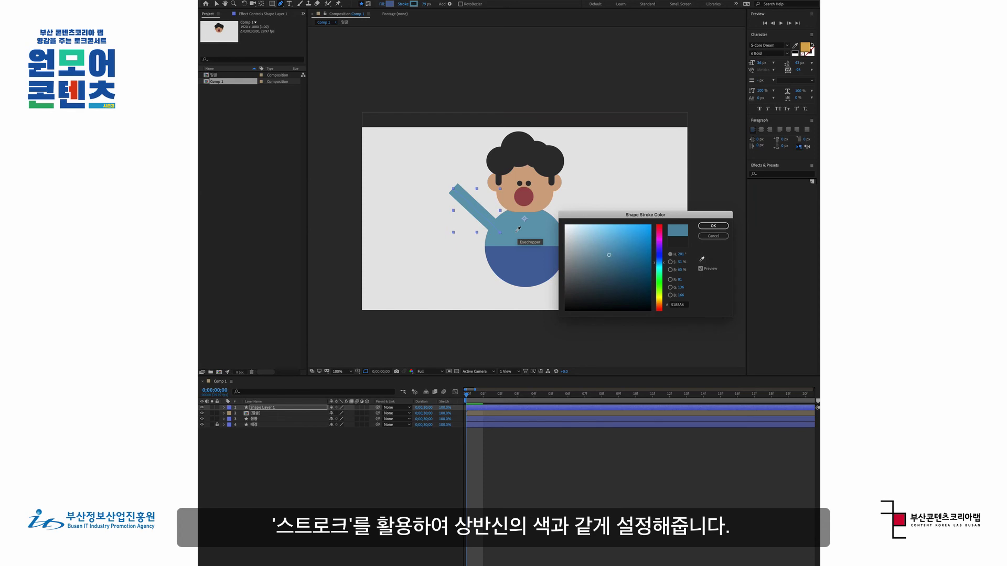
{"action": "left_click", "coordinate": [713, 225]}
{"action": "left_click", "coordinate": [264, 409]}
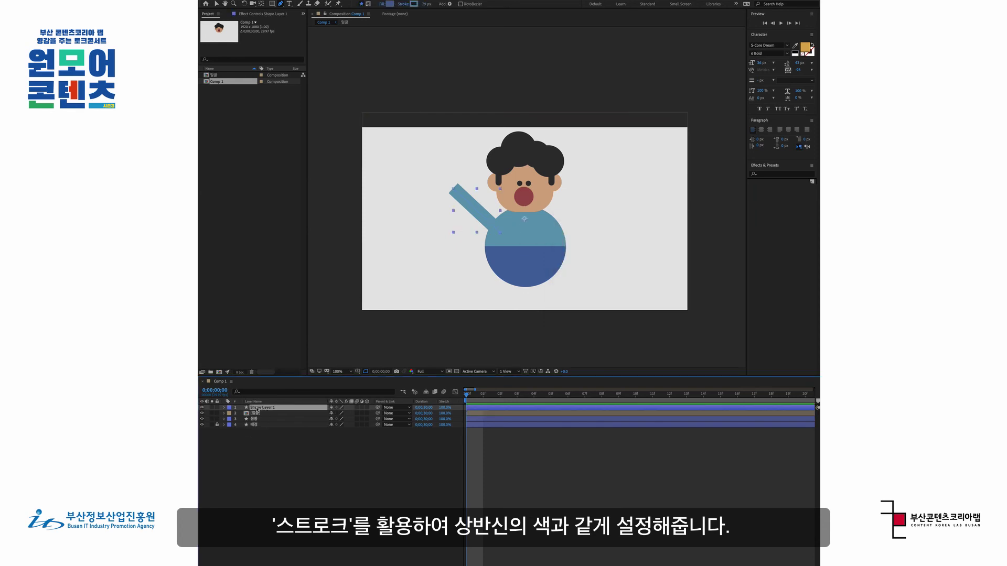
{"action": "left_click_drag", "start_coordinate": [264, 409], "coordinate": [262, 417]}
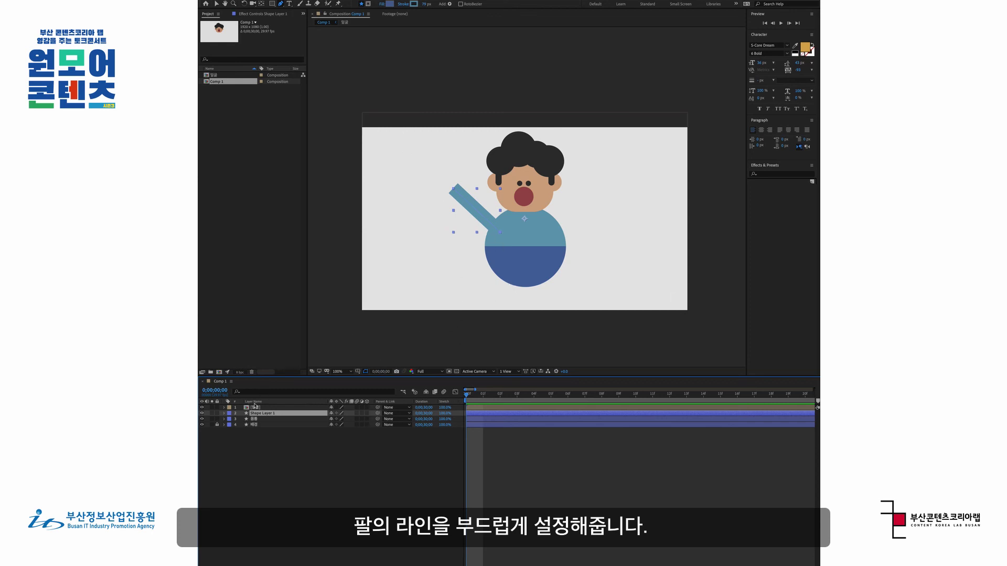
Step: Change the arm stroke's Line Cap to Round Cap and collapse the layer's properties
{"action": "left_click", "coordinate": [225, 413]}
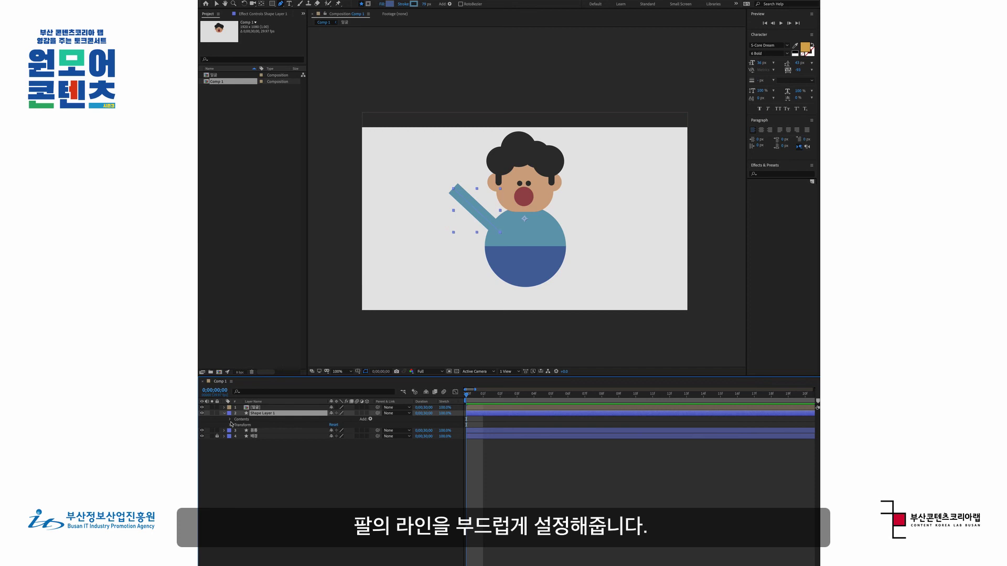
{"action": "left_click", "coordinate": [230, 419]}
{"action": "left_click", "coordinate": [236, 426]}
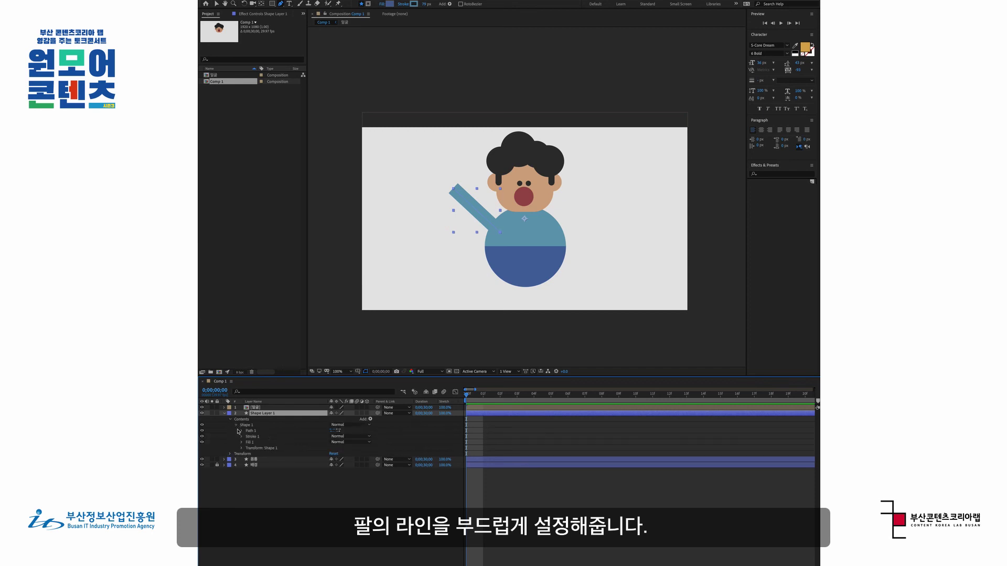
{"action": "left_click", "coordinate": [251, 437]}
{"action": "left_click", "coordinate": [242, 436]}
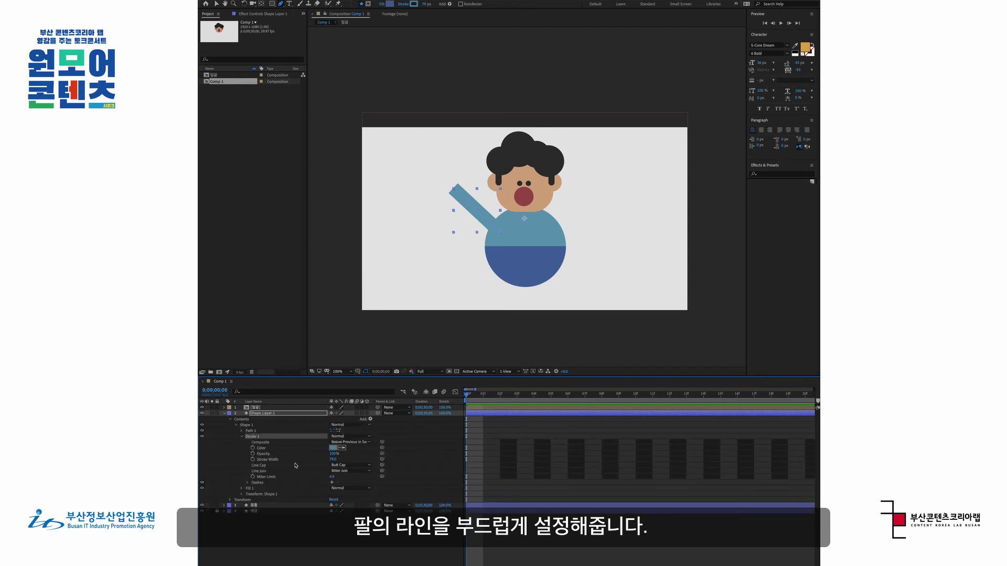
{"action": "left_click", "coordinate": [350, 465]}
{"action": "left_click", "coordinate": [349, 478]}
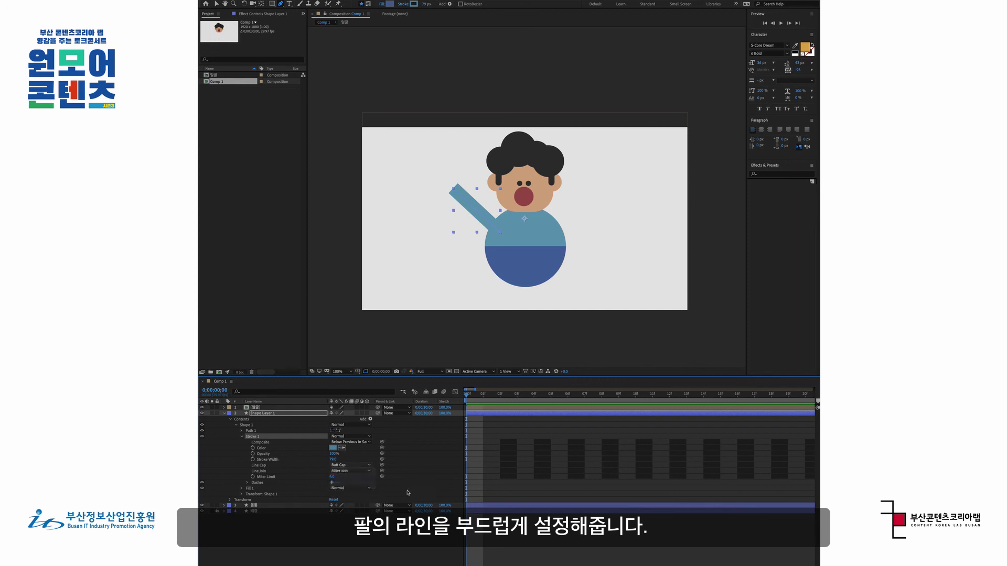
{"action": "left_click", "coordinate": [552, 543]}
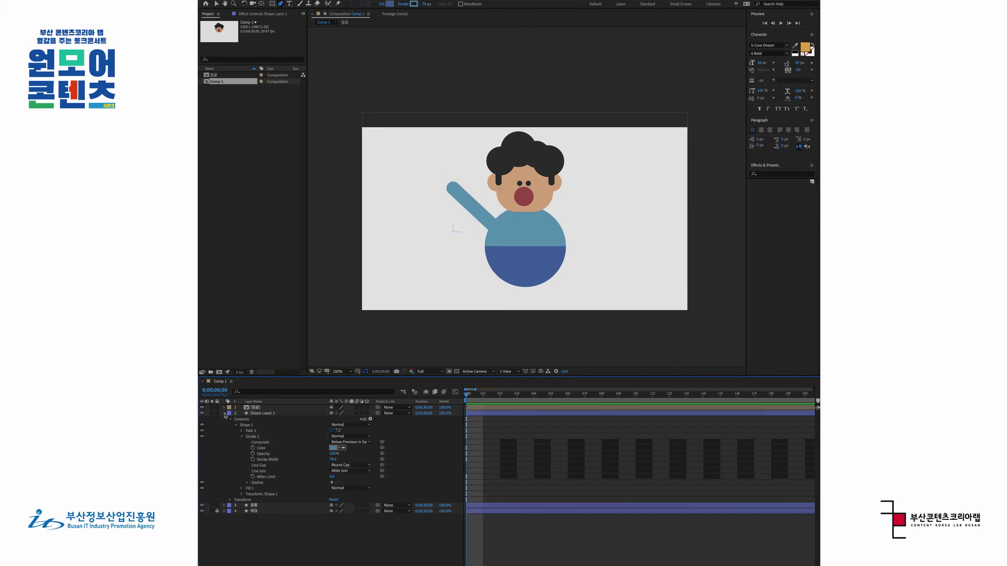
{"action": "key", "text": "u"}
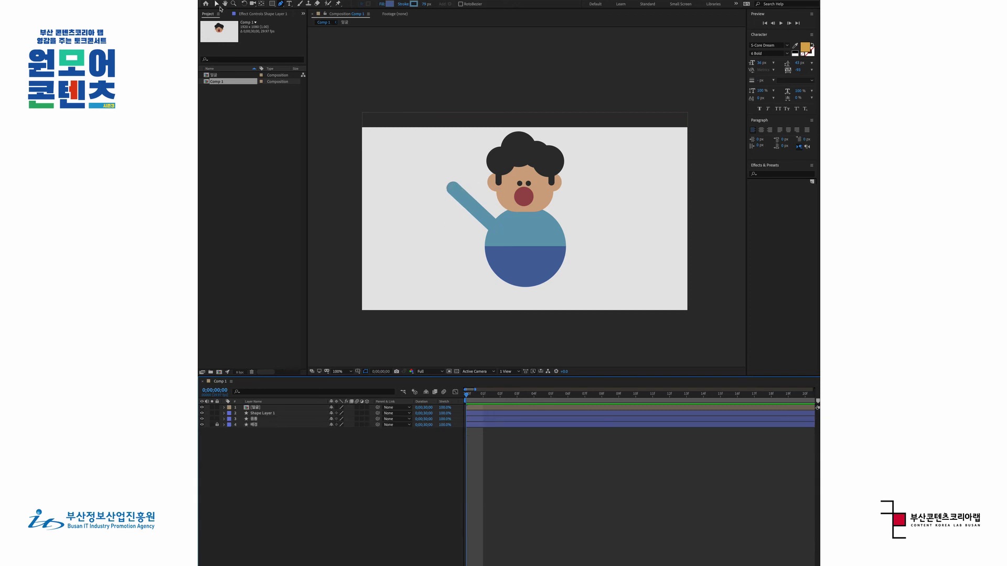
Step: Thicken the arm's stroke to about 113 px and shift the arm down and inward so its lower end overlaps the body
{"action": "key", "text": "v"}
{"action": "left_click", "coordinate": [262, 413]}
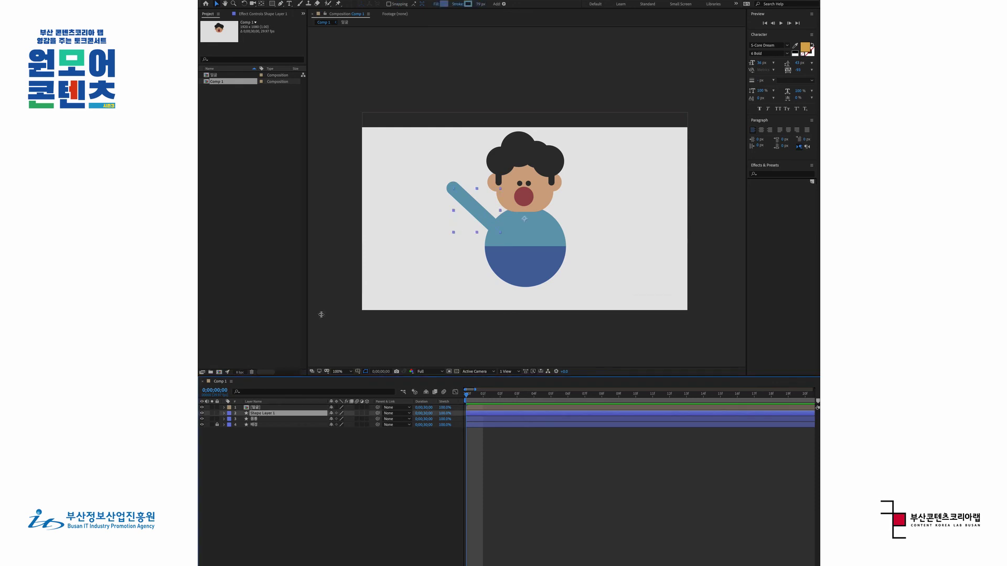
{"action": "left_click_drag", "start_coordinate": [473, 9], "coordinate": [498, 9]}
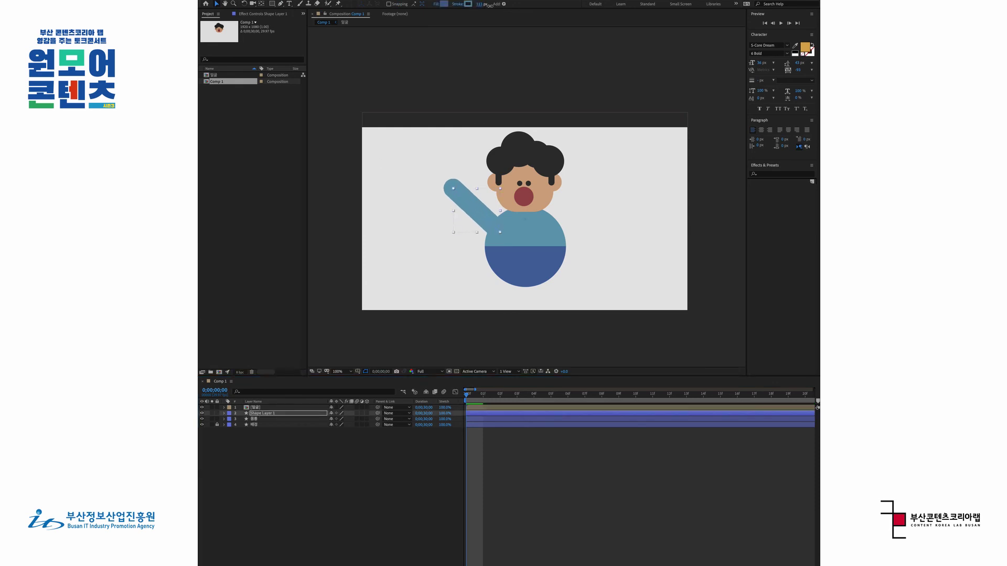
{"action": "left_click_drag", "start_coordinate": [467, 201], "coordinate": [479, 215]}
{"action": "key", "text": "ctrl+z"}
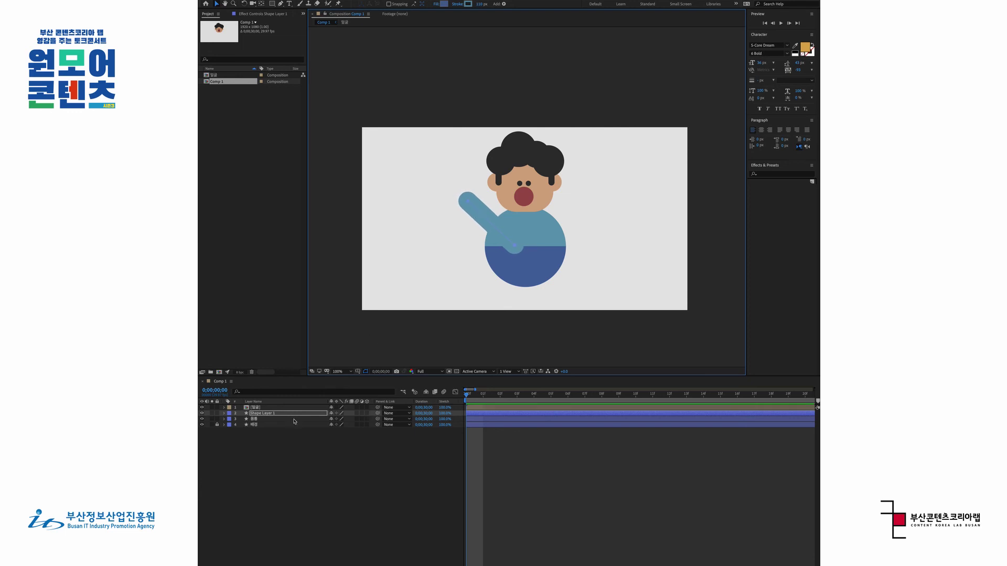
Step: Place the arm's layer directly beneath the 몸통 layer, nudge the arm slightly, and rename the layer 왼쪽팔
{"action": "left_click_drag", "start_coordinate": [268, 417], "coordinate": [267, 424]}
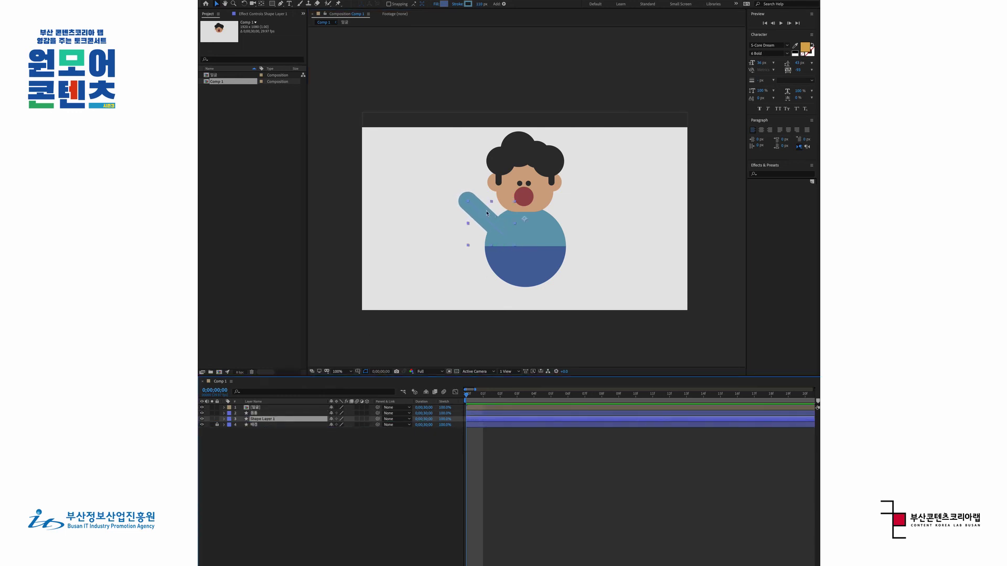
{"action": "left_click_drag", "start_coordinate": [487, 212], "coordinate": [484, 214]}
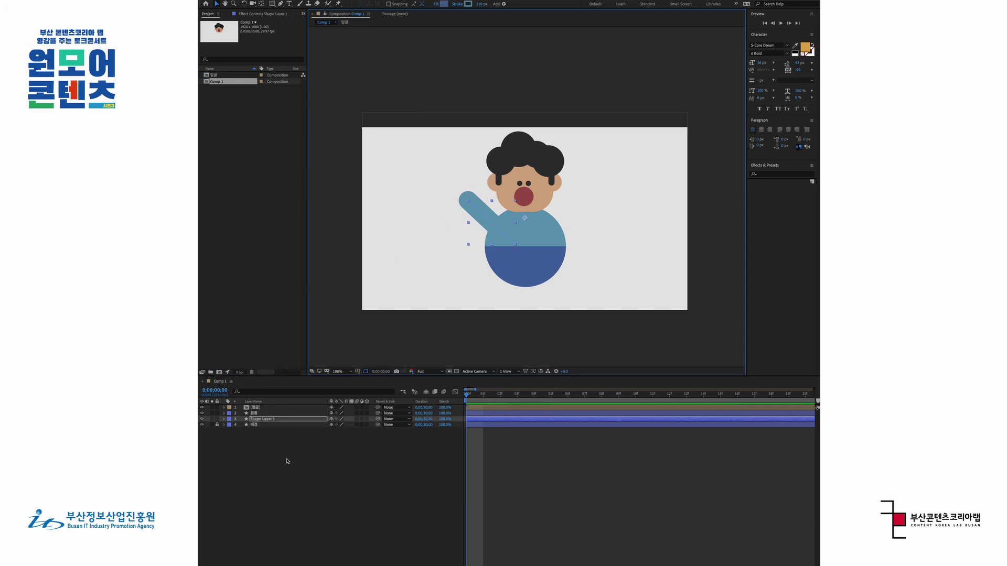
{"action": "left_click", "coordinate": [259, 419]}
{"action": "key", "text": "Return"}
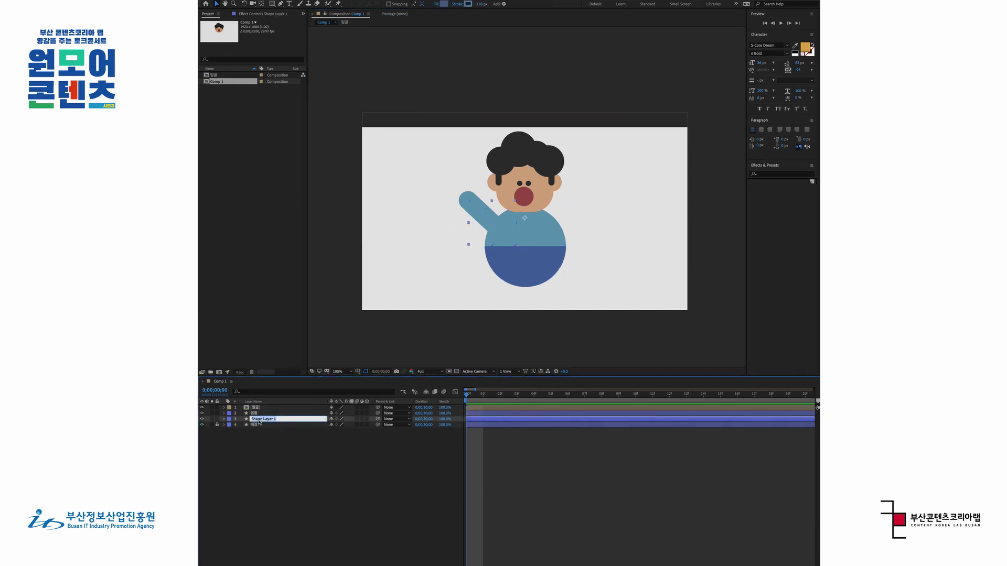
{"action": "type", "text": "팔"}
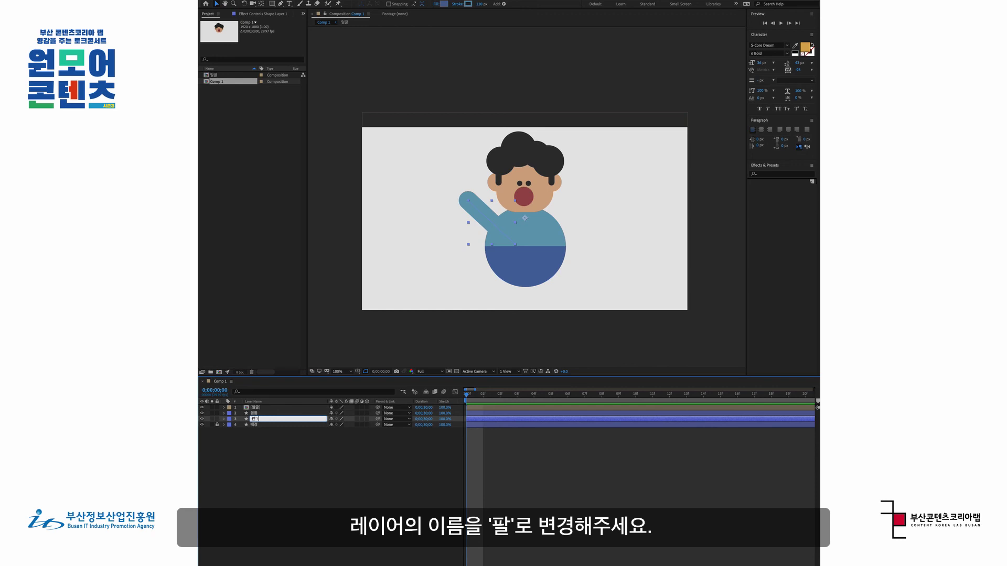
{"action": "key", "text": "BackSpace"}
{"action": "key", "text": "BackSpace"}
{"action": "key", "text": "Return"}
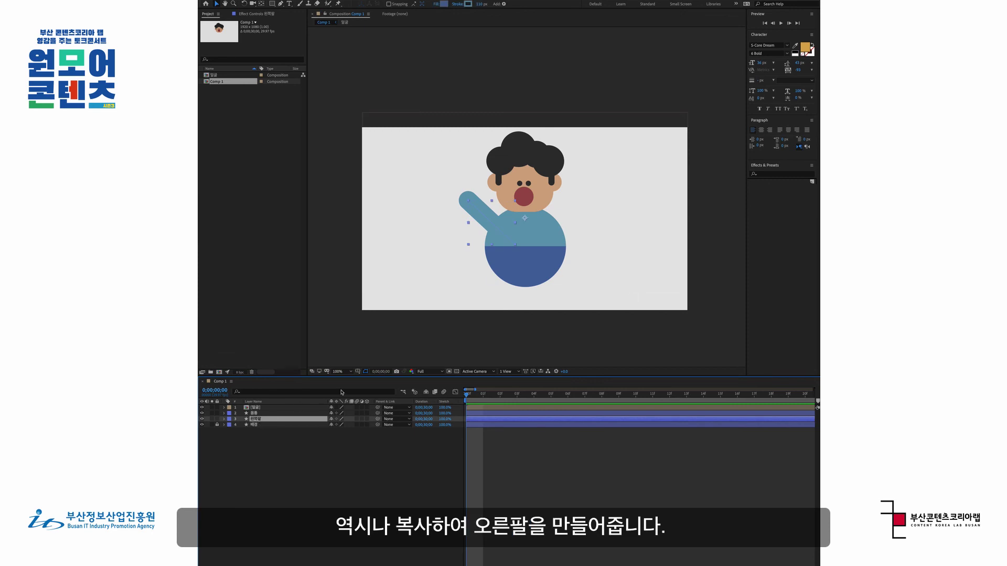
Step: Duplicate the 왼쪽팔 layer and move the copy horizontally to the opposite side of the body
{"action": "key", "text": "ctrl+d"}
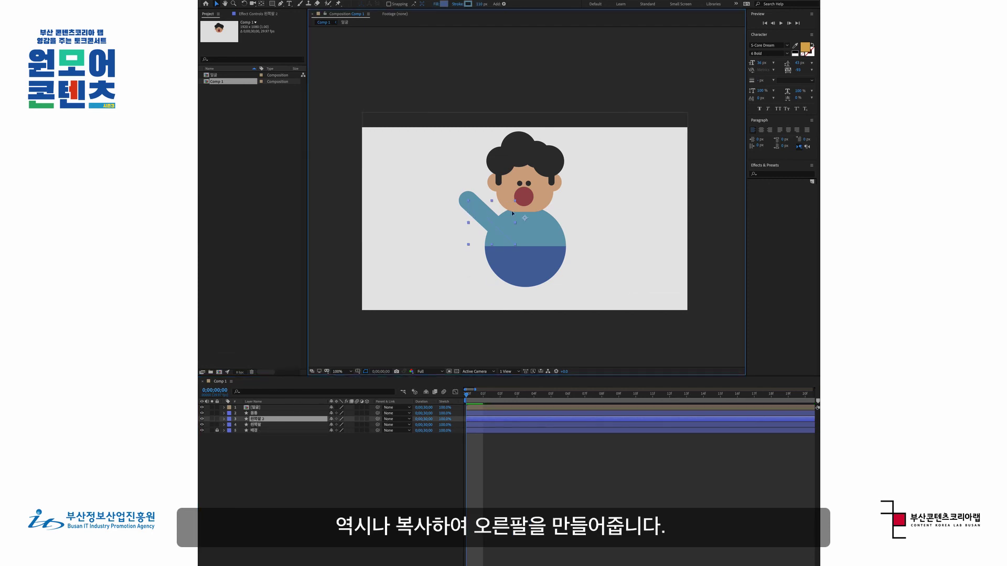
{"action": "left_click_drag", "start_coordinate": [473, 213], "coordinate": [574, 213]}
{"action": "key", "text": "Return"}
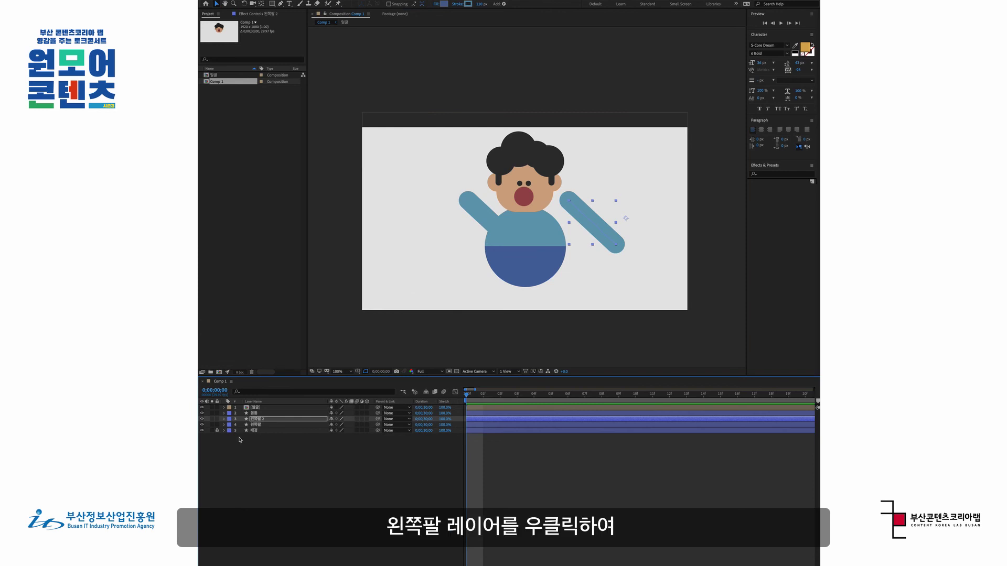
Step: Apply Flip Horizontal to the copied arm and move it inward to overlap the body, mirroring the original arm
{"action": "left_click", "coordinate": [257, 420]}
{"action": "right_click", "coordinate": [257, 420]}
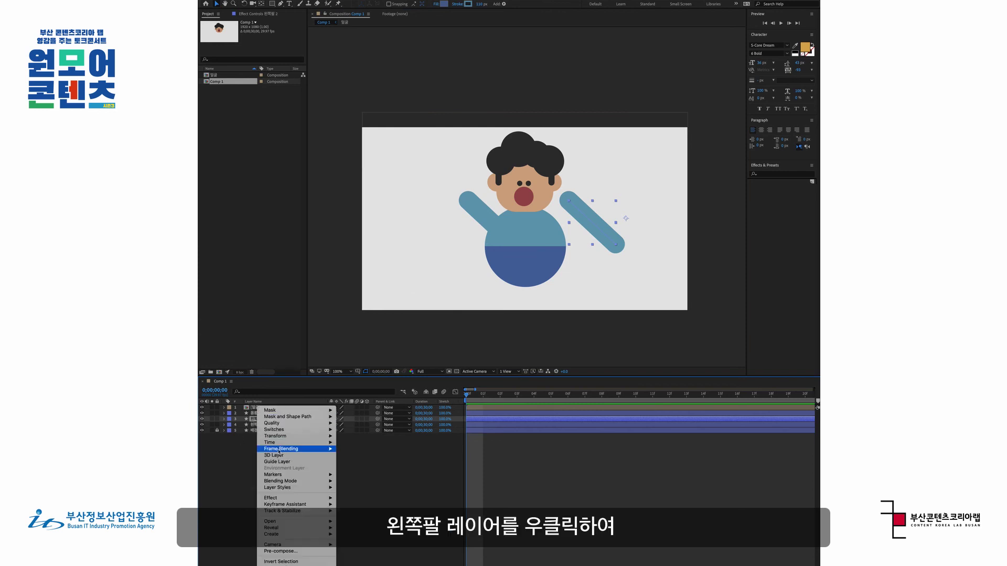
{"action": "mouse_move", "coordinate": [286, 438]}
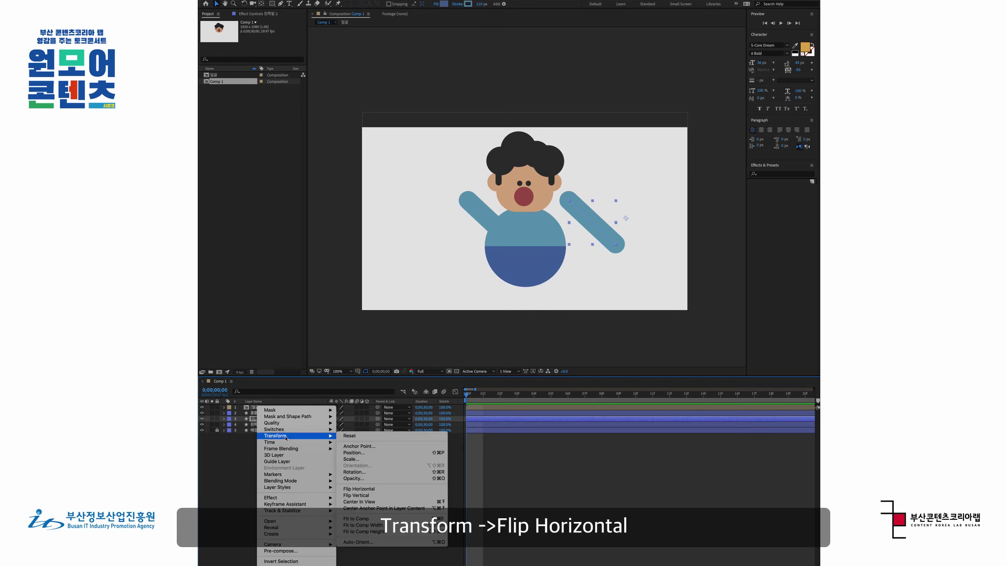
{"action": "left_click", "coordinate": [371, 490]}
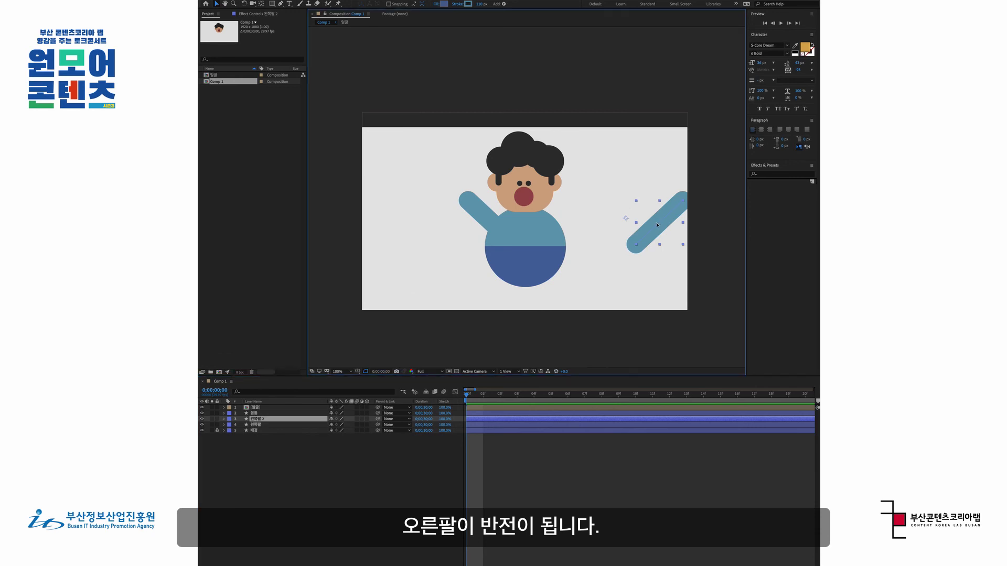
{"action": "left_click_drag", "start_coordinate": [650, 226], "coordinate": [558, 224]}
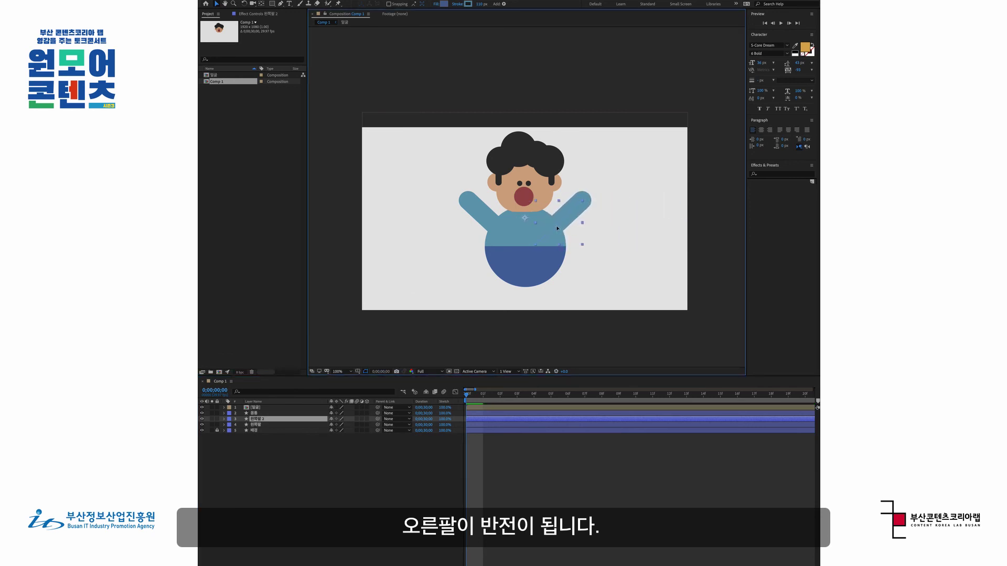
{"action": "left_click", "coordinate": [580, 438]}
{"action": "left_click", "coordinate": [579, 445]}
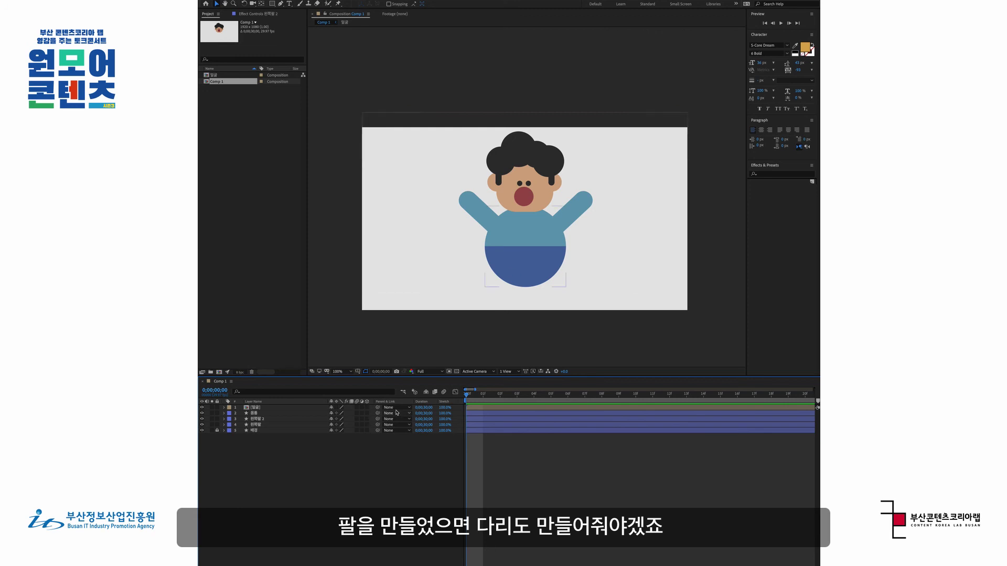
Step: Draw a straight vertical leg with the Pen tool as a new shape layer, from the lower body down toward the composition's lower edge
{"action": "left_click", "coordinate": [263, 413]}
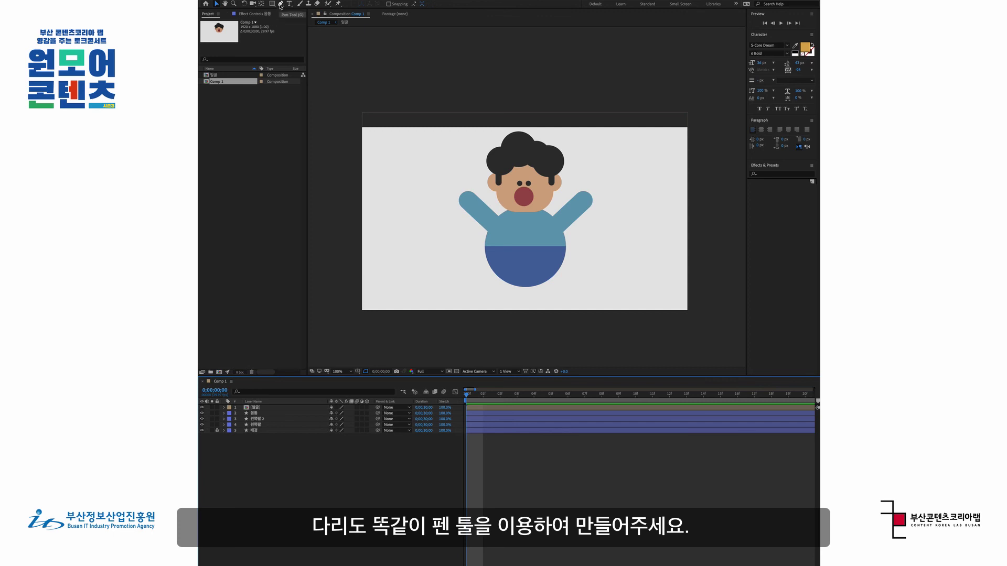
{"action": "left_click", "coordinate": [281, 5]}
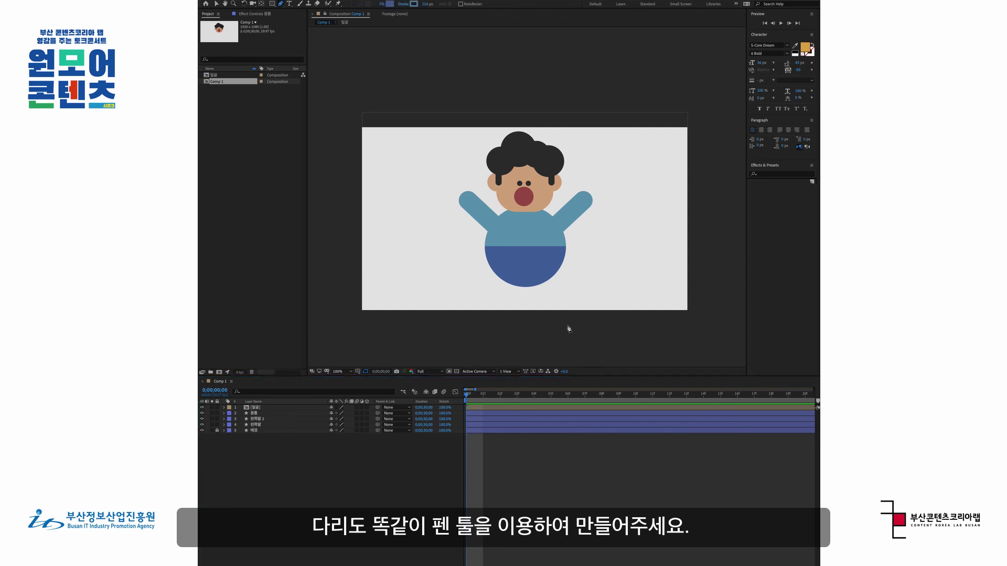
{"action": "left_click", "coordinate": [509, 261]}
{"action": "left_click", "coordinate": [509, 303]}
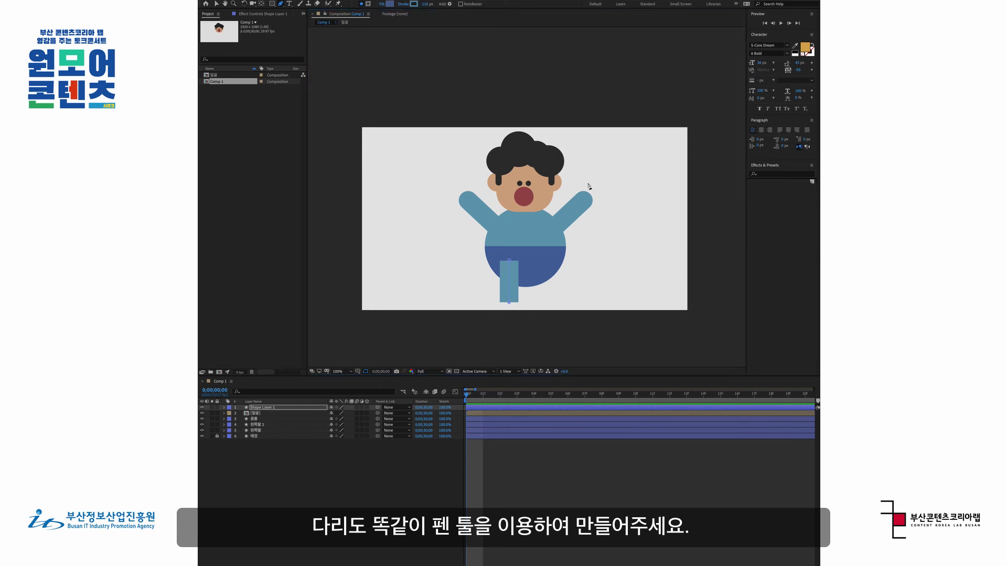
Step: Match the leg's stroke color to the blue lower body by sampling it with the eyedropper
{"action": "left_click", "coordinate": [414, 4]}
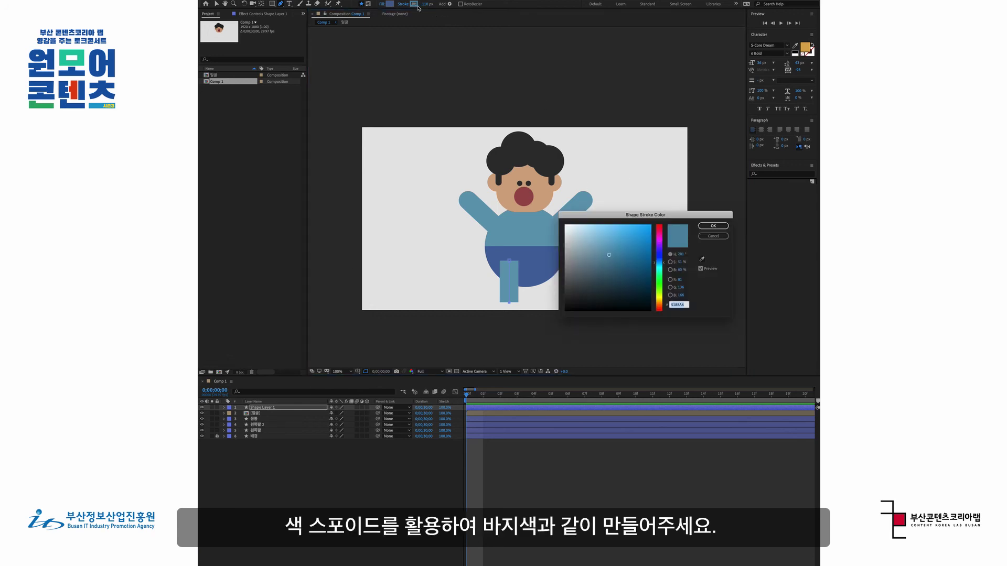
{"action": "left_click", "coordinate": [703, 261]}
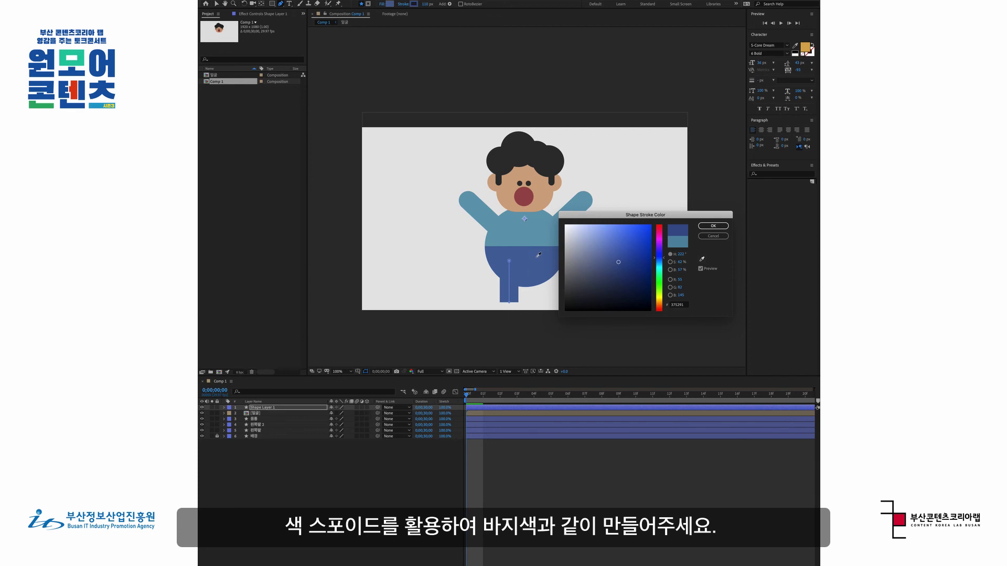
{"action": "left_click", "coordinate": [712, 226]}
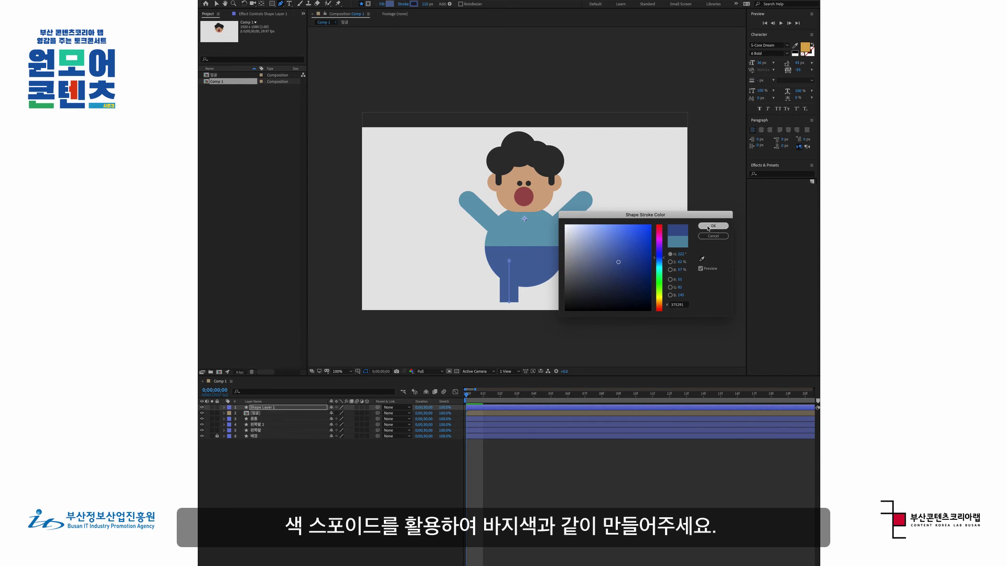
Step: Change the leg stroke's Line Cap to Round Cap and collapse the layer's properties
{"action": "left_click", "coordinate": [224, 408]}
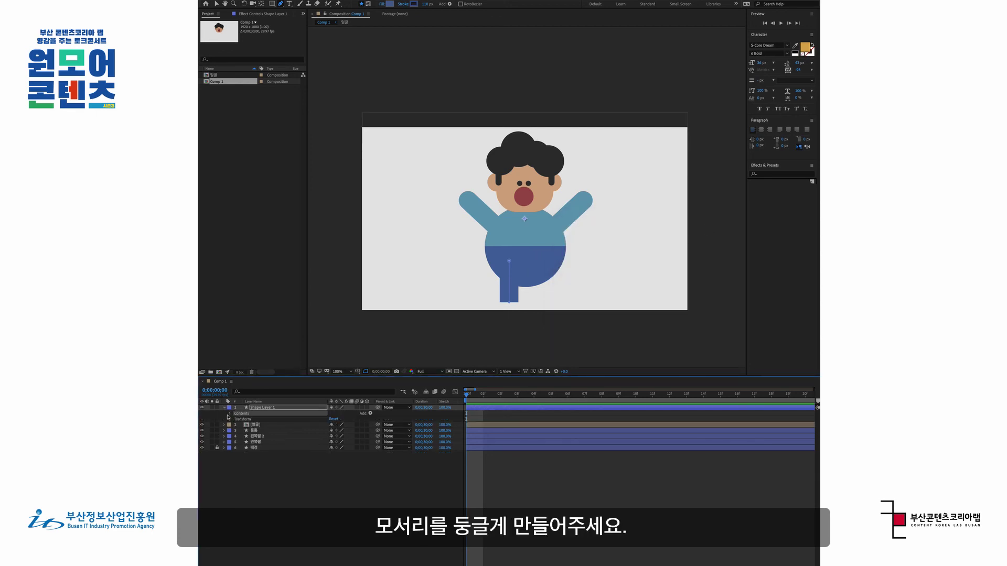
{"action": "left_click", "coordinate": [230, 413]}
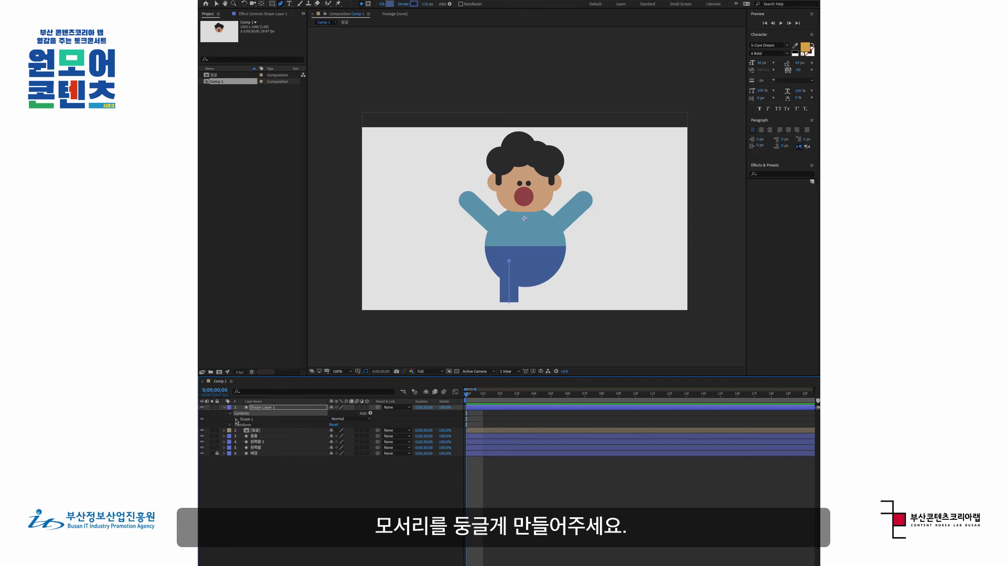
{"action": "left_click", "coordinate": [236, 420]}
{"action": "left_click", "coordinate": [244, 431]}
{"action": "left_click", "coordinate": [242, 432]}
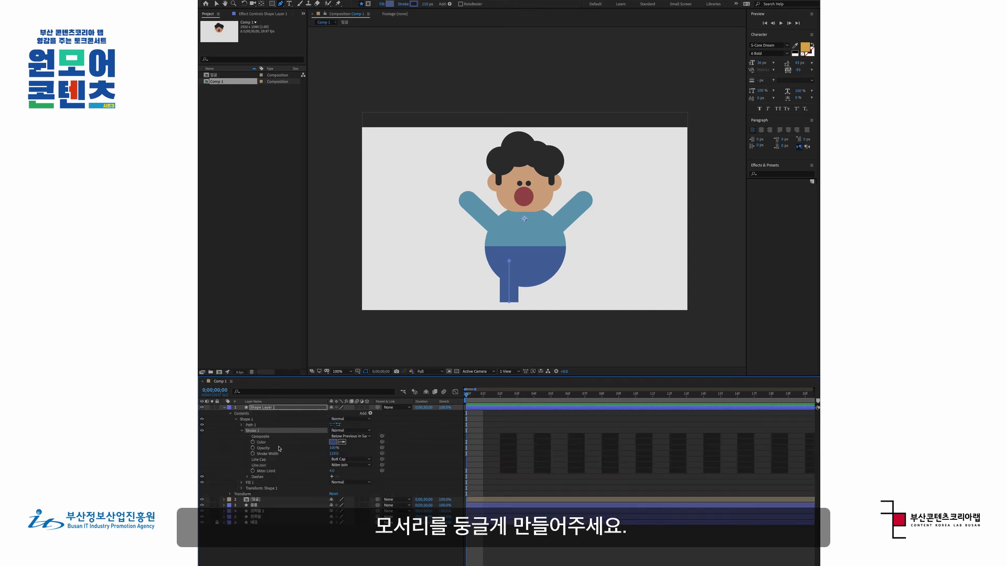
{"action": "left_click", "coordinate": [349, 460]}
{"action": "left_click", "coordinate": [356, 473]}
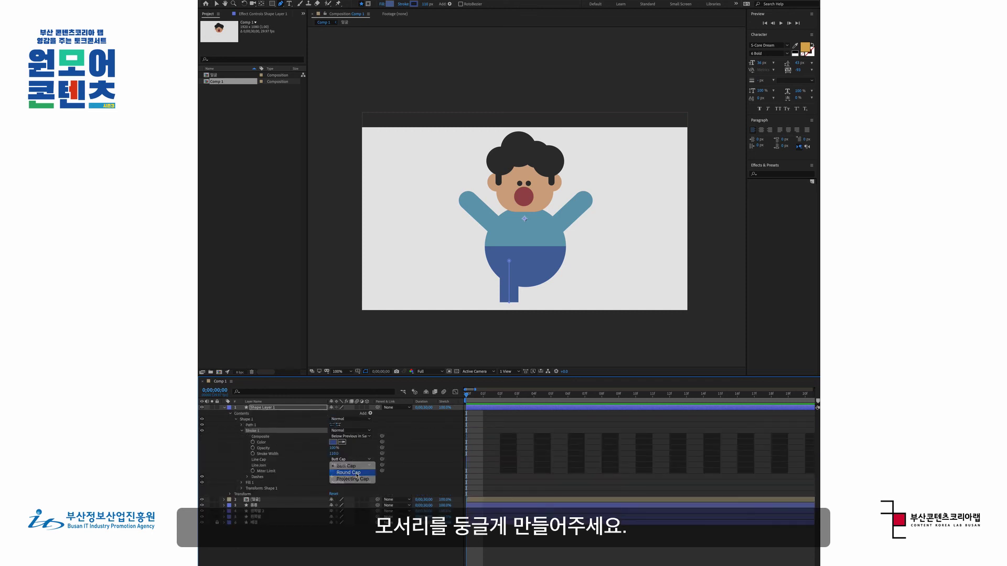
{"action": "left_click", "coordinate": [224, 407]}
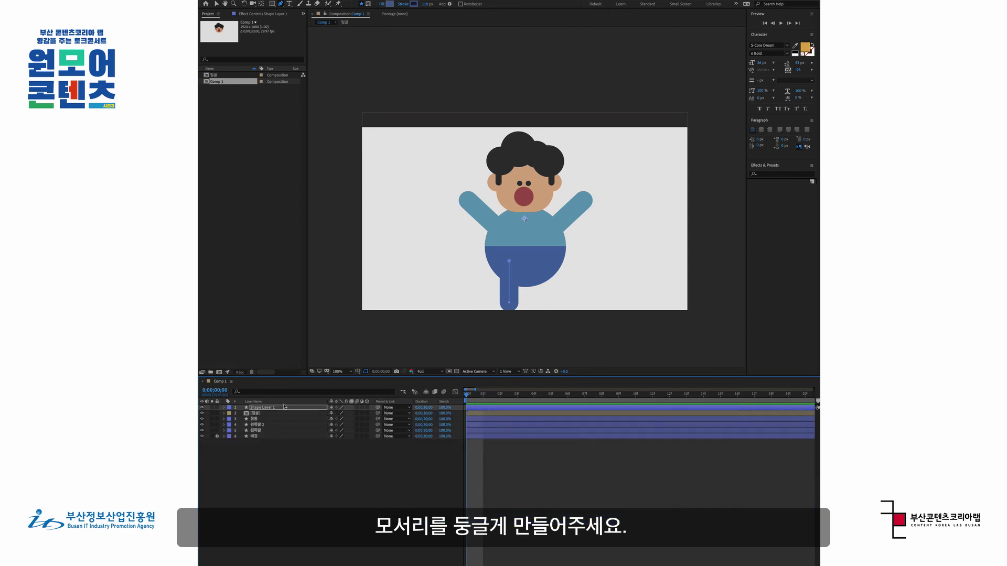
{"action": "left_click", "coordinate": [377, 464]}
Step: Shift the leg slightly upward, undoing any accidental move of the face layer
{"action": "left_click", "coordinate": [216, 3]}
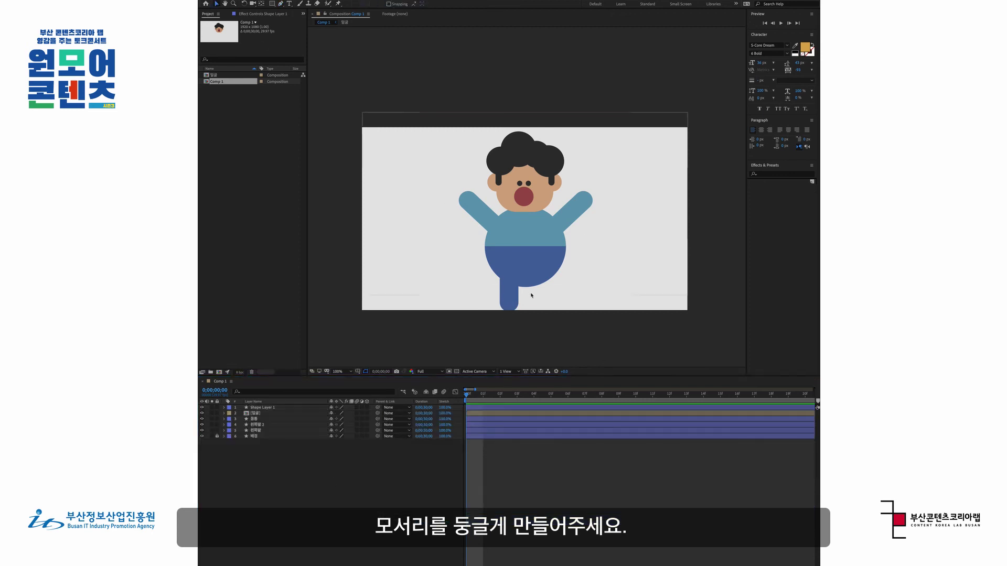
{"action": "left_click", "coordinate": [286, 412]}
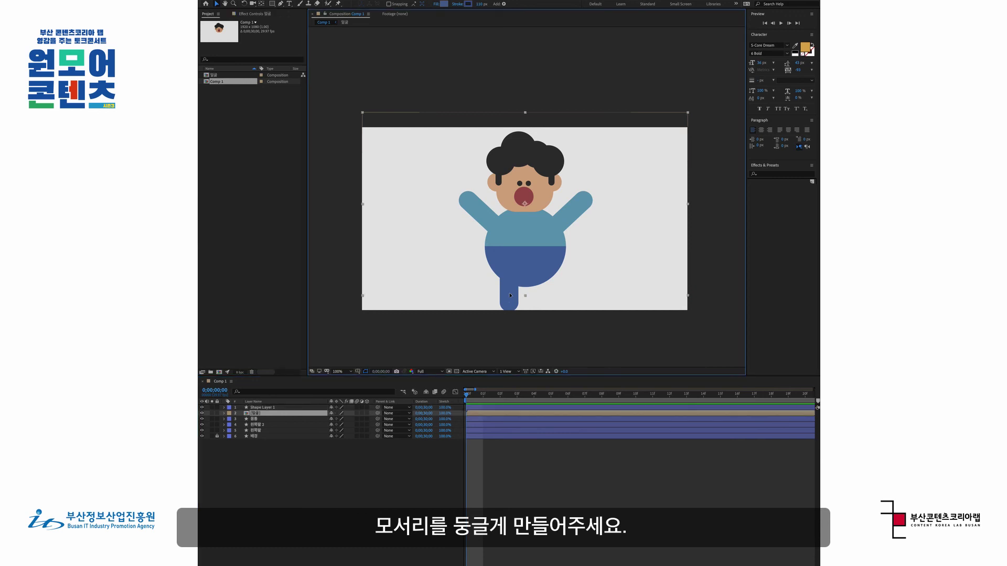
{"action": "left_click_drag", "start_coordinate": [511, 292], "coordinate": [509, 288]}
{"action": "key", "text": "ctrl+z"}
{"action": "left_click", "coordinate": [511, 290]}
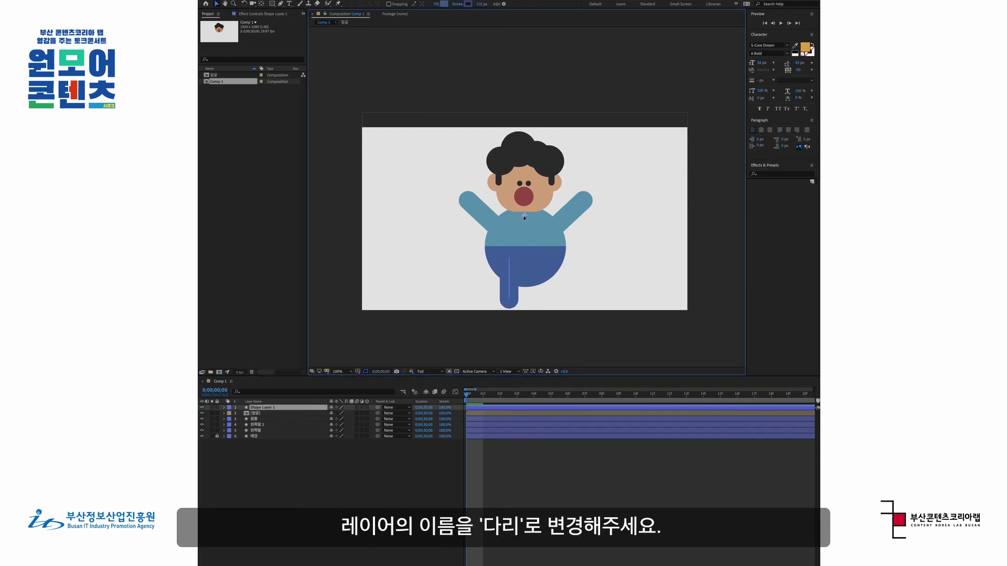
Step: Rename the leg's shape layer as 다리
{"action": "left_click", "coordinate": [266, 409]}
{"action": "key", "text": "Return"}
{"action": "type", "text": "다리"}
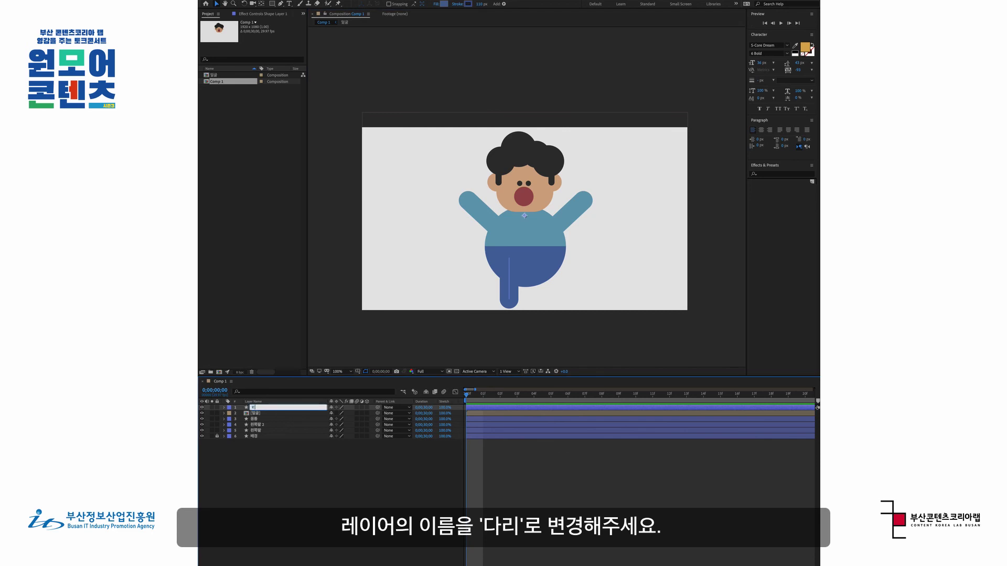
{"action": "key", "text": "Return"}
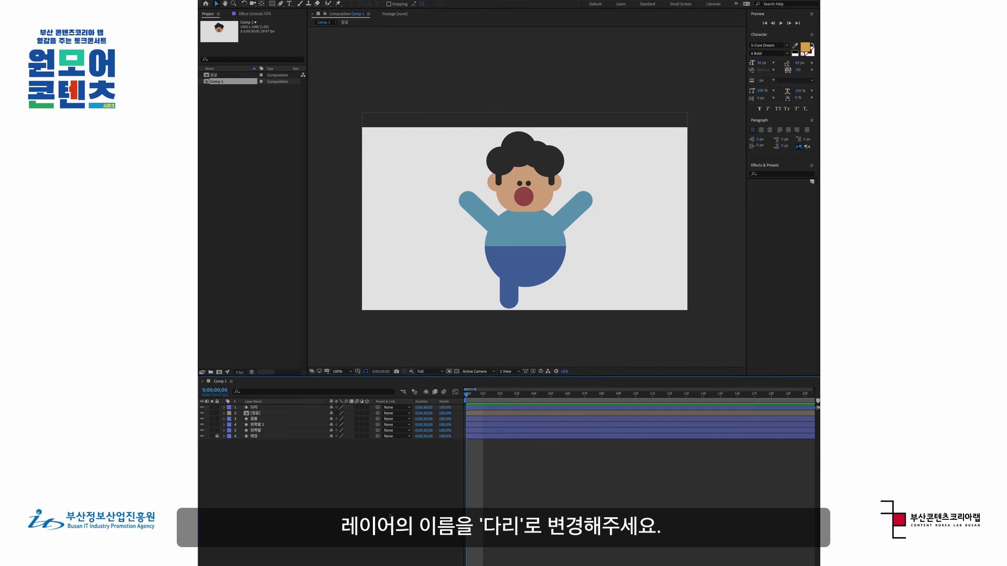
Step: Duplicate the 다리 layer and move the copy sideways to form the second leg under the body
{"action": "left_click", "coordinate": [269, 409]}
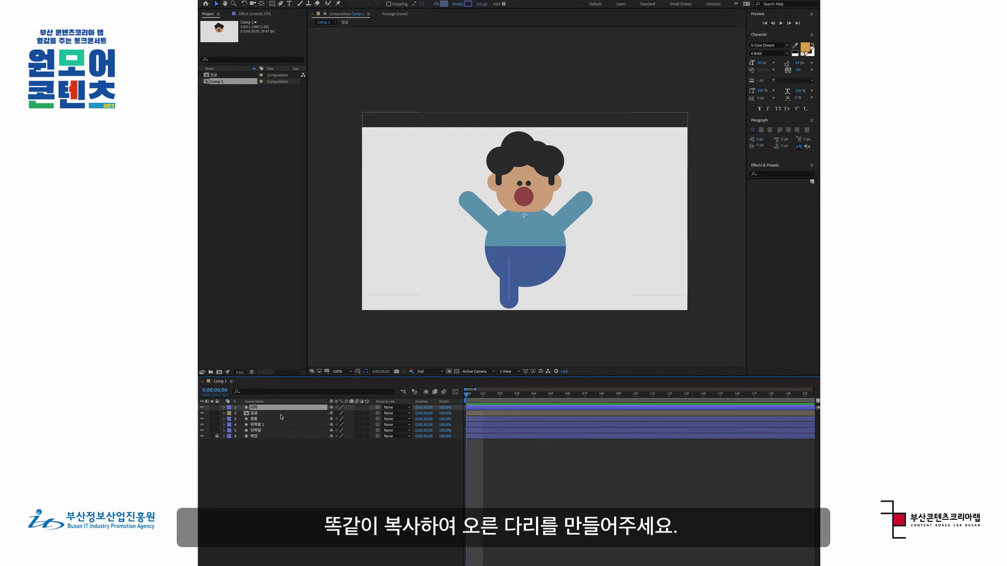
{"action": "key", "text": "ctrl+d"}
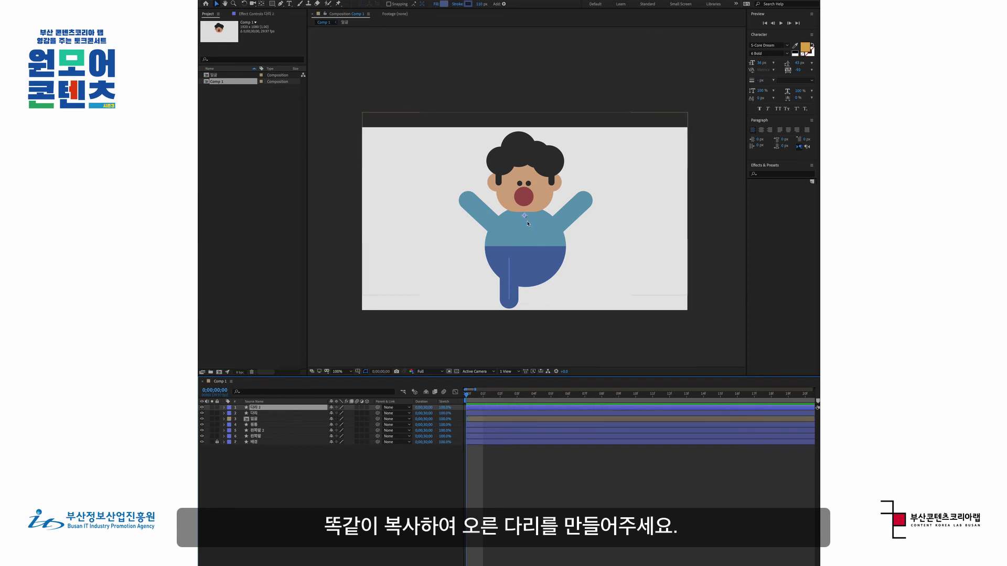
{"action": "left_click_drag", "start_coordinate": [540, 215], "coordinate": [559, 217]}
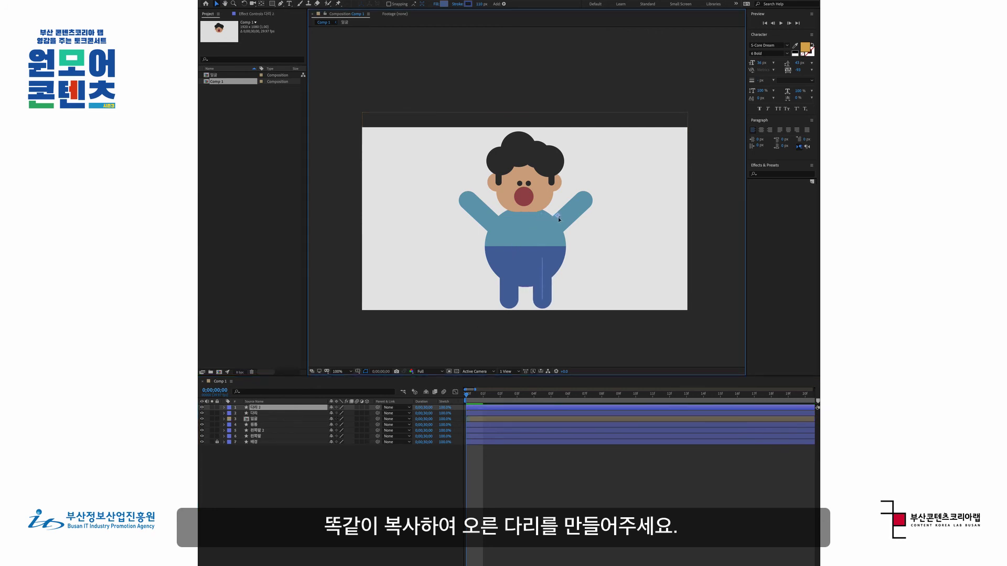
{"action": "left_click", "coordinate": [609, 534]}
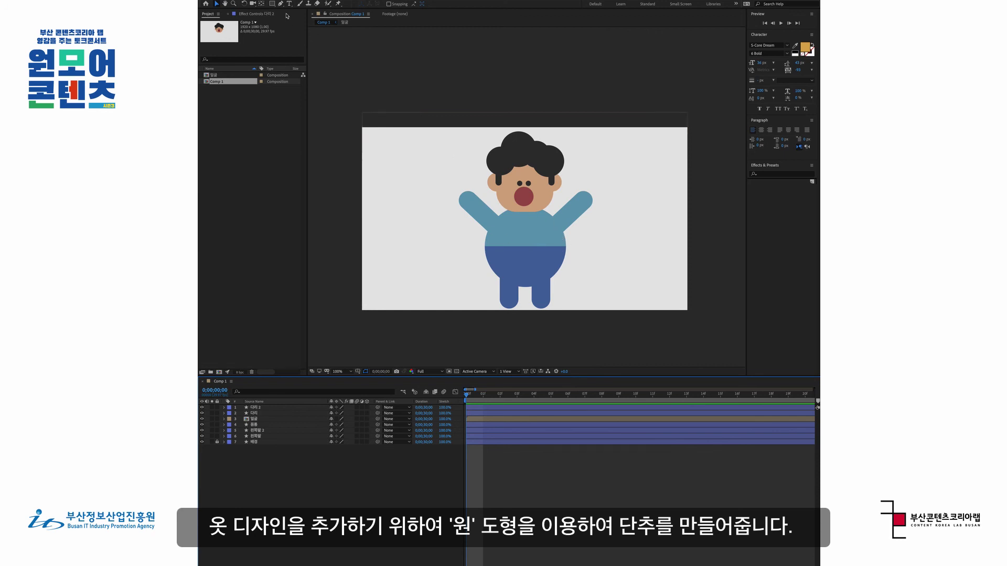
Step: Draw a tiny circle with the Ellipse tool on the upper chest just below the face, as a new shape layer
{"action": "left_click_drag", "start_coordinate": [272, 4], "coordinate": [302, 22]}
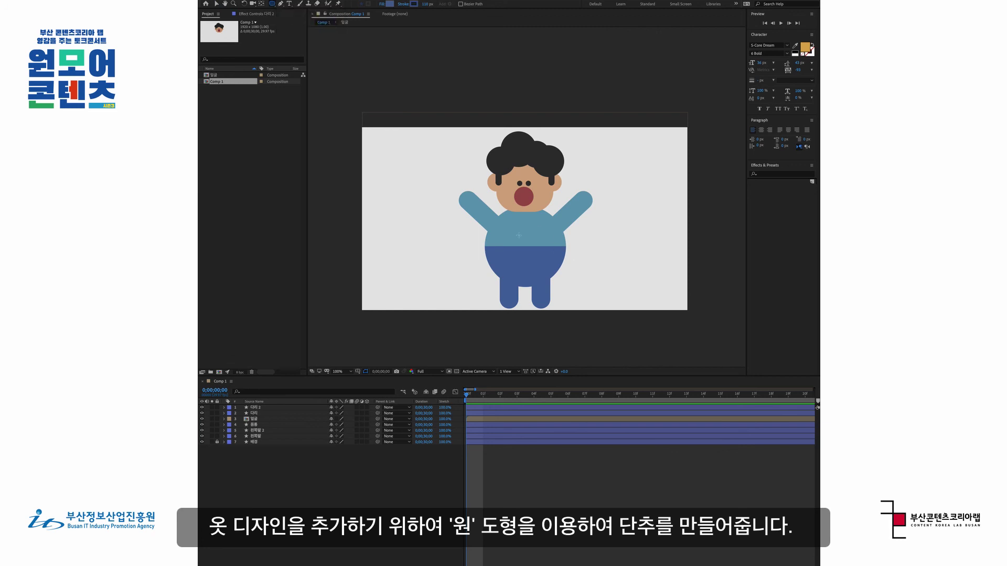
{"action": "scroll", "coordinate": [518, 236], "scroll_direction": "up", "scroll_amount": 2}
{"action": "left_click_drag", "start_coordinate": [518, 236], "coordinate": [546, 262]}
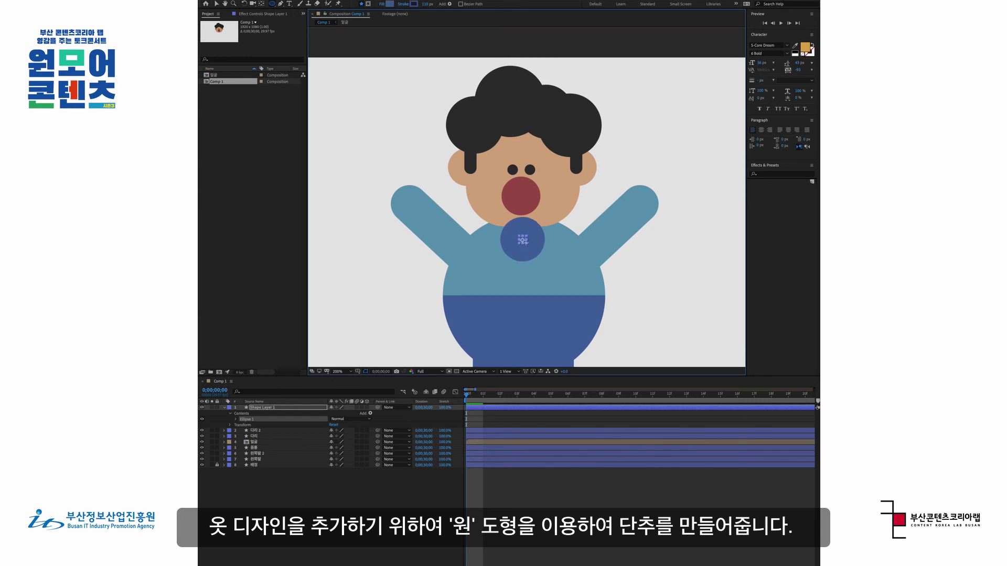
Step: Set the chest circle's stroke width to 0 px and its fill to dark gray
{"action": "left_click_drag", "start_coordinate": [426, 6], "coordinate": [367, 8]}
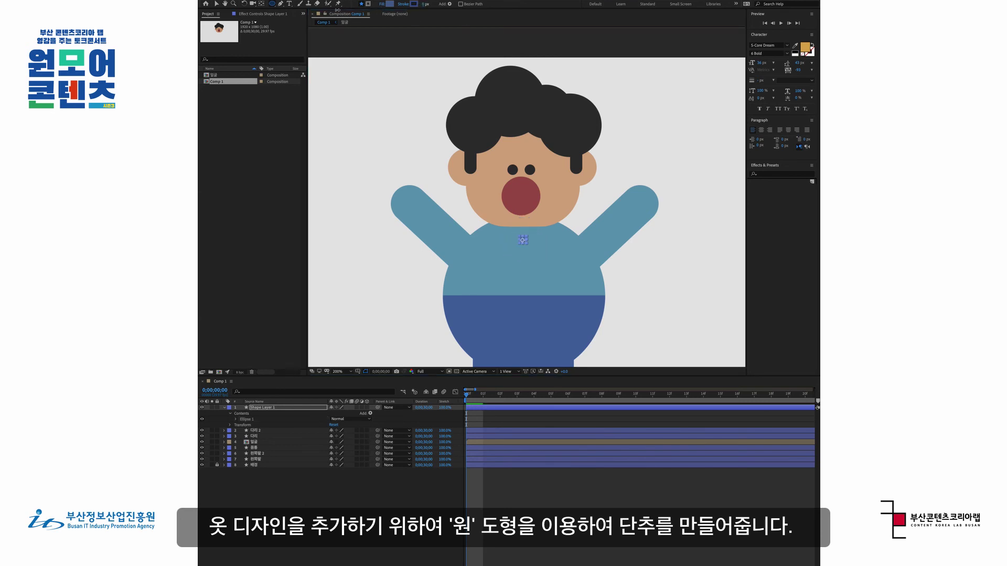
{"action": "left_click", "coordinate": [391, 4]}
{"action": "left_click", "coordinate": [566, 295]}
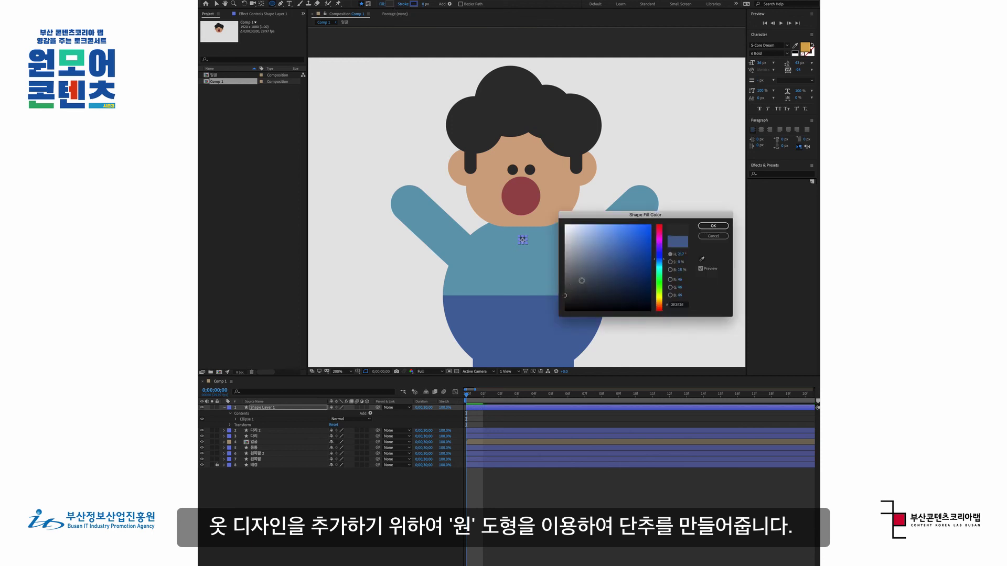
{"action": "left_click", "coordinate": [713, 226]}
{"action": "key", "text": "v"}
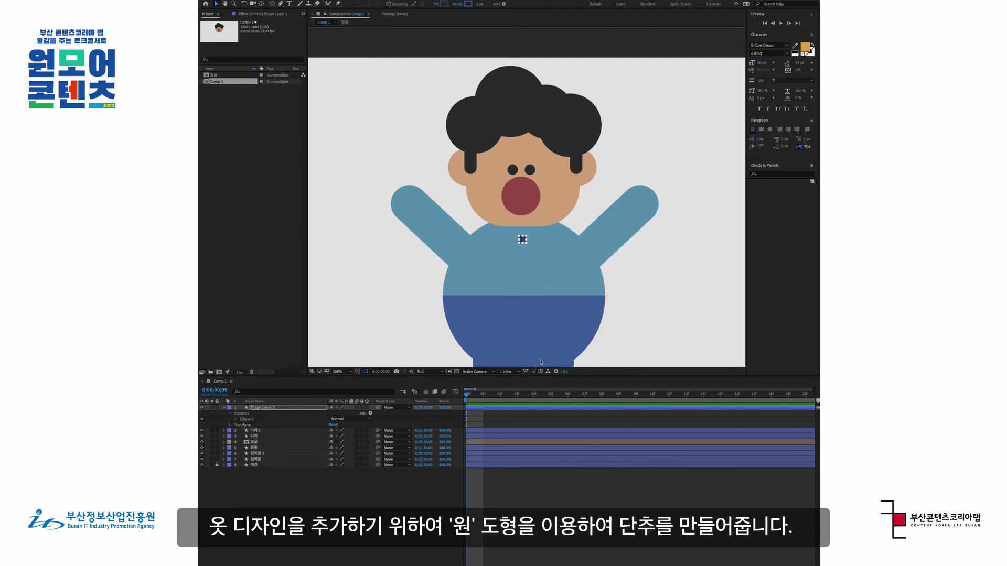
Step: Rename the small circle's shape layer as 단추
{"action": "key", "text": "comma"}
{"action": "left_click", "coordinate": [275, 411]}
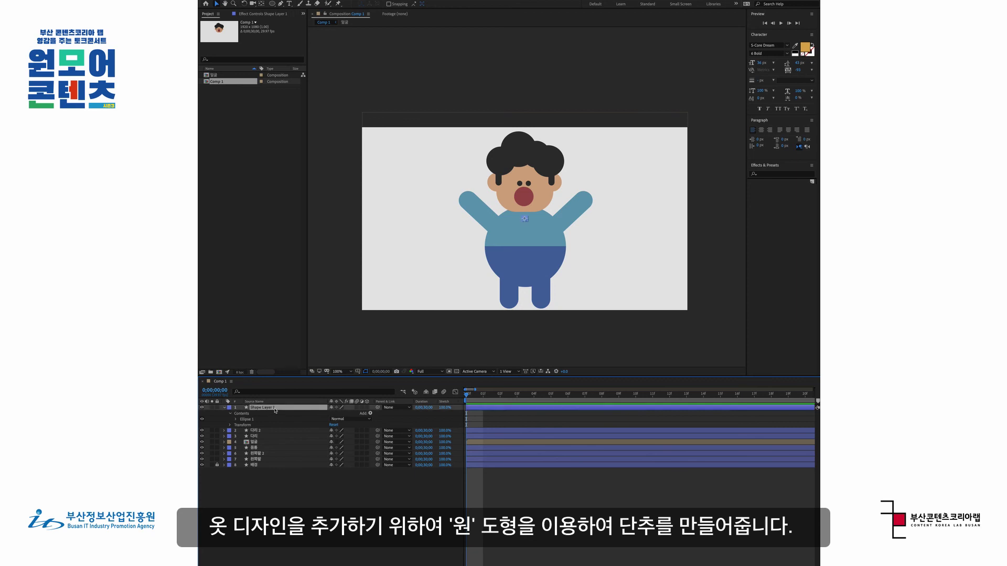
{"action": "key", "text": "Return"}
{"action": "type", "text": "대"}
{"action": "type", "text": "추"}
{"action": "key", "text": "Return"}
Step: Duplicate the 단추 layer twice and space the copies straight down the shirt to form a column of three buttons
{"action": "key", "text": "period"}
{"action": "key", "text": "ctrl+d"}
{"action": "left_click_drag", "start_coordinate": [522, 239], "coordinate": [521, 262]}
{"action": "key", "text": "ctrl+d"}
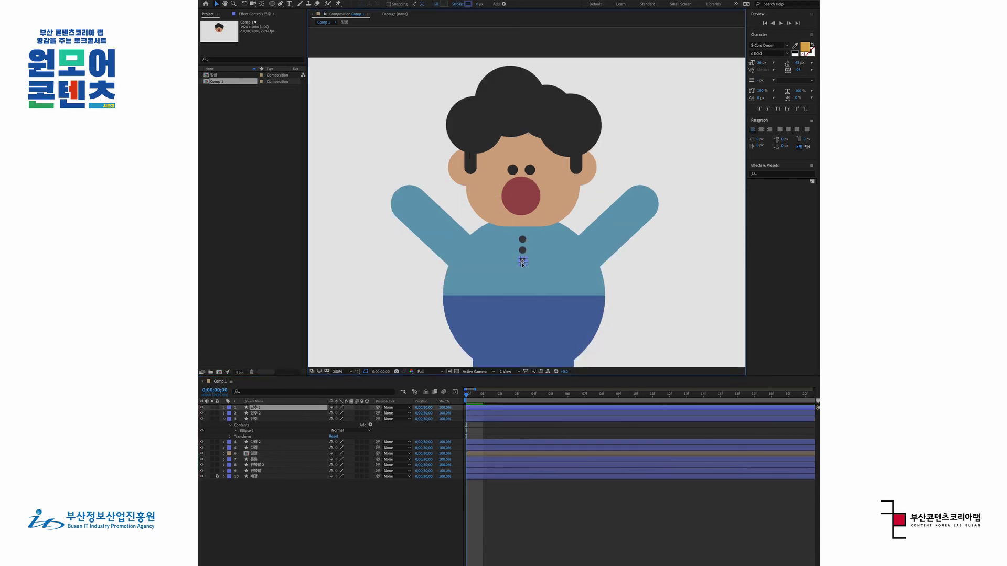
{"action": "left_click", "coordinate": [587, 522]}
{"action": "key", "text": "comma"}
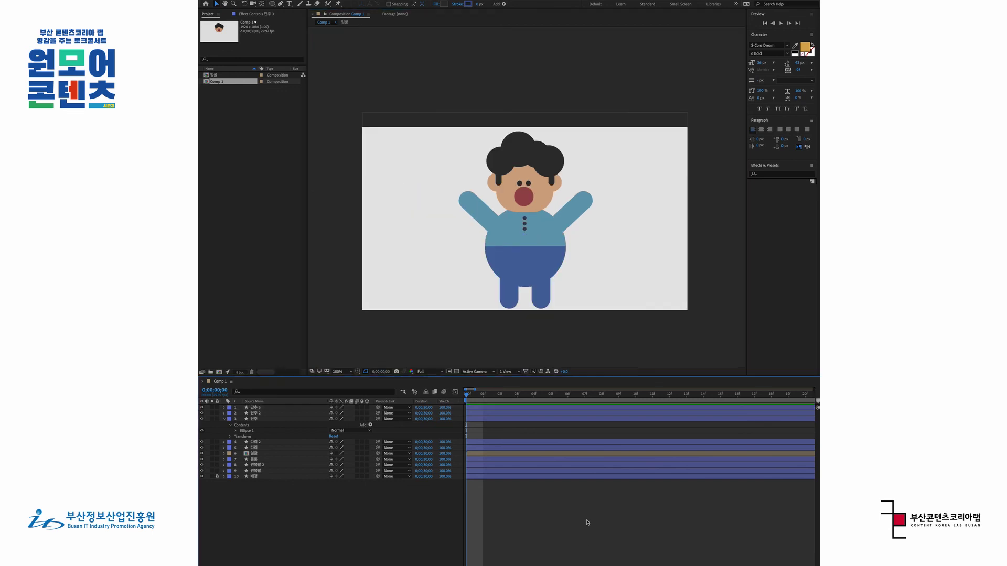